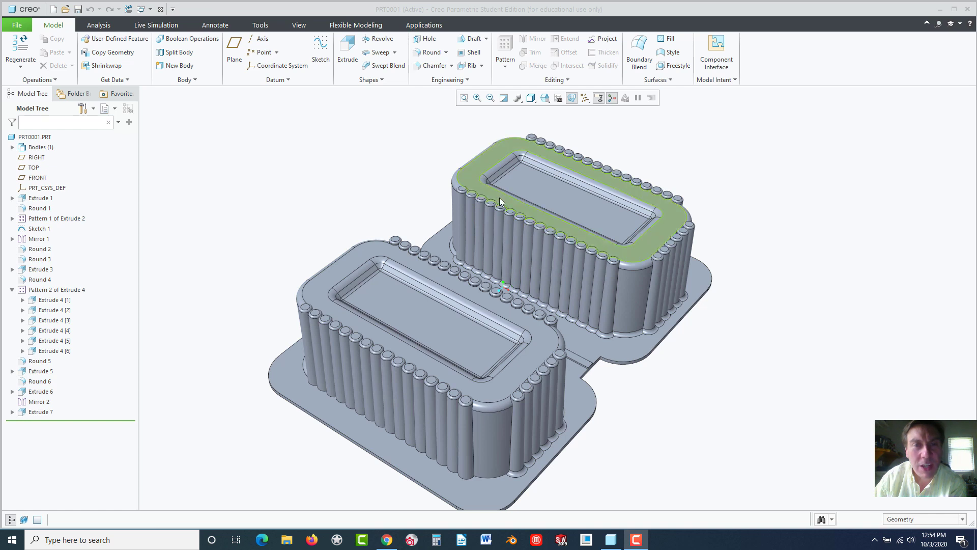
Move the insert point to just after Round 4 and reorient the view onto the ribbed block
left_click(107, 417)
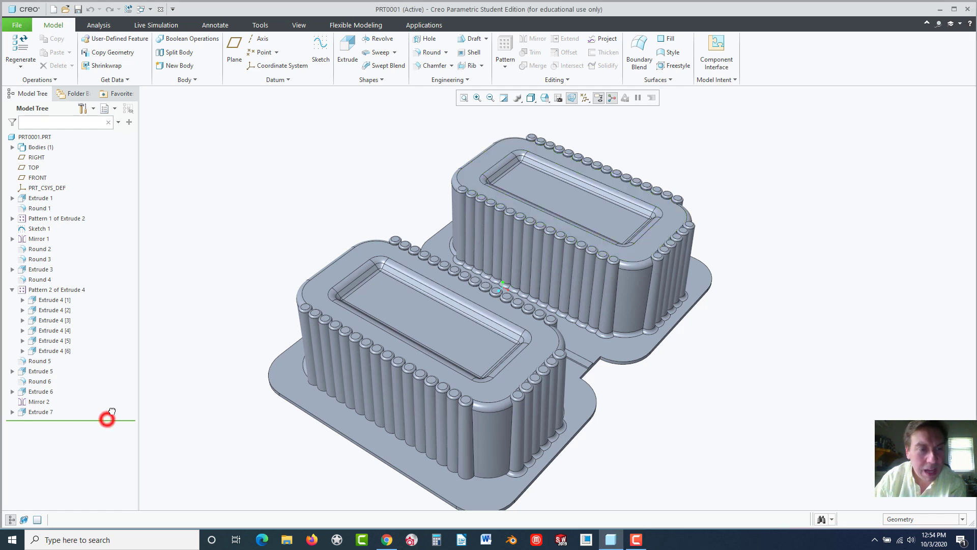
left_click_drag(107, 418, 106, 285)
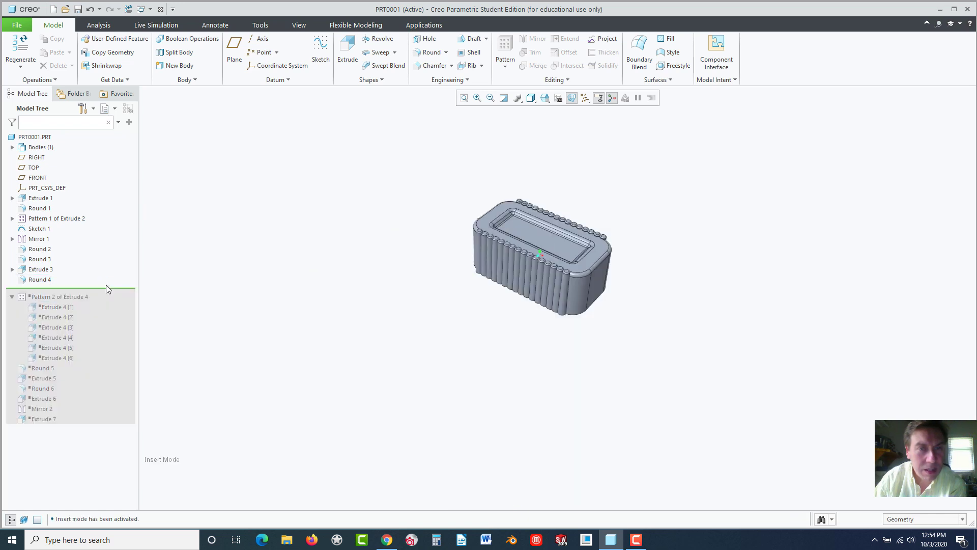
scroll(545, 202, "up", 5)
scroll(548, 207, "down", 4)
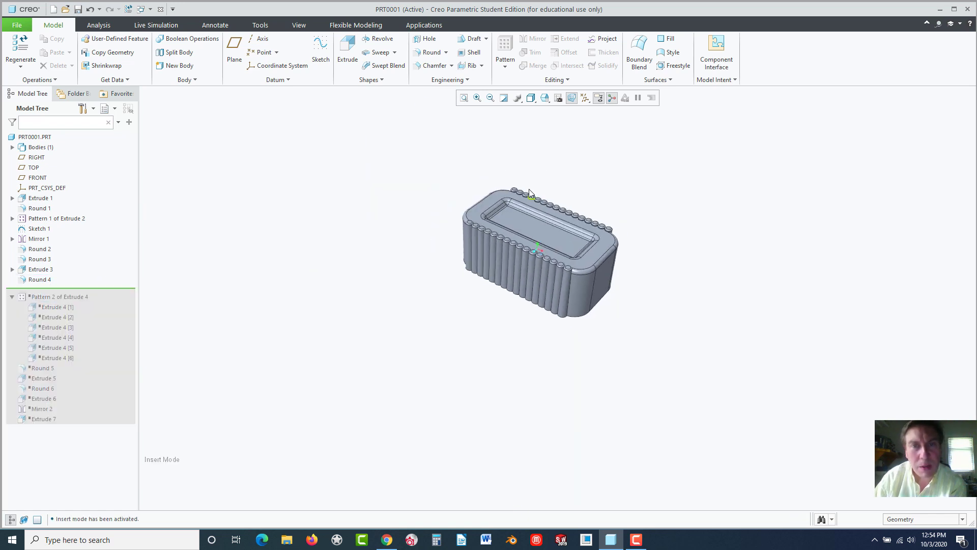
middle_click_drag(530, 188, 539, 204)
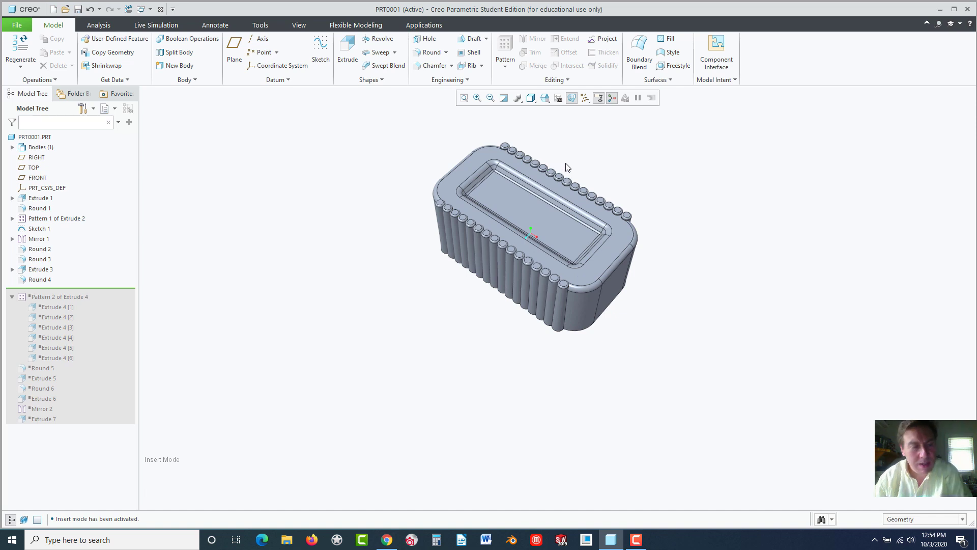
middle_click_drag(562, 169, 397, 364, "shift")
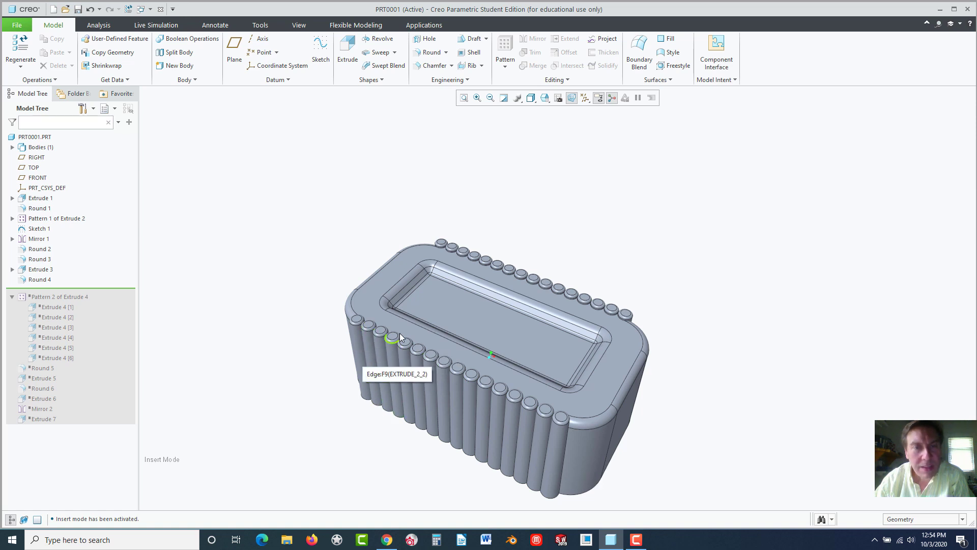
left_click(421, 337)
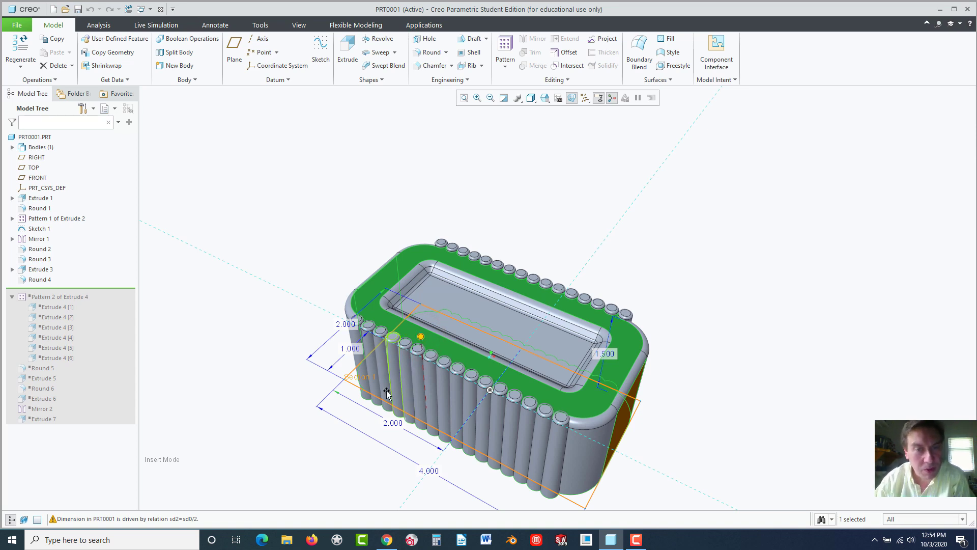
left_click(397, 423)
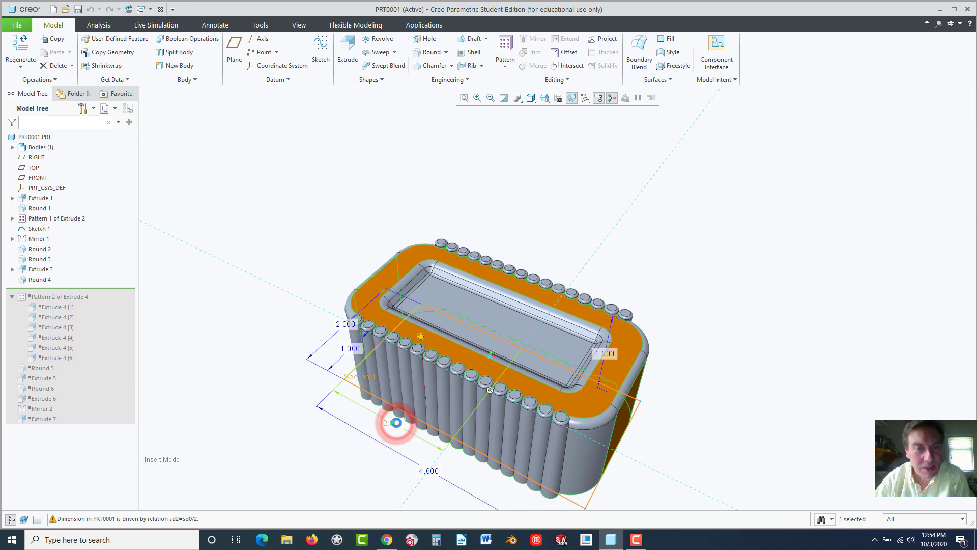
double_click(396, 423)
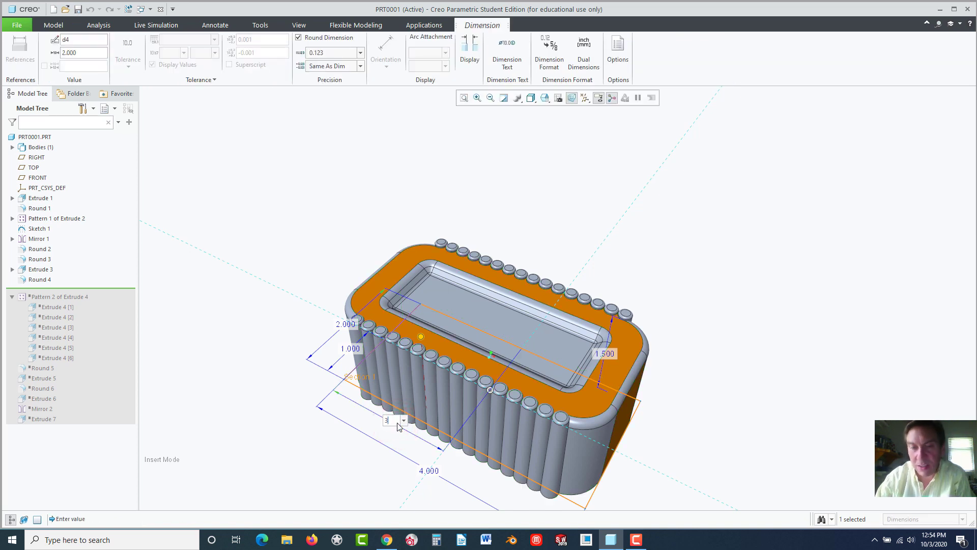
type("3")
key("Return")
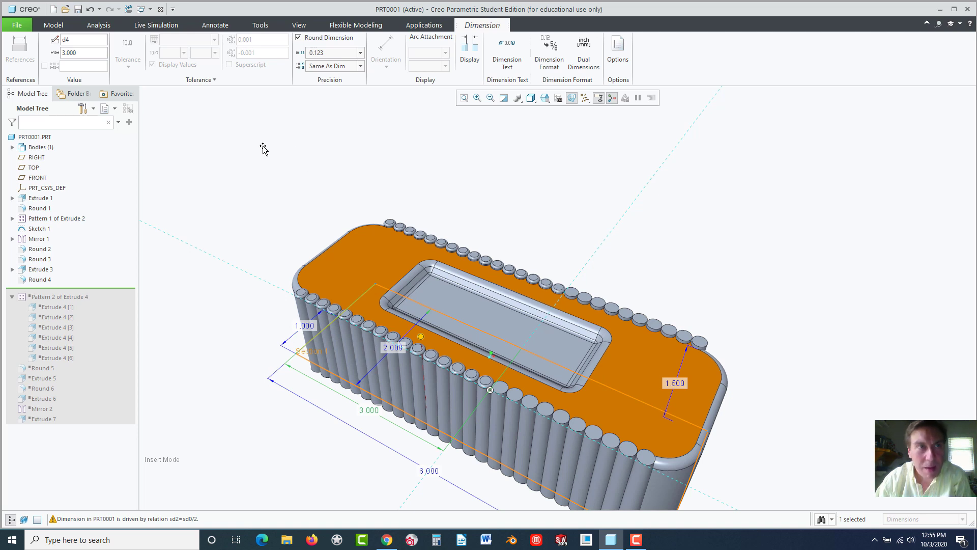
left_click(90, 9)
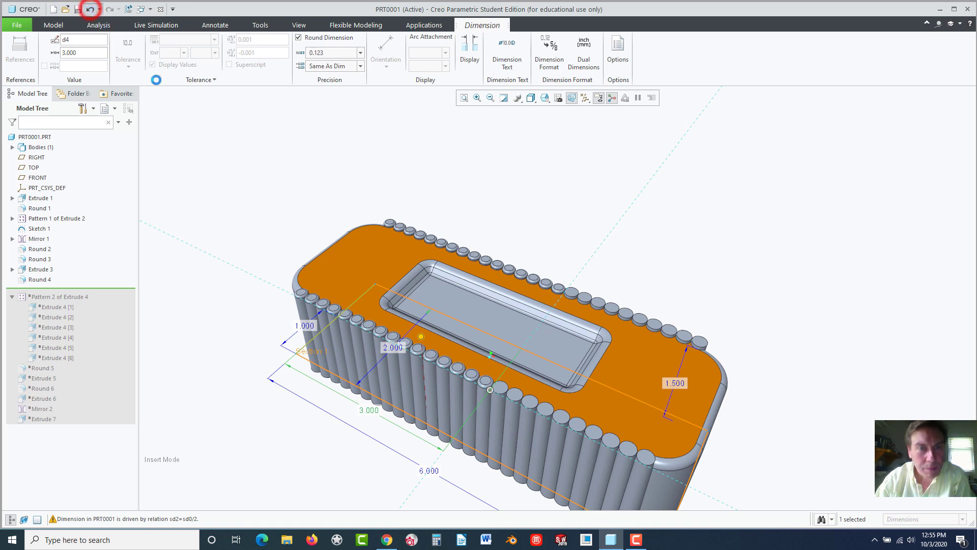
left_click(184, 124)
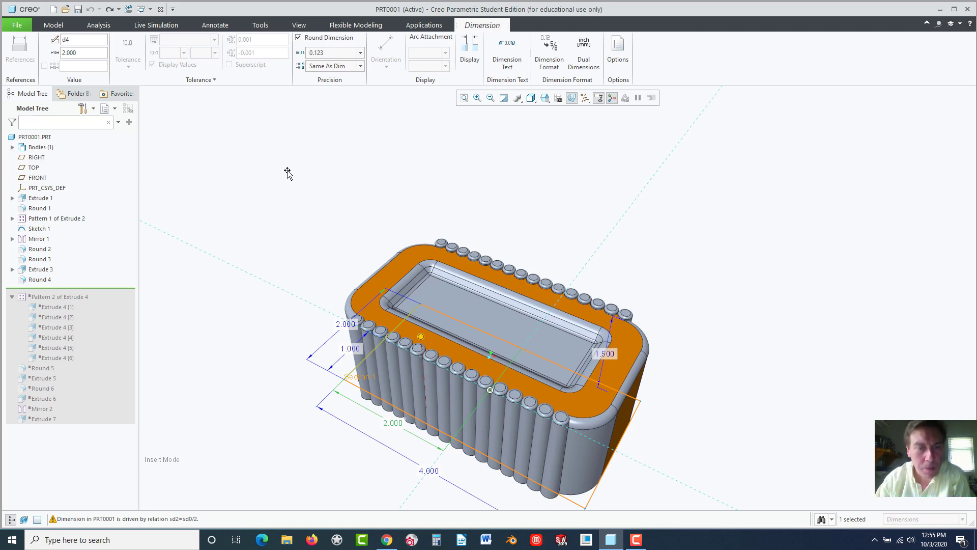
left_click(387, 539)
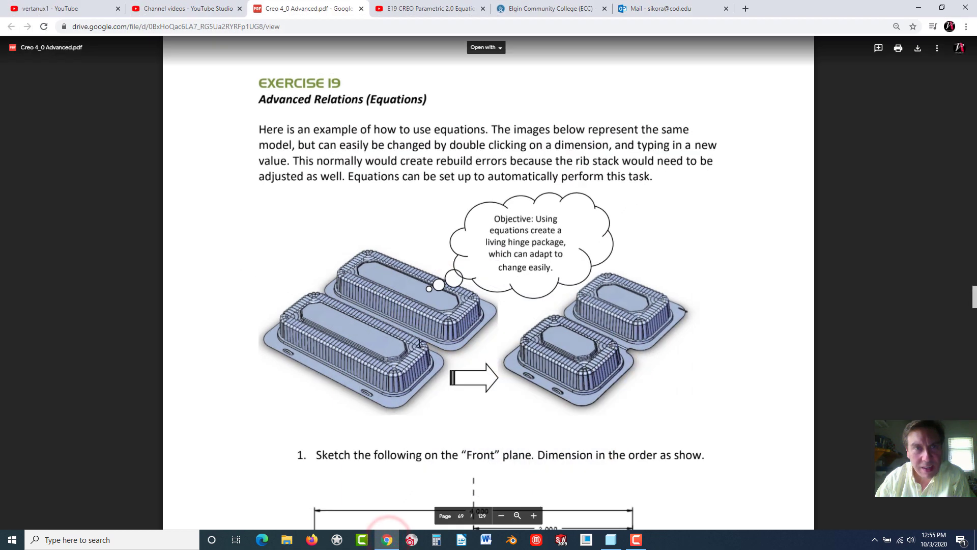
scroll(420, 343, "down", 9)
scroll(420, 343, "up", 5)
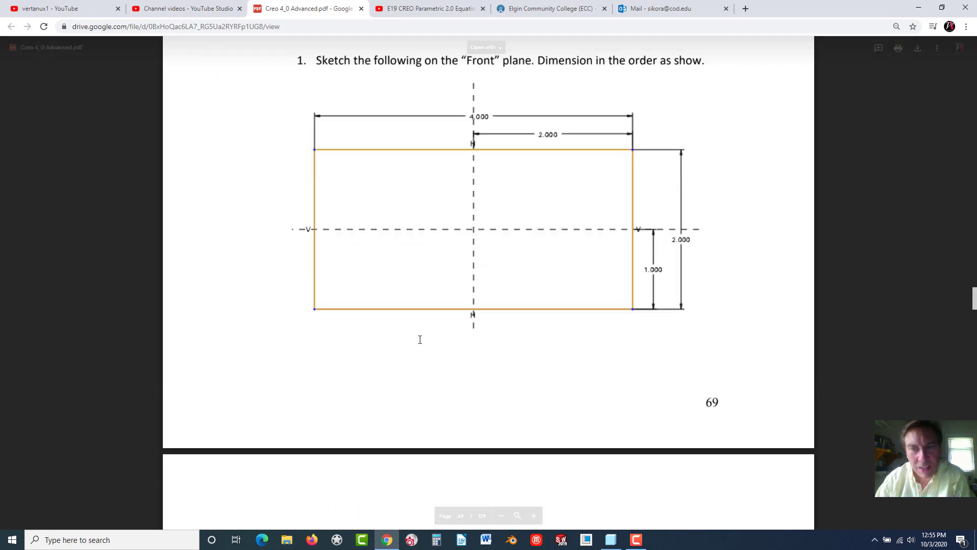
scroll(420, 339, "up", 2)
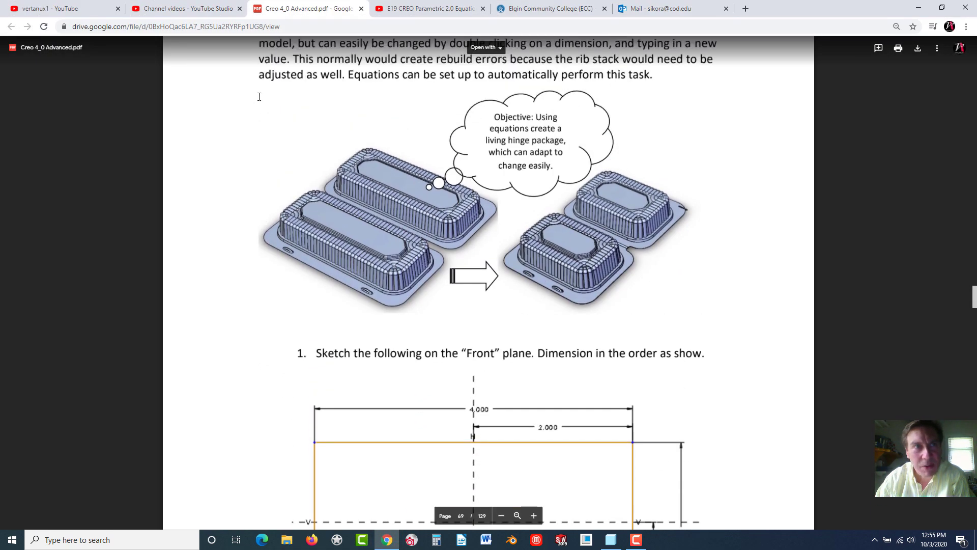
left_click(88, 9)
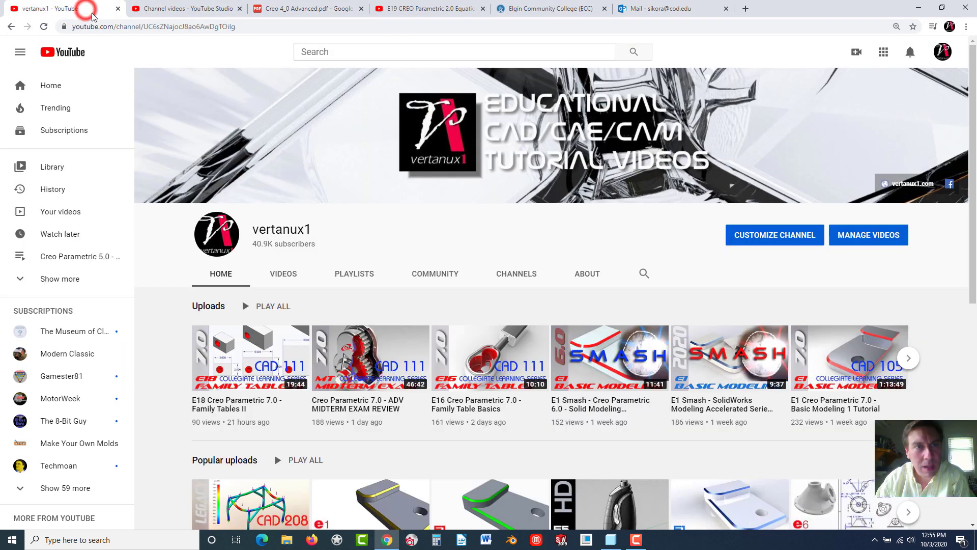
left_click(324, 13)
scroll(462, 210, "down", 4)
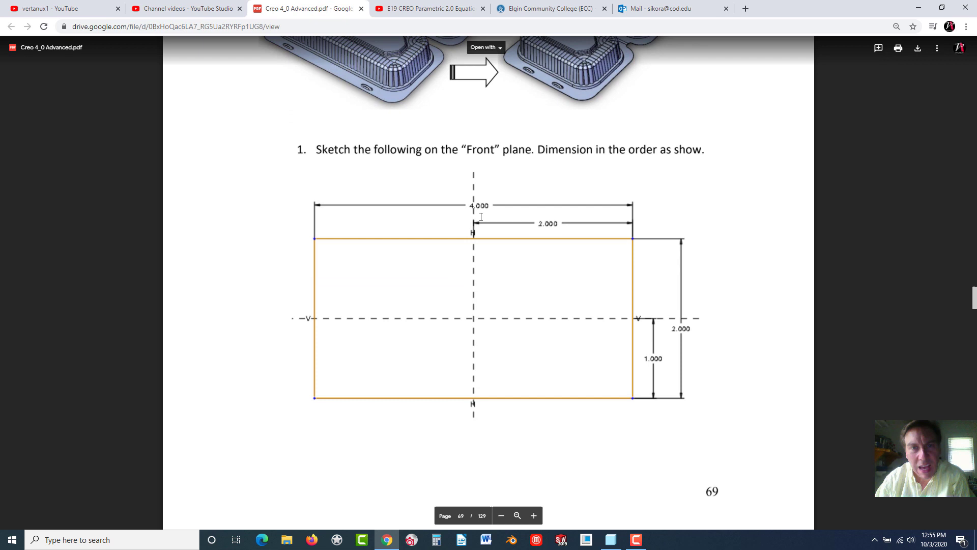
left_click(387, 540)
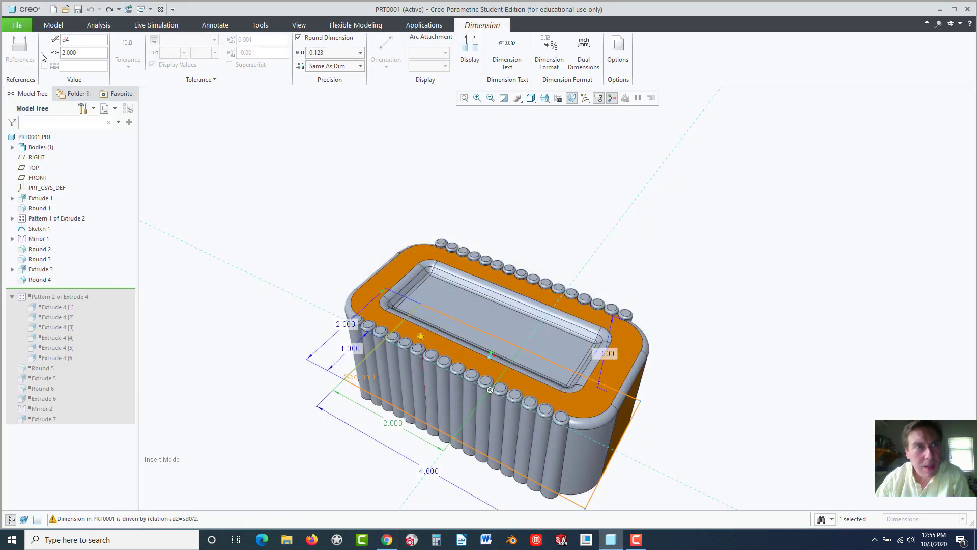
Create the new part E19 and begin an extrusion sketched on the TOP plane
left_click(53, 9)
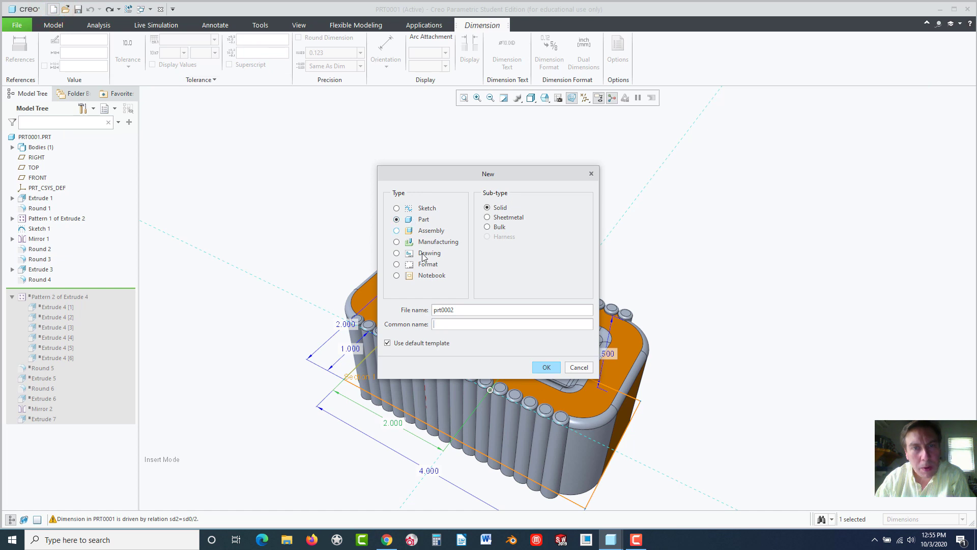
left_click_drag(454, 310, 430, 307)
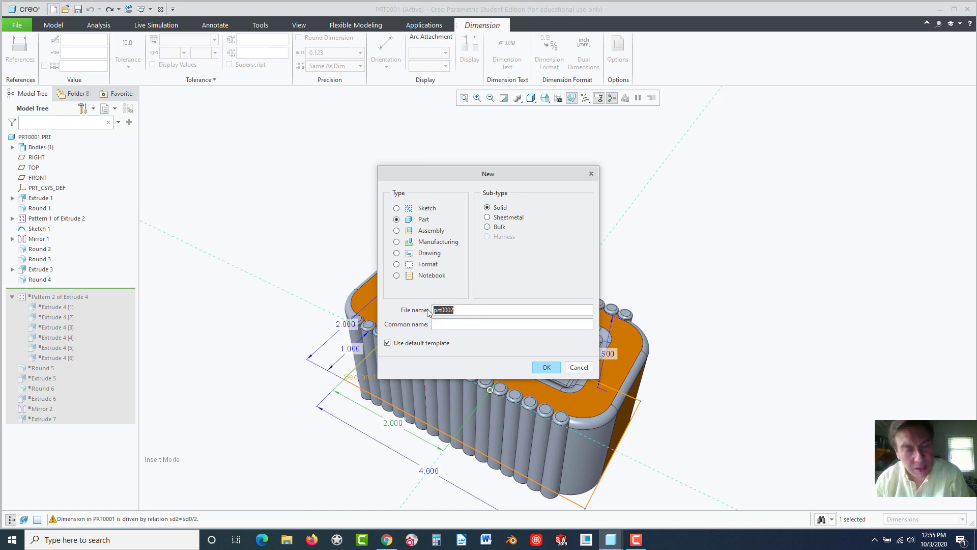
type("E19")
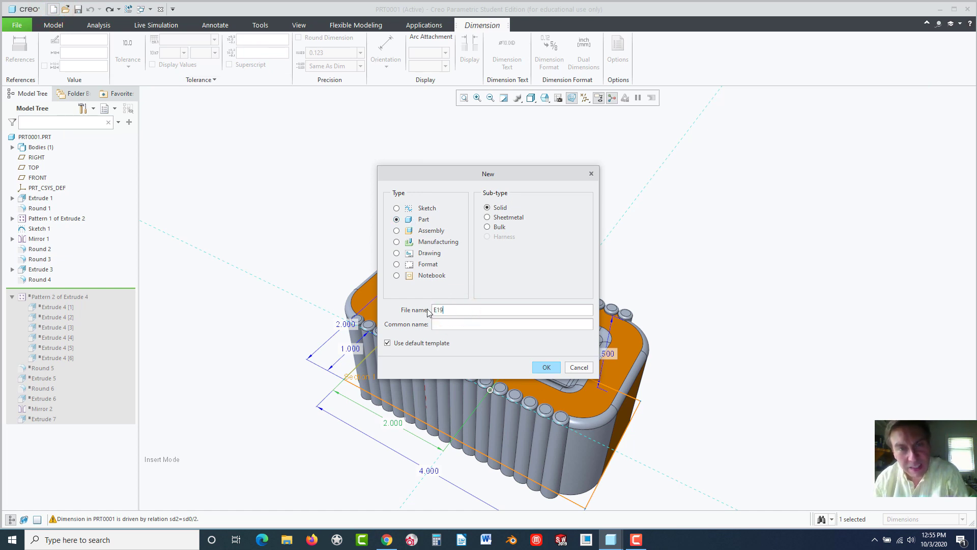
left_click(546, 367)
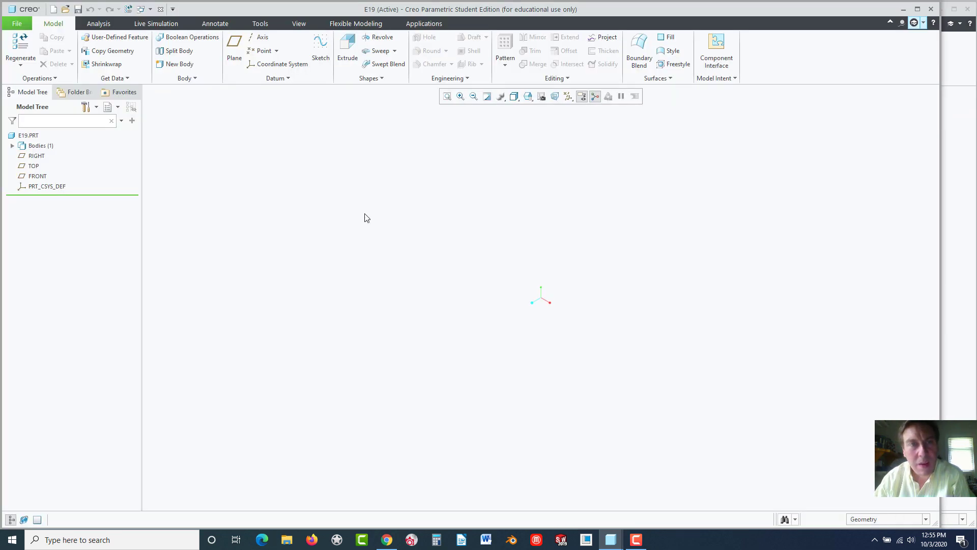
left_click(33, 166)
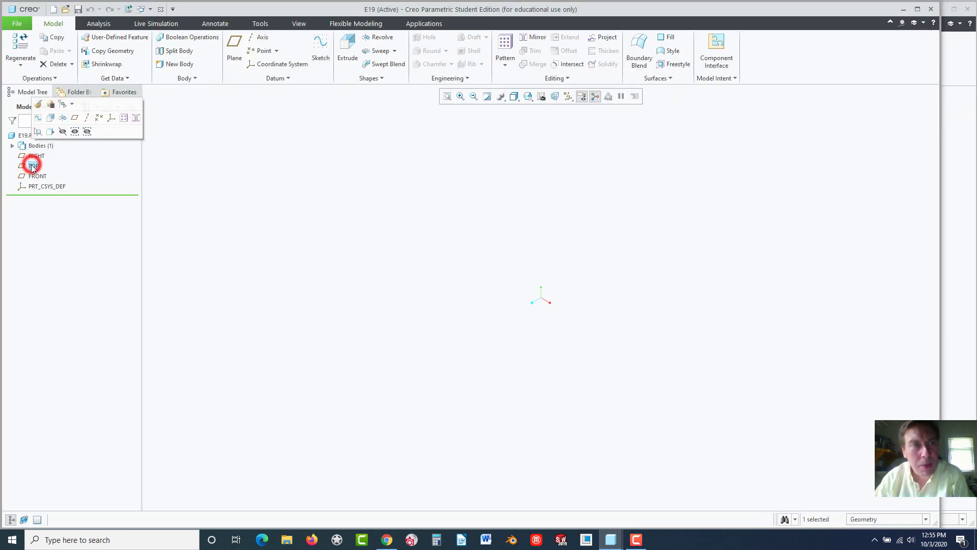
left_click(49, 119)
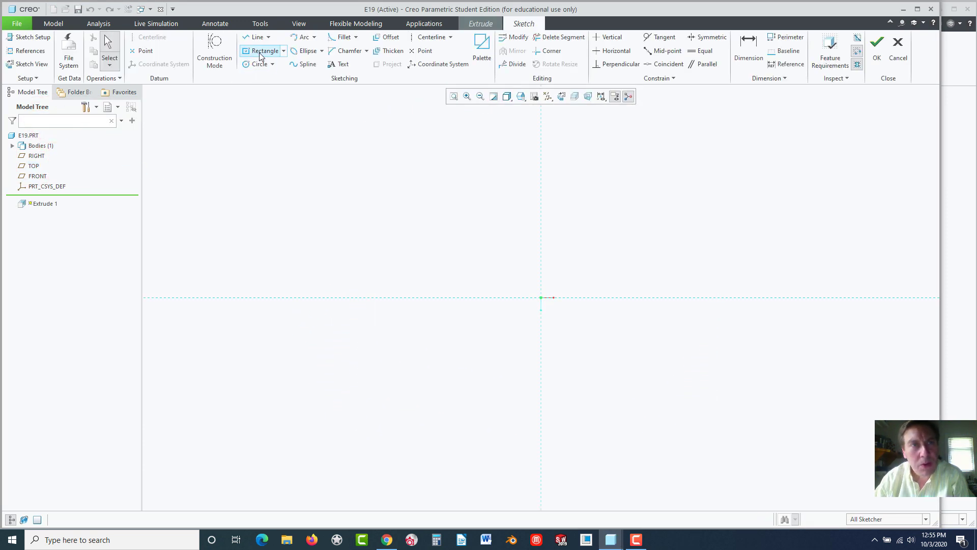
Choose Corner Rectangle and place its first corner below-left of the origin
left_click(284, 51)
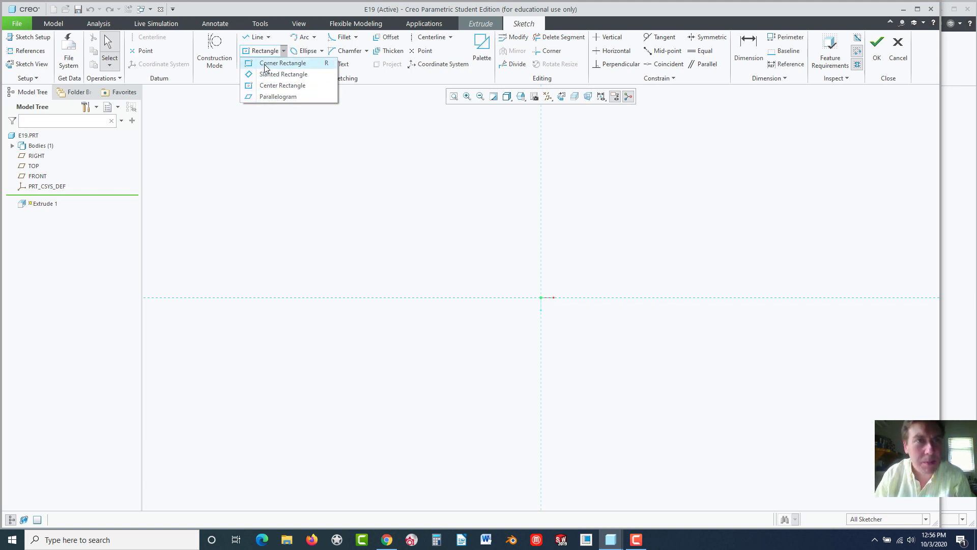
left_click(266, 64)
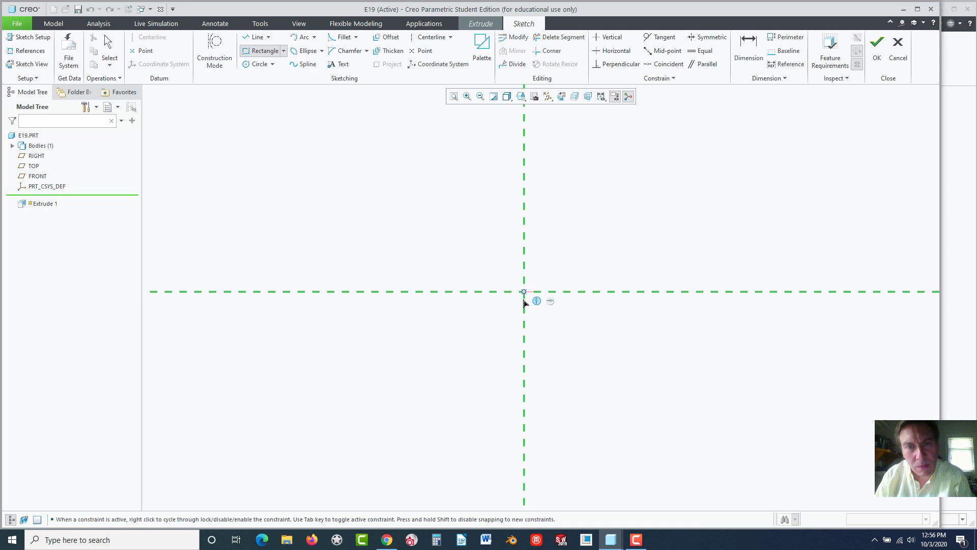
left_click(447, 345)
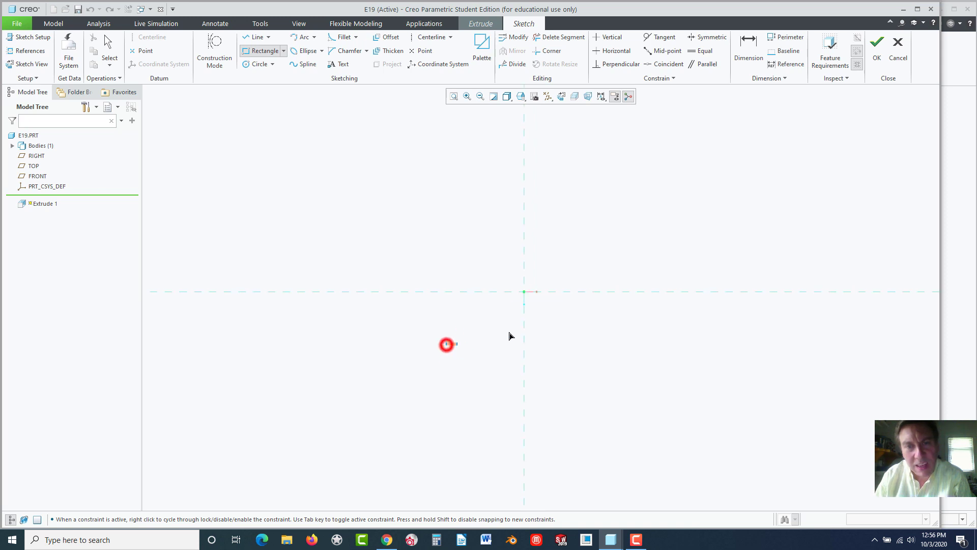
Complete the rectangle across the origin and move its dimensions outside it
left_click(613, 232)
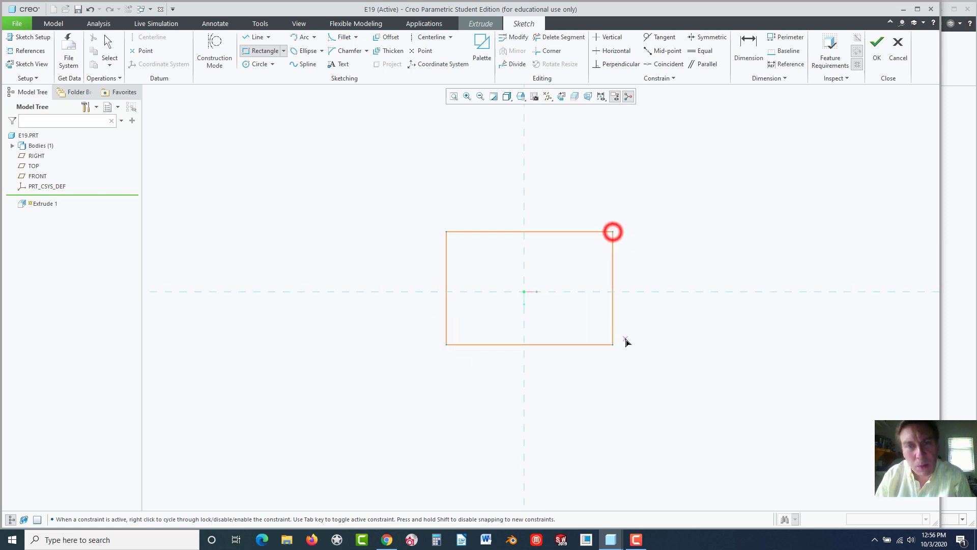
middle_click(474, 337)
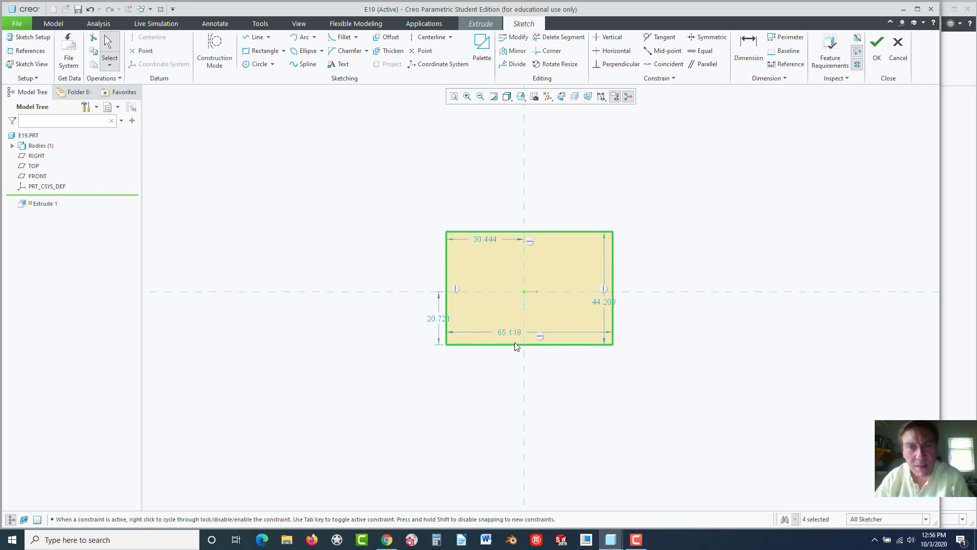
left_click_drag(506, 334, 522, 376)
left_click_drag(607, 305, 662, 294)
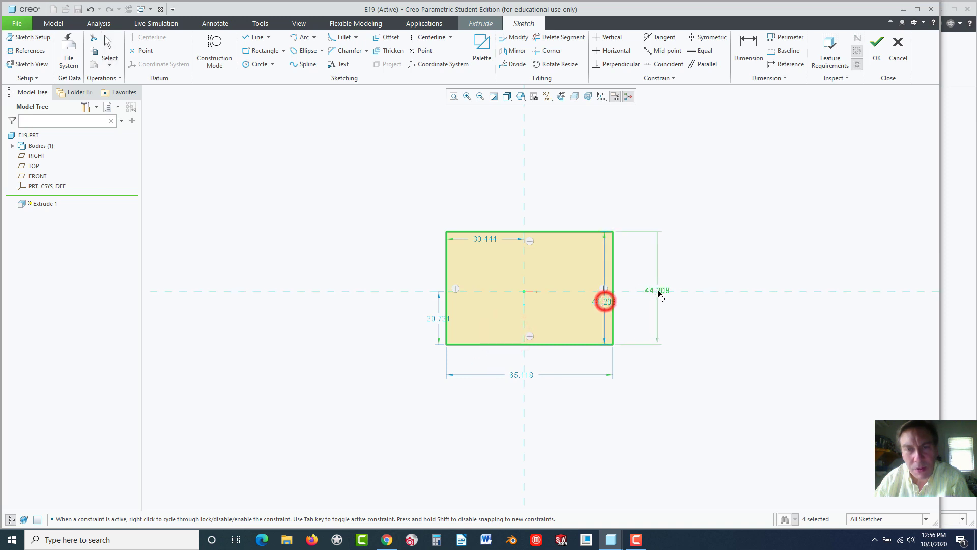
left_click_drag(439, 318, 641, 318)
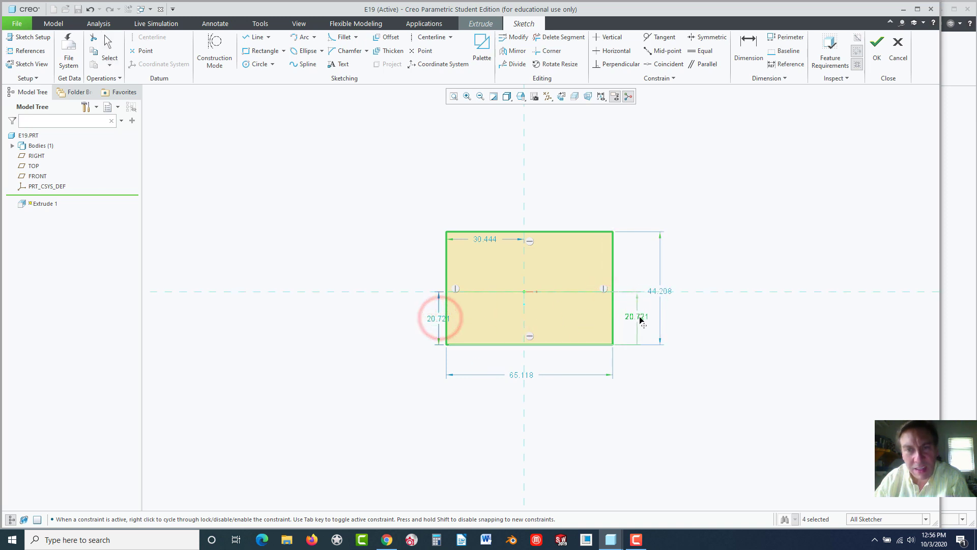
left_click_drag(485, 239, 494, 360)
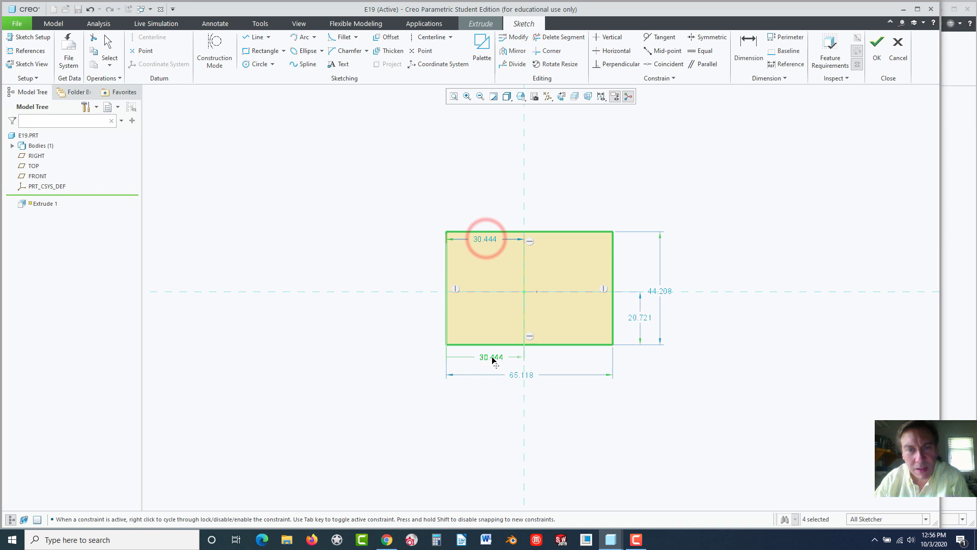
left_click(482, 406)
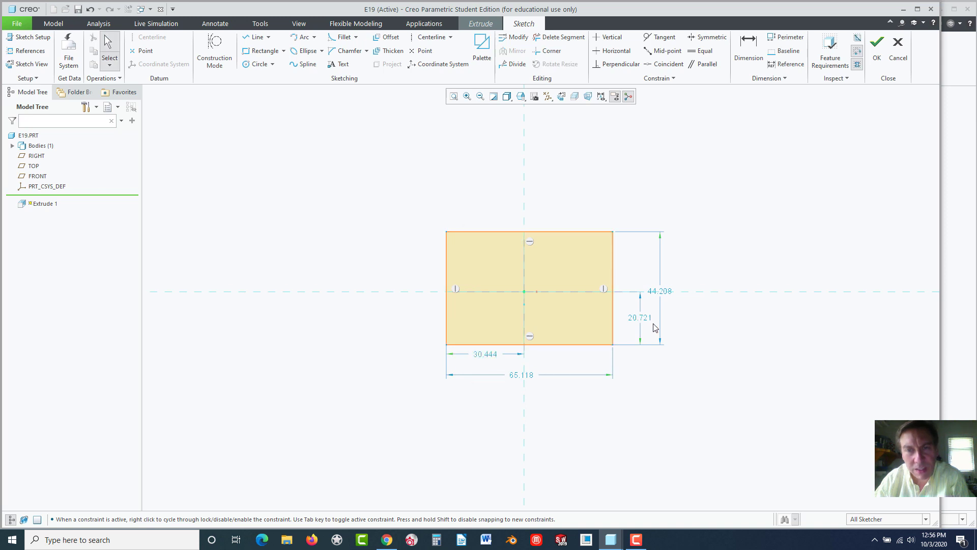
Set the offsets to 2 and 1, the width to 4 and the height to 2
double_click(484, 352)
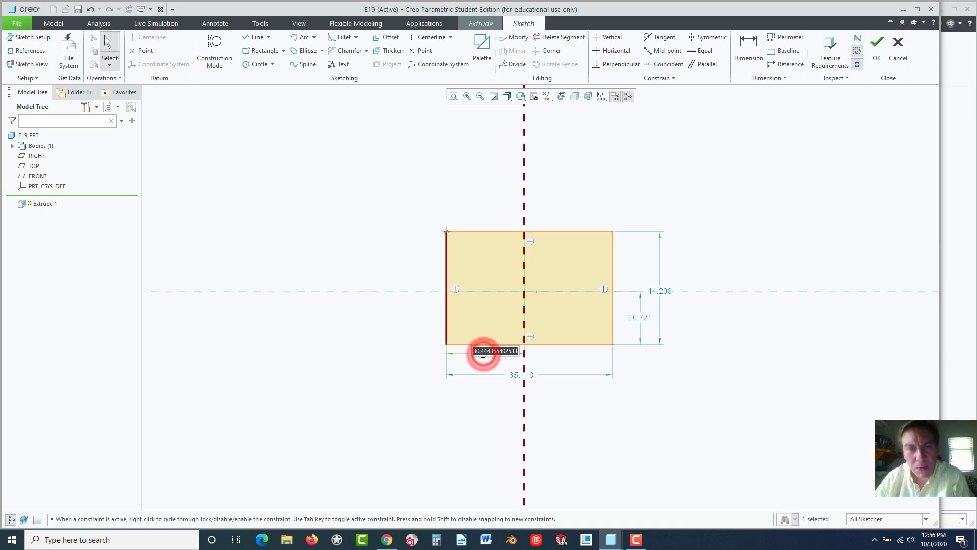
type("2")
key("Return")
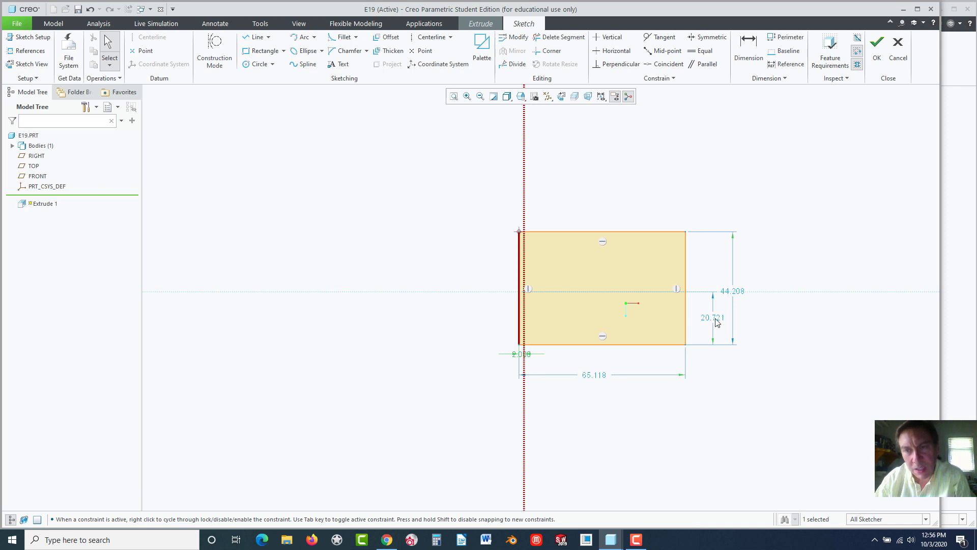
double_click(715, 318)
type("1")
key("Return")
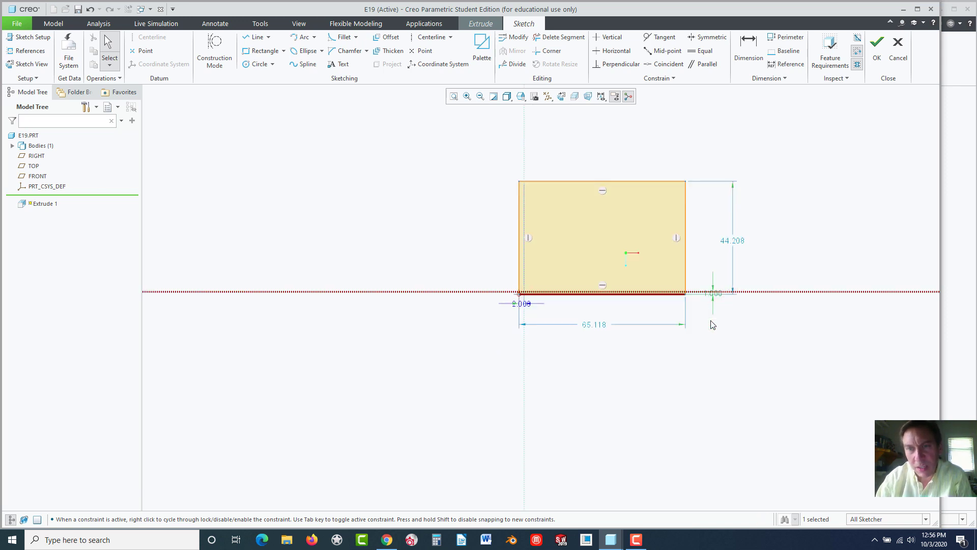
double_click(593, 325)
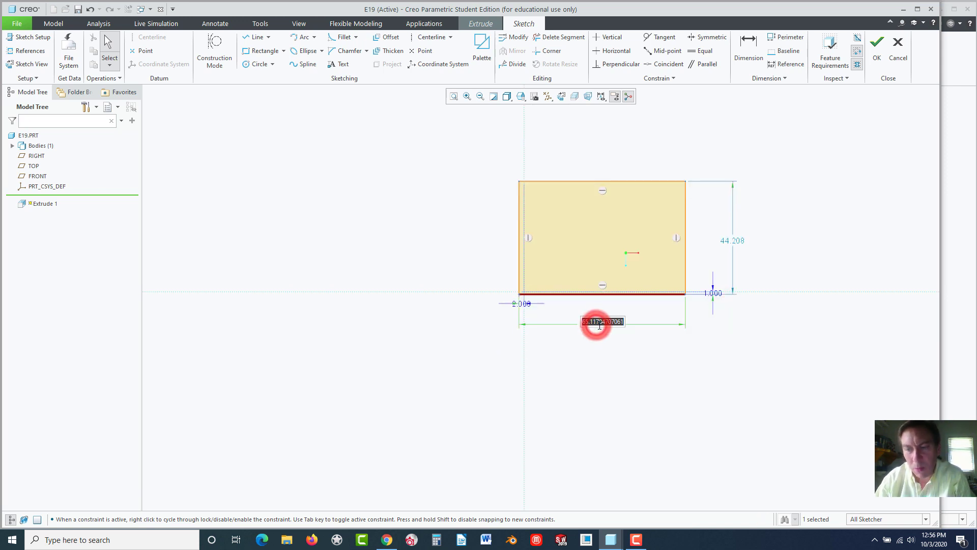
type("4")
key("Return")
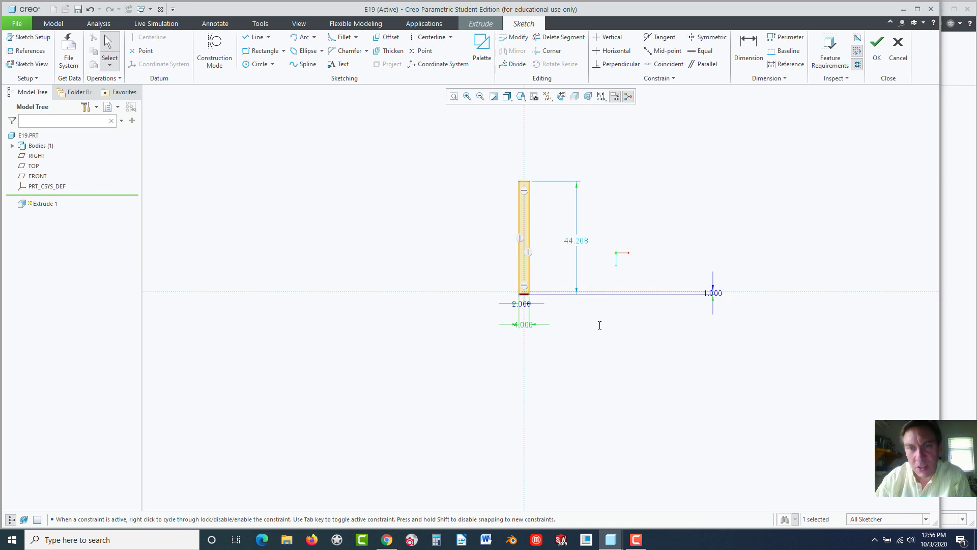
double_click(577, 241)
type("2")
key("Return")
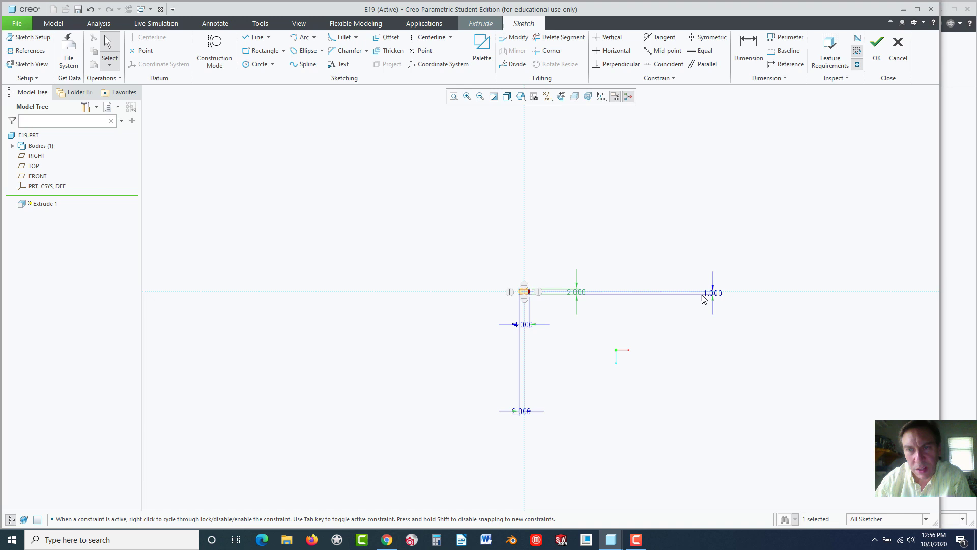
Arrange the 1.000, 2.000 and 4.000 dimensions neatly around the rectangle and refit the view
mouse_move(712, 294)
left_mouse_down()
mouse_move(593, 301)
mouse_move(581, 292)
left_mouse_up()
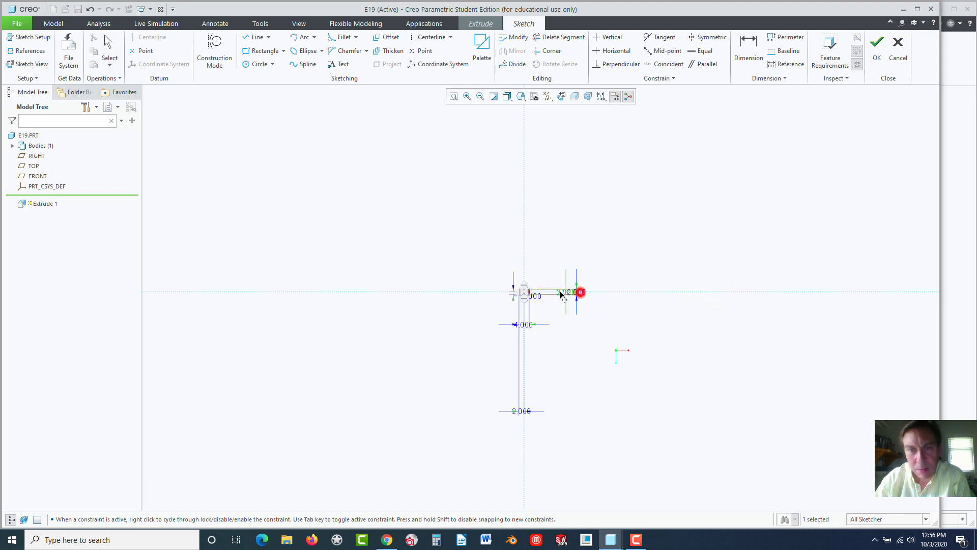
left_click_drag(519, 324, 522, 298)
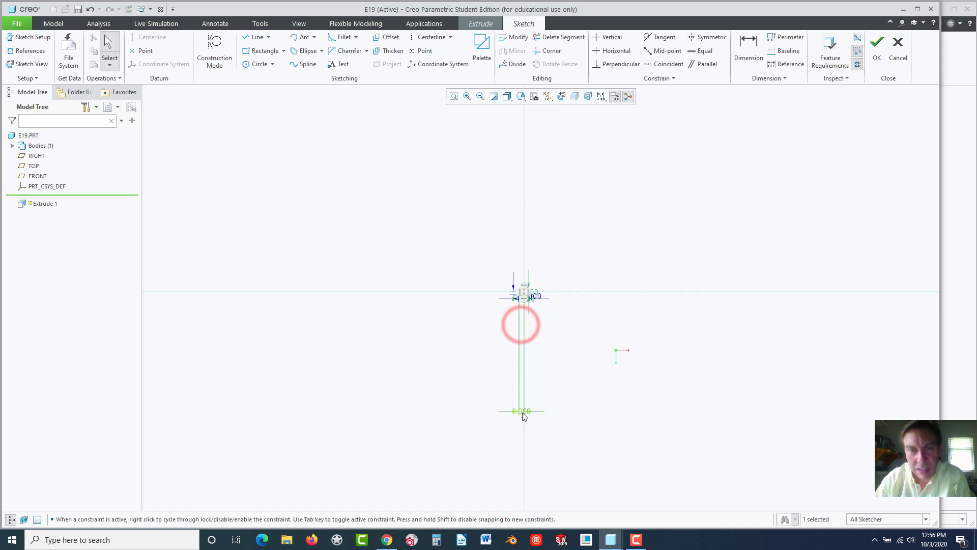
left_click_drag(522, 411, 523, 299)
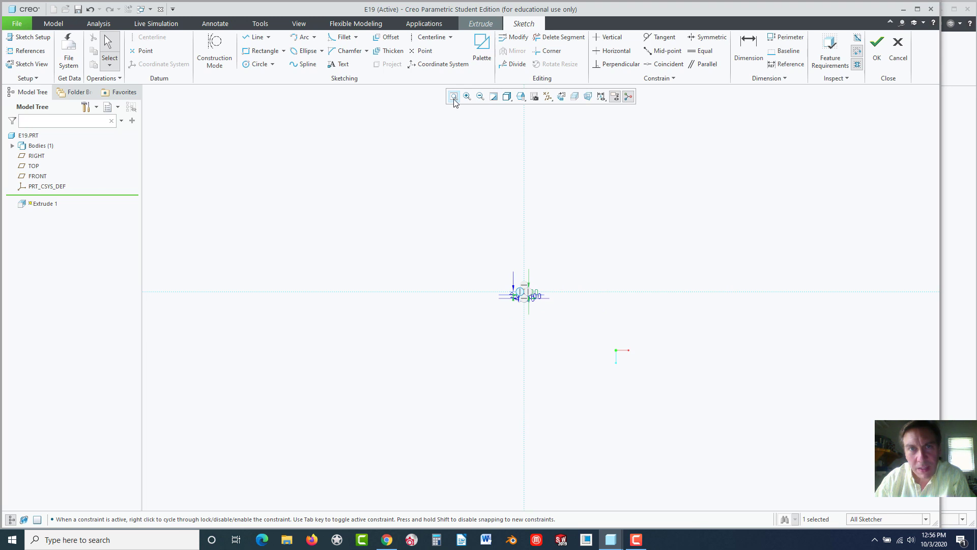
left_click(453, 96)
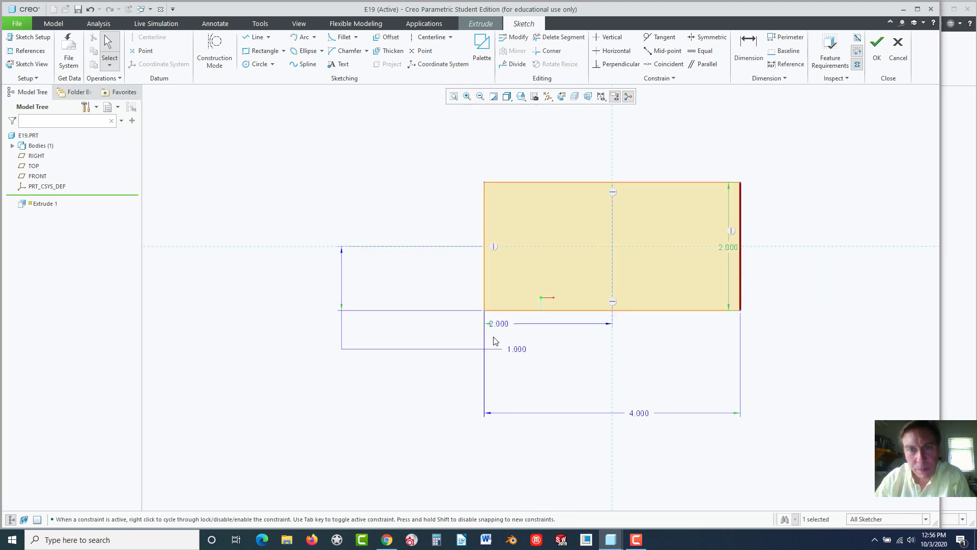
mouse_move(516, 351)
left_mouse_down()
mouse_move(509, 328)
mouse_move(460, 283)
left_mouse_up()
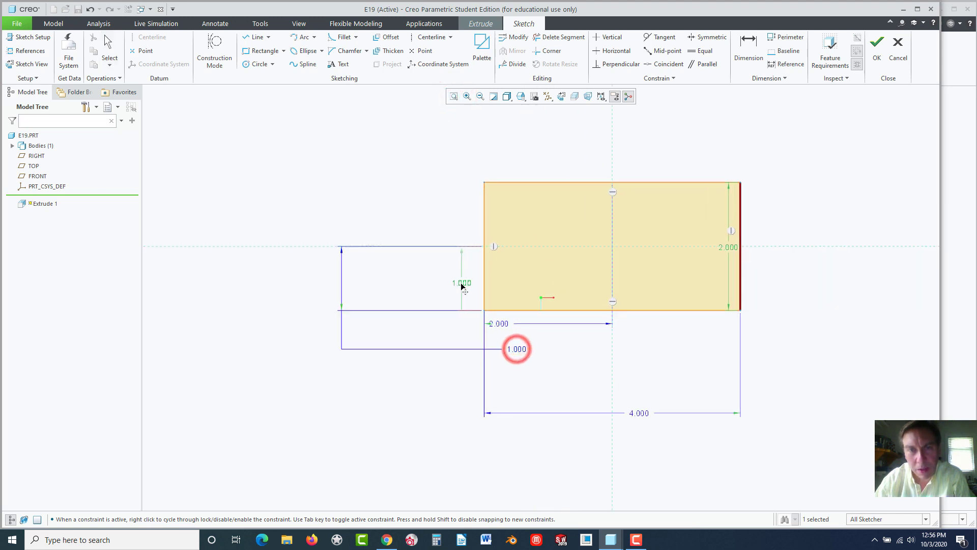
left_click_drag(726, 247, 418, 272)
left_click_drag(506, 330, 558, 332)
left_click_drag(638, 412, 602, 351)
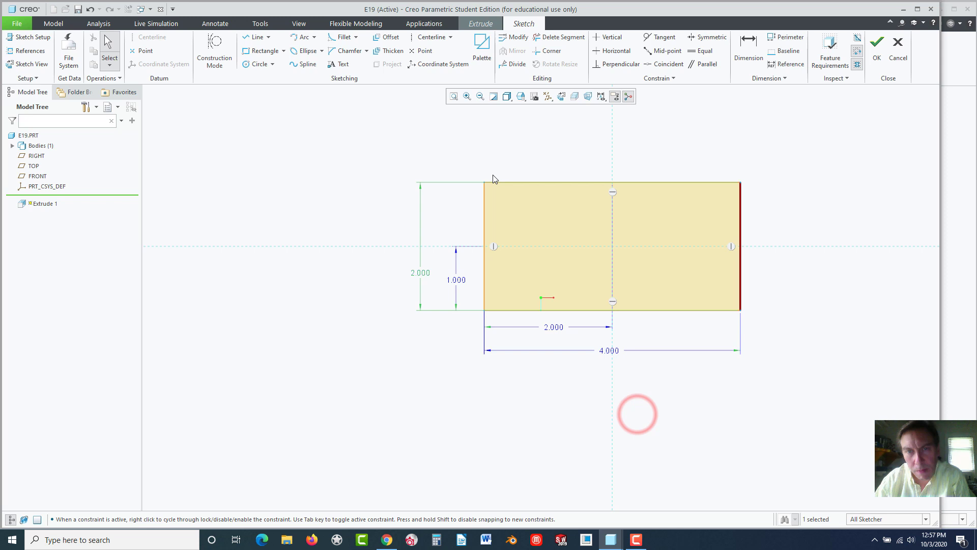
left_click(454, 96)
left_click(492, 141)
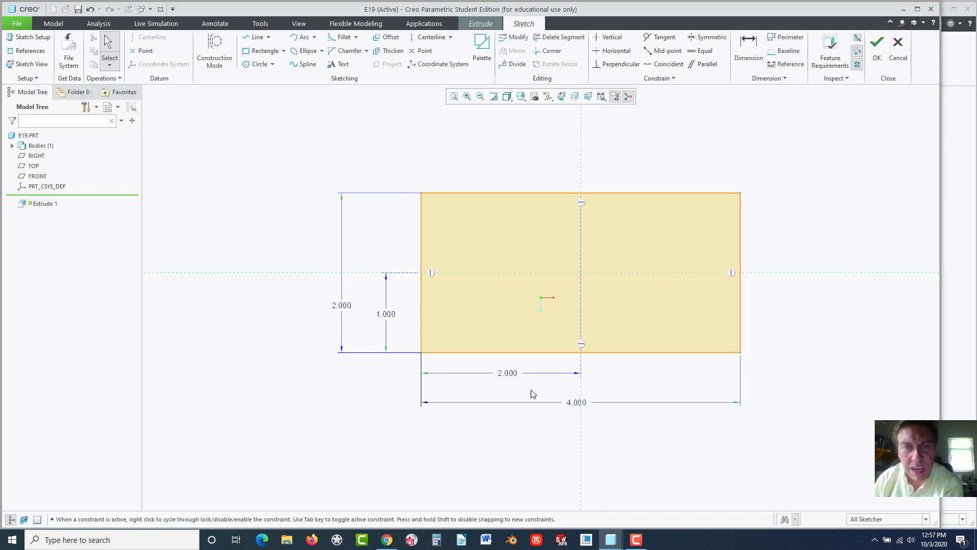
double_click(571, 402)
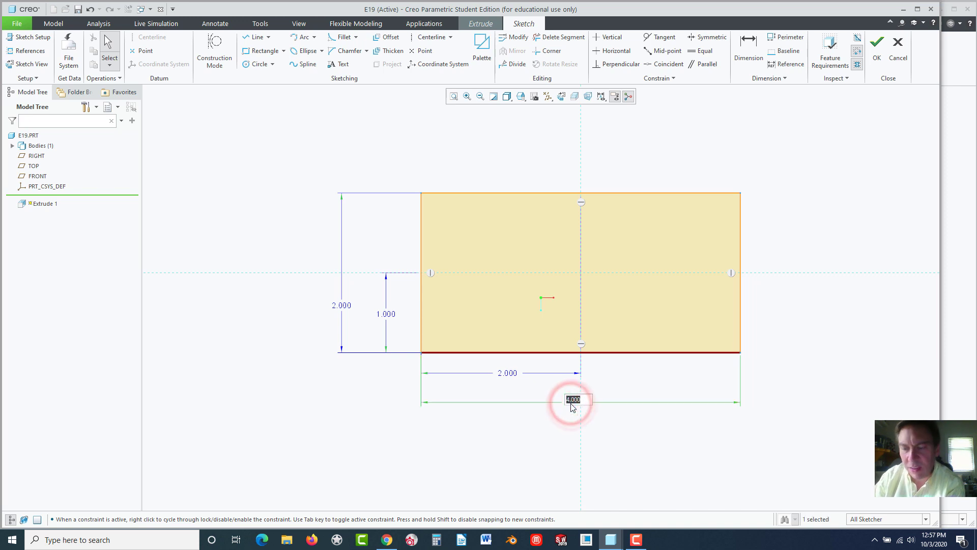
type("5")
key("Return")
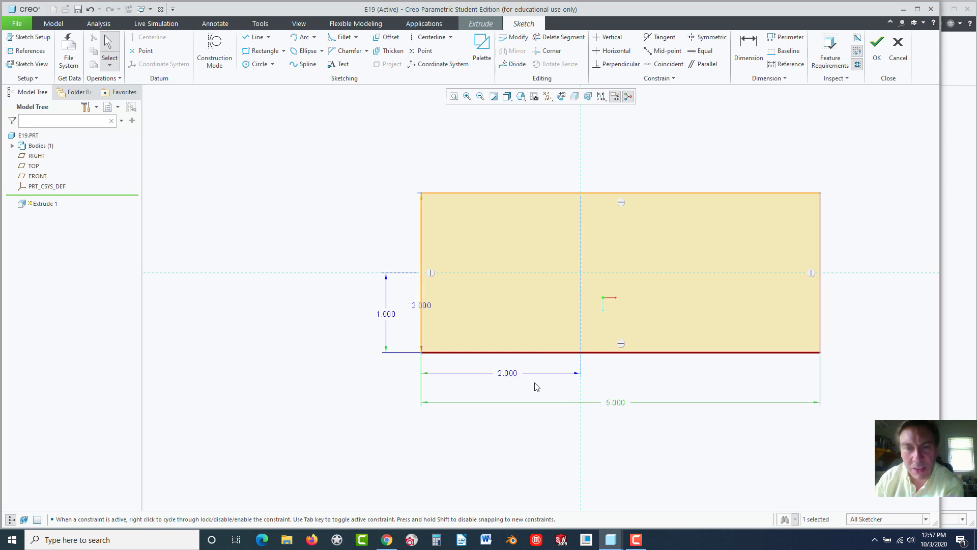
double_click(616, 402)
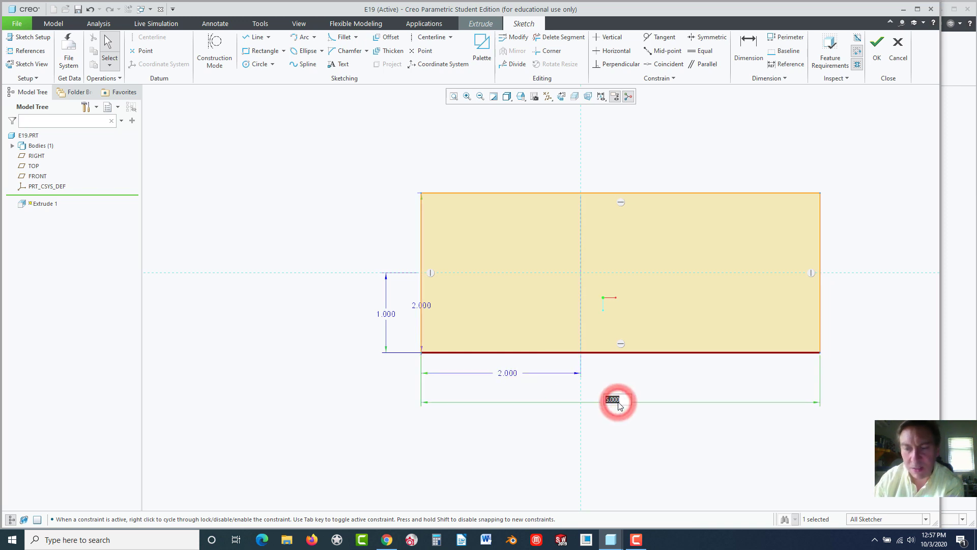
type("4")
key("Return")
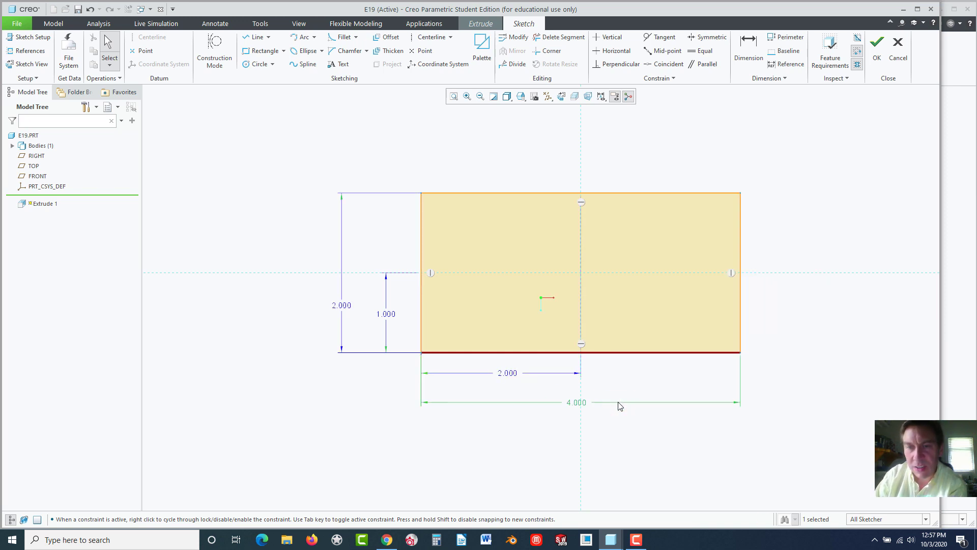
left_click(605, 433)
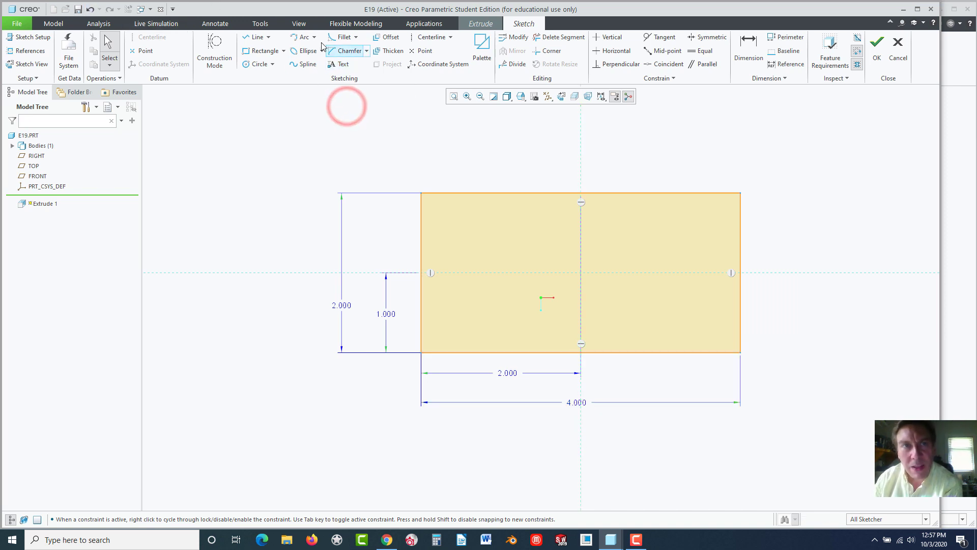
Enter the sketch relation sd3=sd1/2 in the Relations editor
left_click(262, 24)
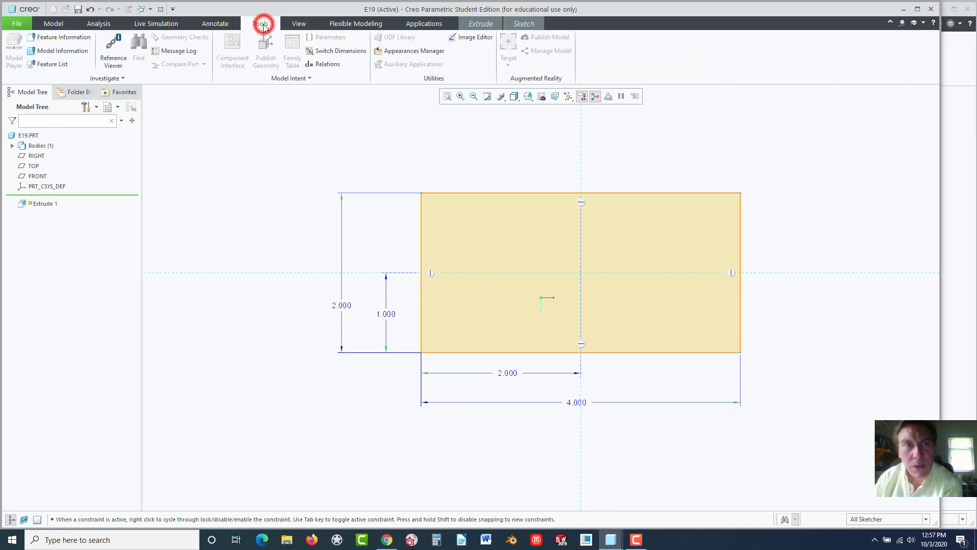
left_click(313, 65)
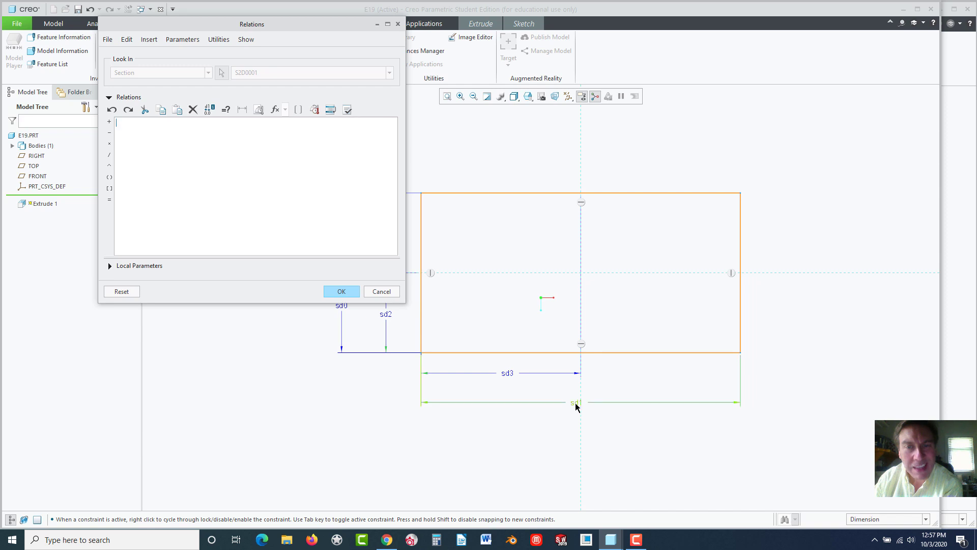
left_click(507, 376)
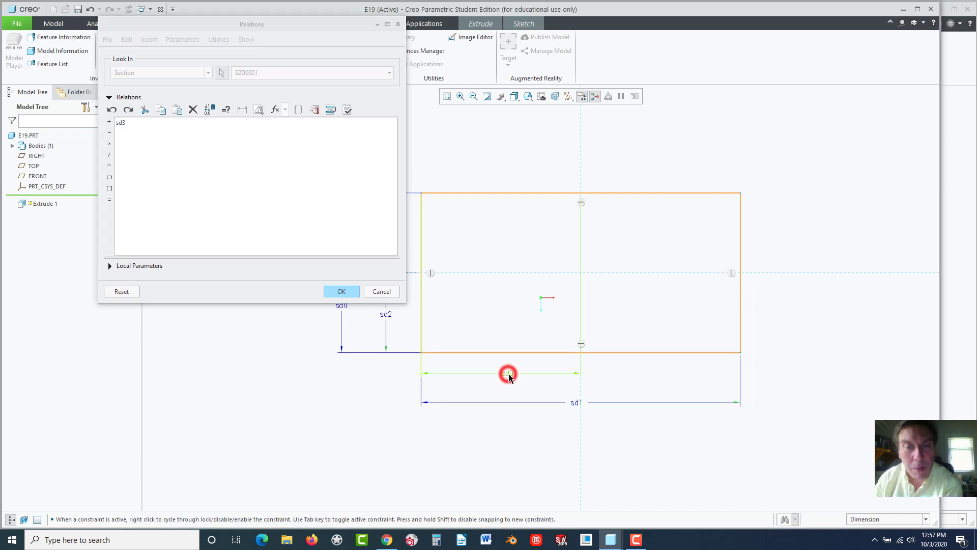
left_click(109, 200)
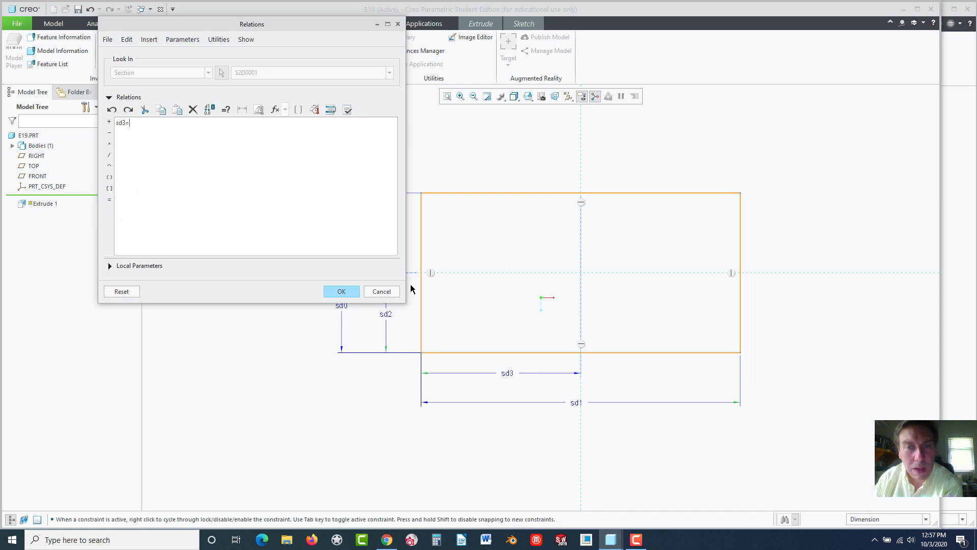
left_click(577, 403)
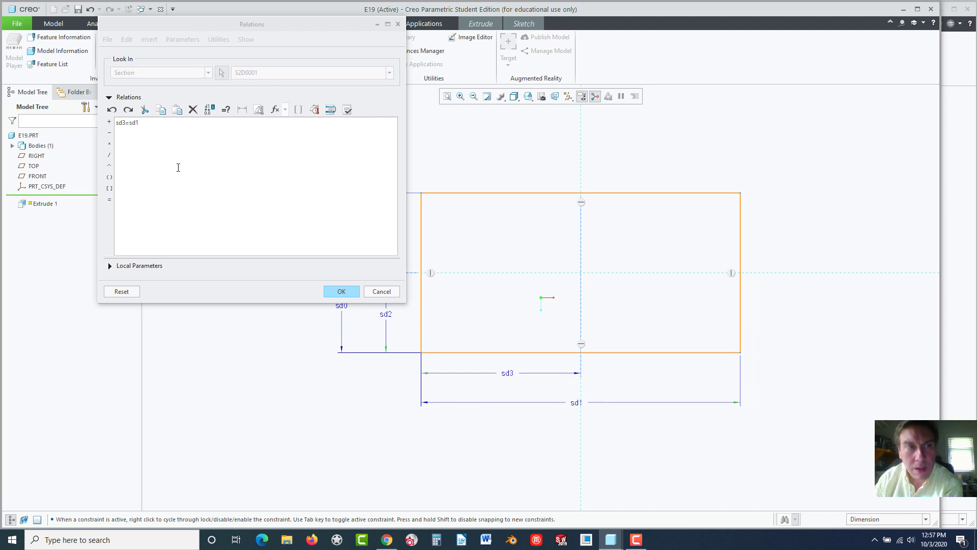
left_click(109, 157)
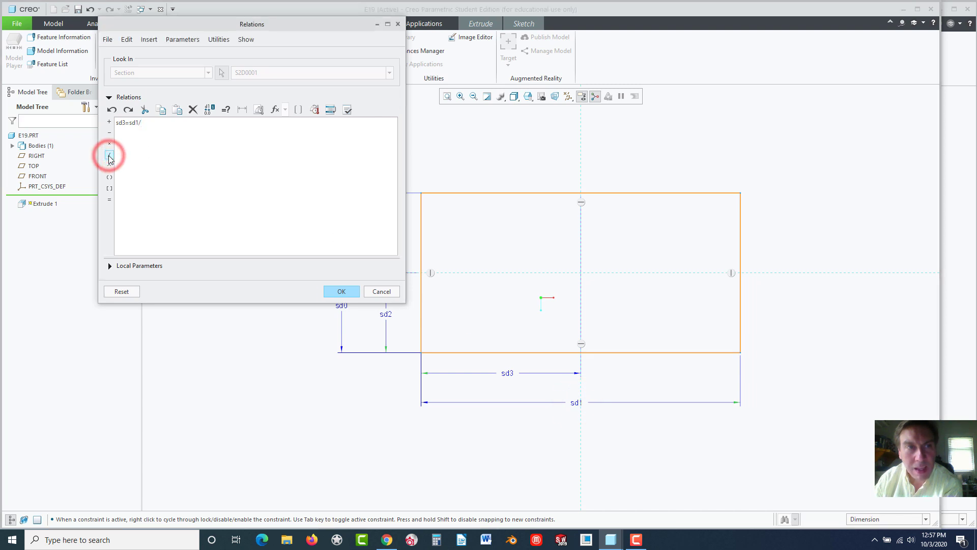
type("2")
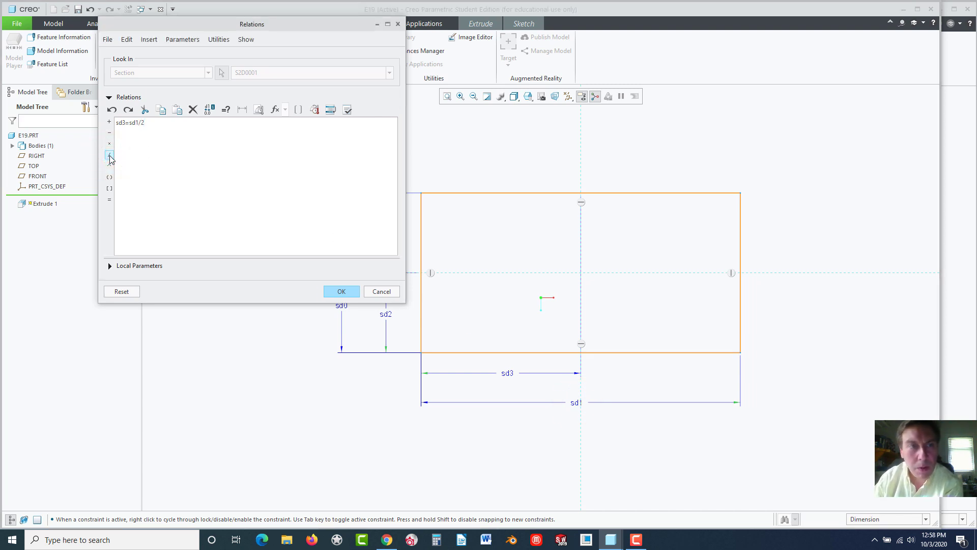
Accept the relation and test it by changing the width to 5, giving a 2.500 offset
left_click(341, 292)
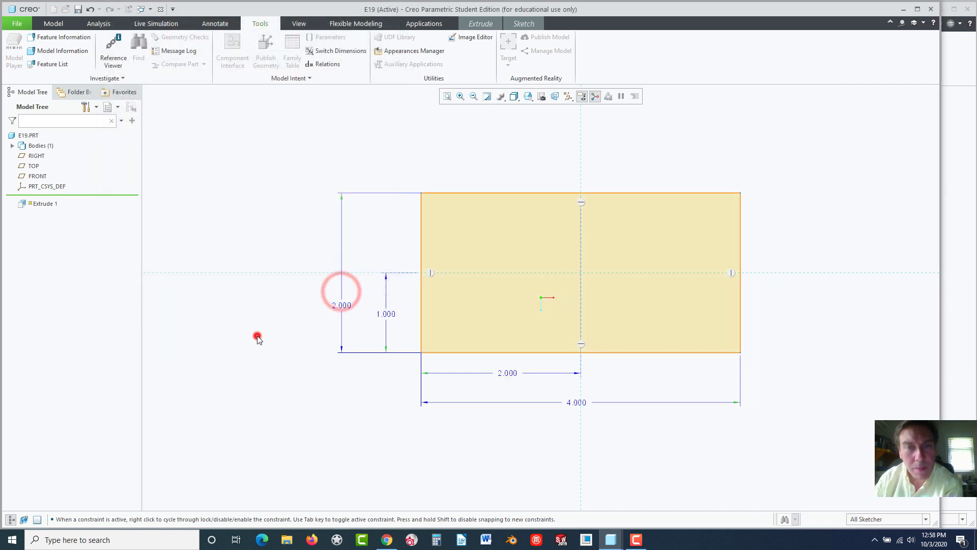
double_click(577, 401)
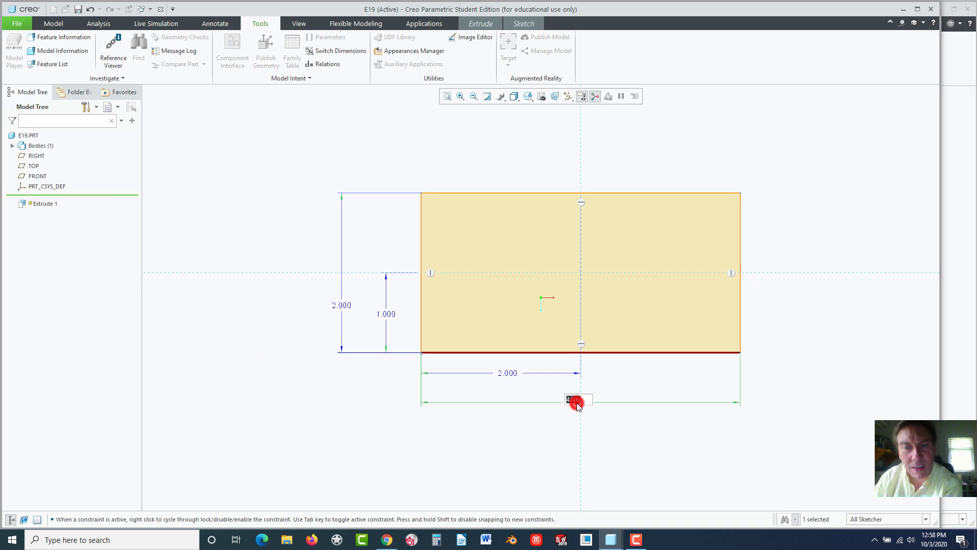
type("5")
key("Return")
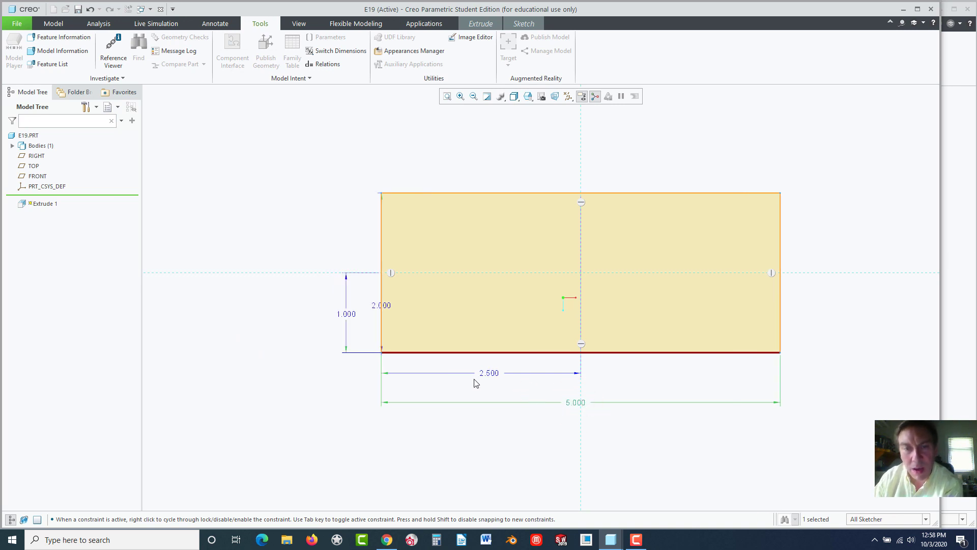
Set the rectangle width back to 4.000 so the offset returns to 2.000
double_click(576, 403)
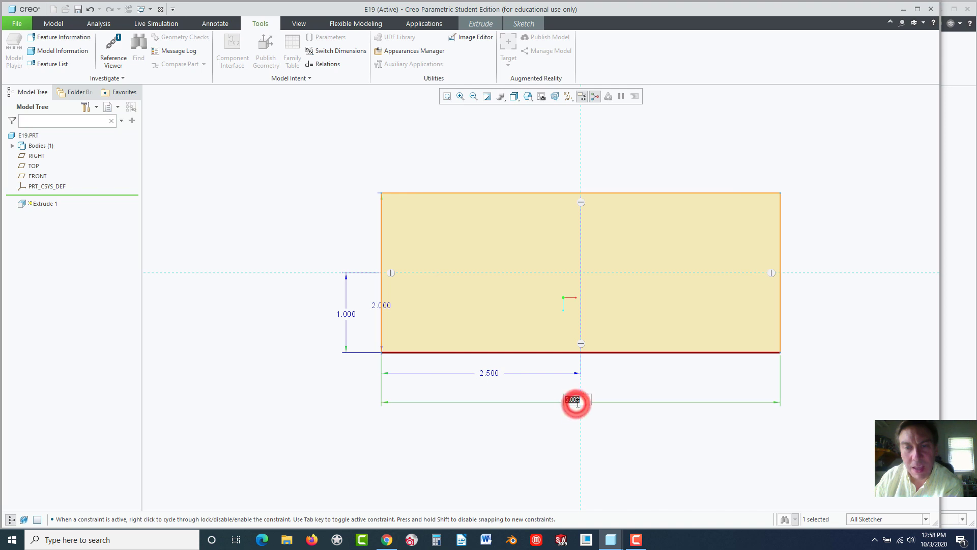
type("4")
key("Return")
left_click(394, 382)
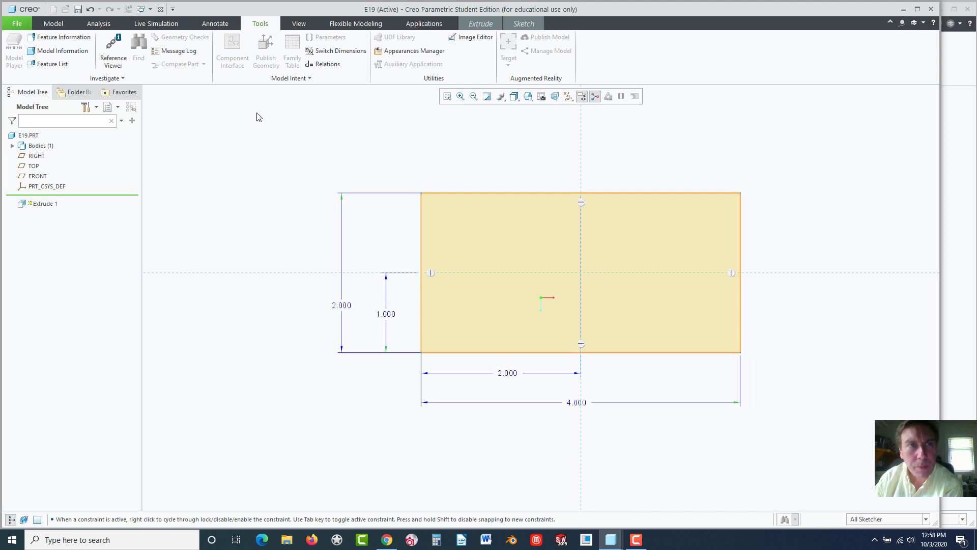
Append the relation sd0=sd2*2 below sd3=sd1/2 in the Relations editor
left_click(323, 64)
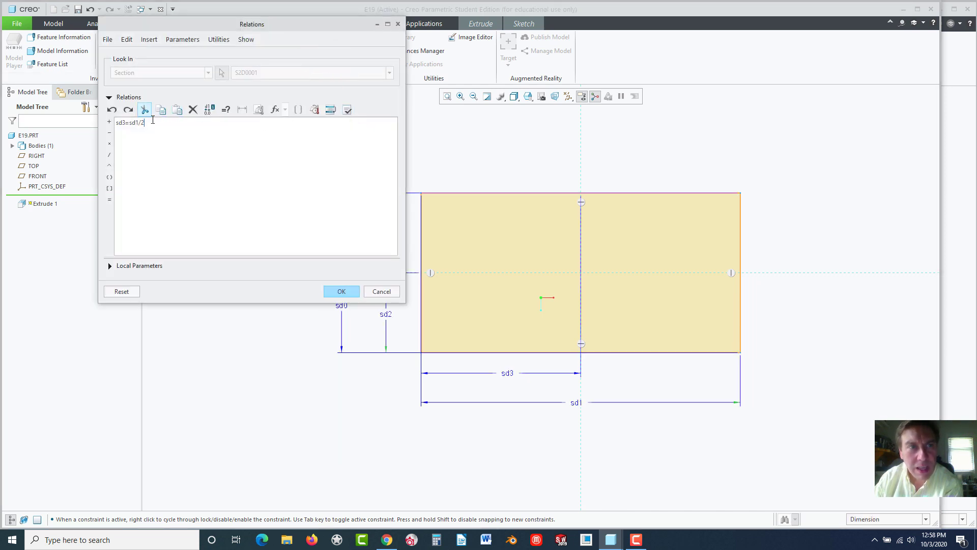
left_click(148, 123)
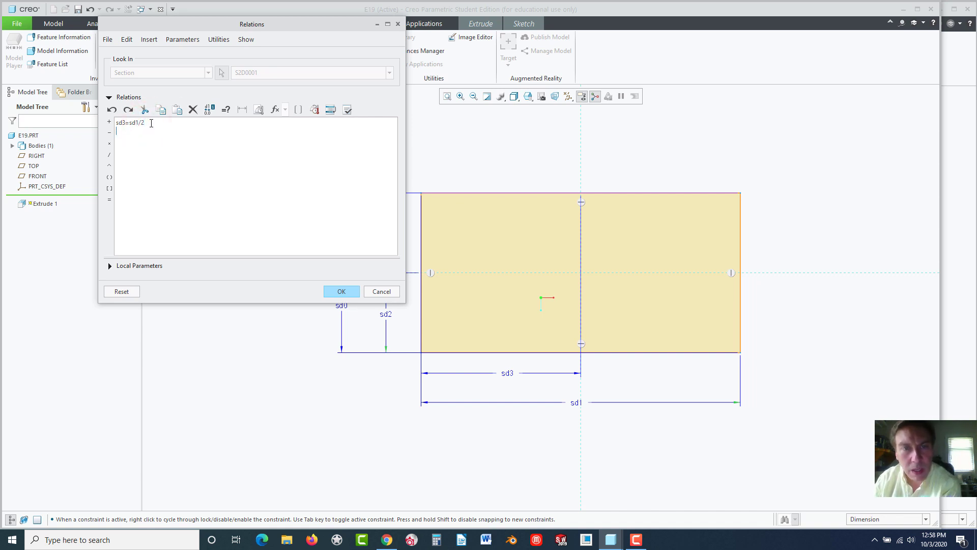
mouse_move(283, 25)
left_mouse_down()
mouse_move(769, 60)
mouse_move(767, 40)
left_mouse_up()
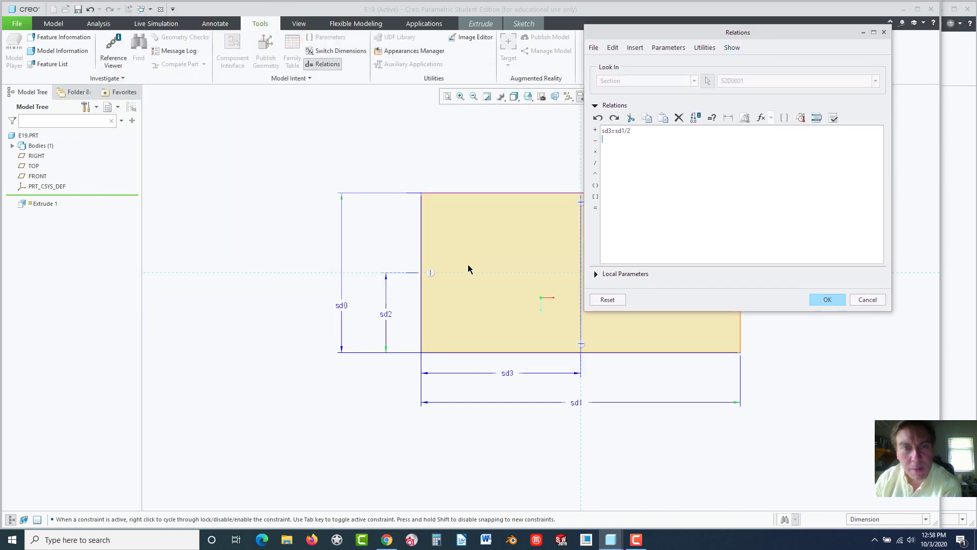
left_click(341, 307)
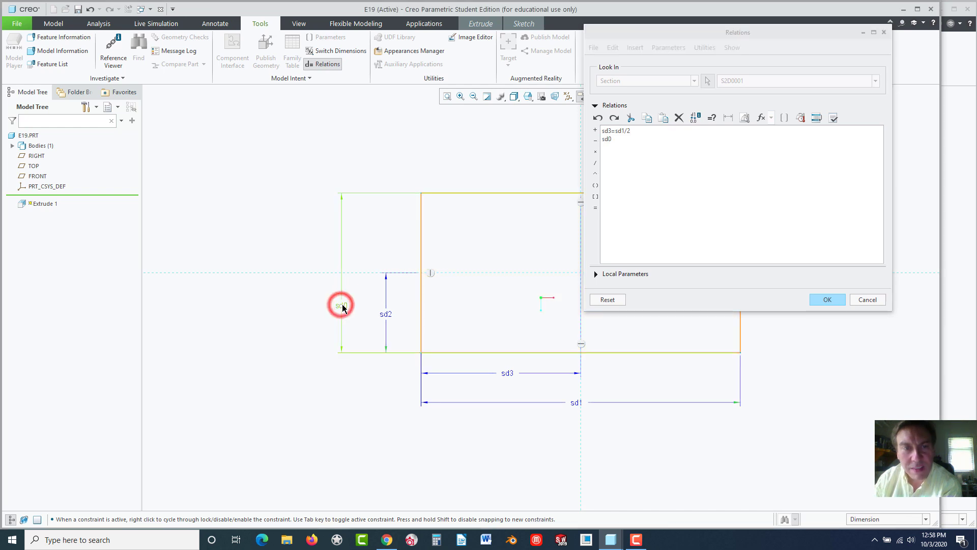
left_click(595, 208)
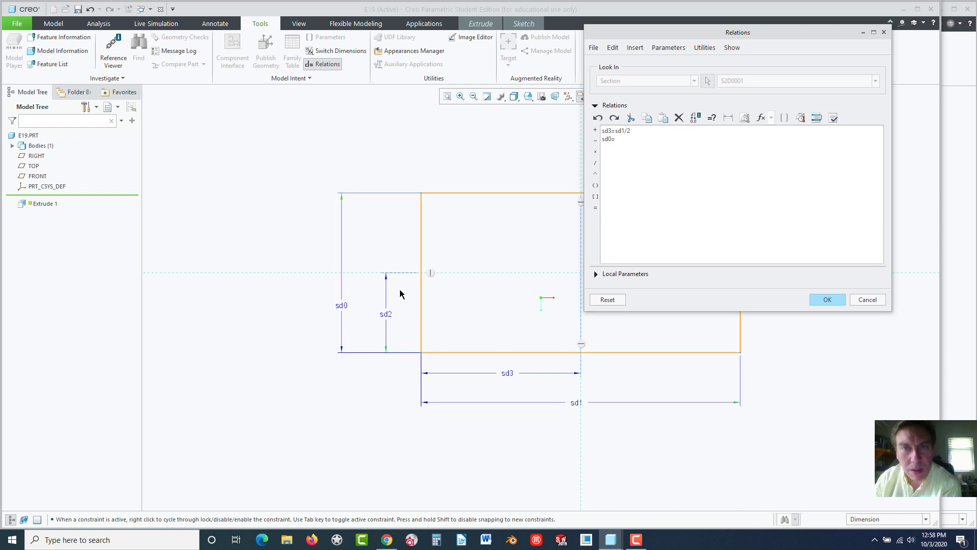
left_click(387, 319)
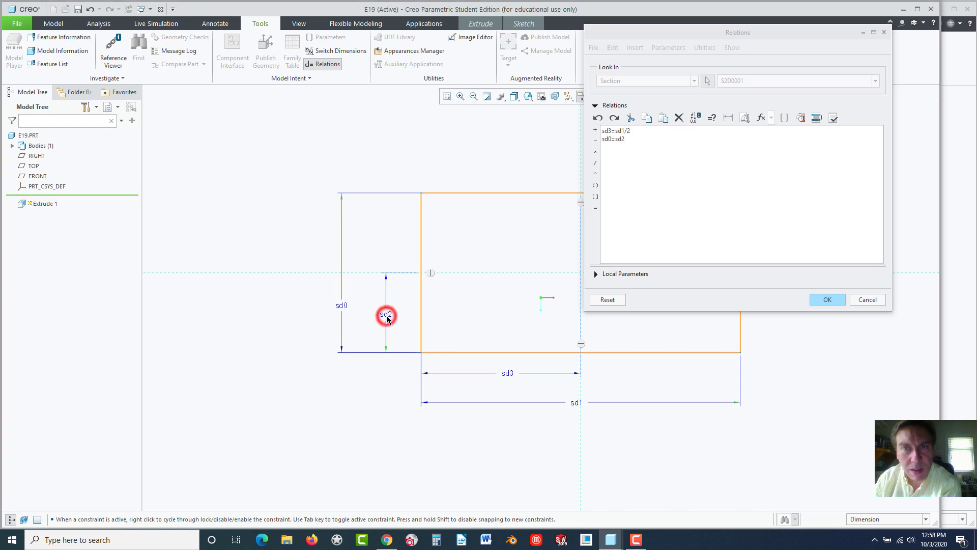
left_click(597, 152)
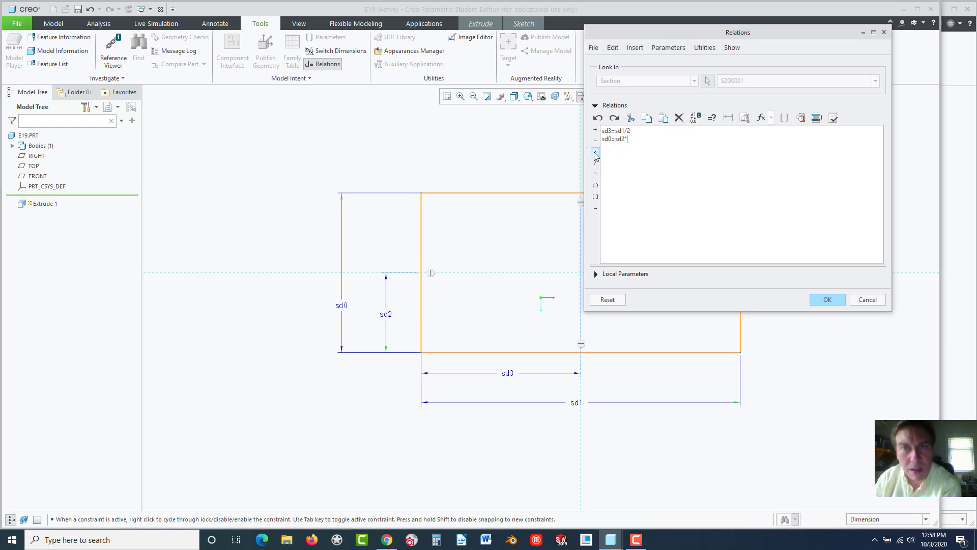
type("2")
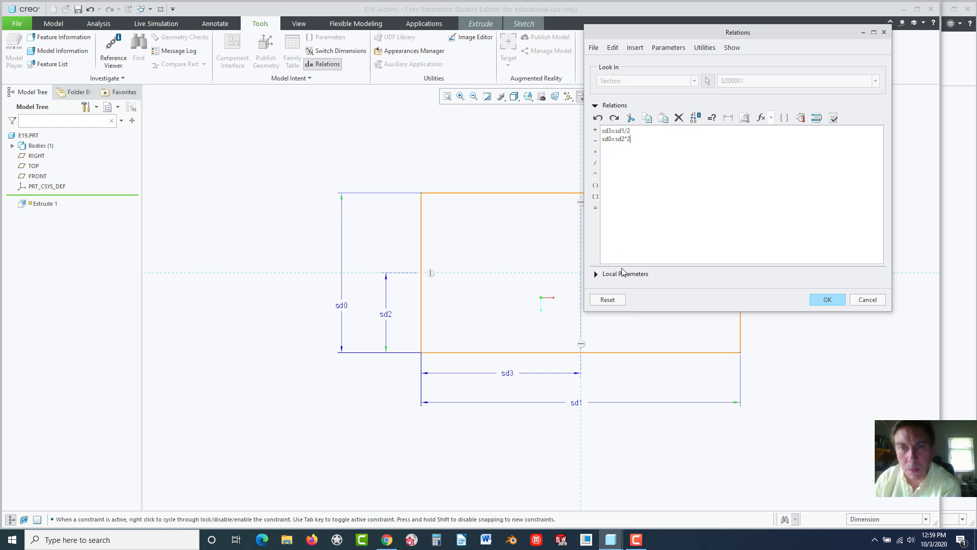
left_click(827, 301)
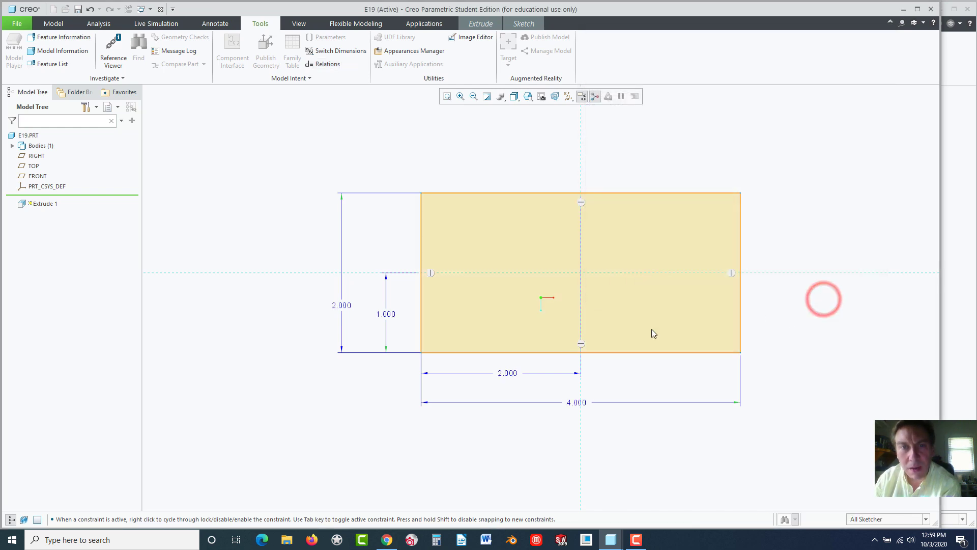
left_click(379, 392)
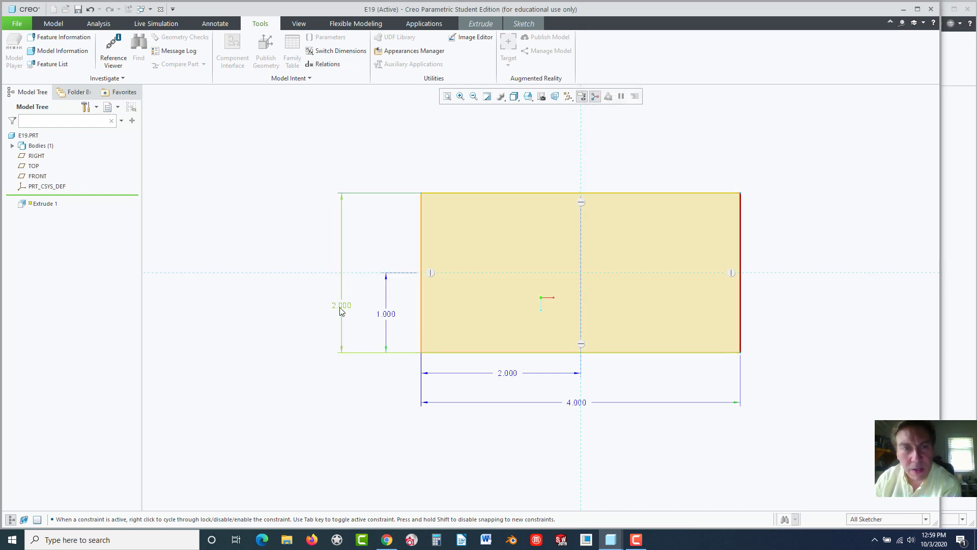
left_click_drag(344, 309, 338, 303)
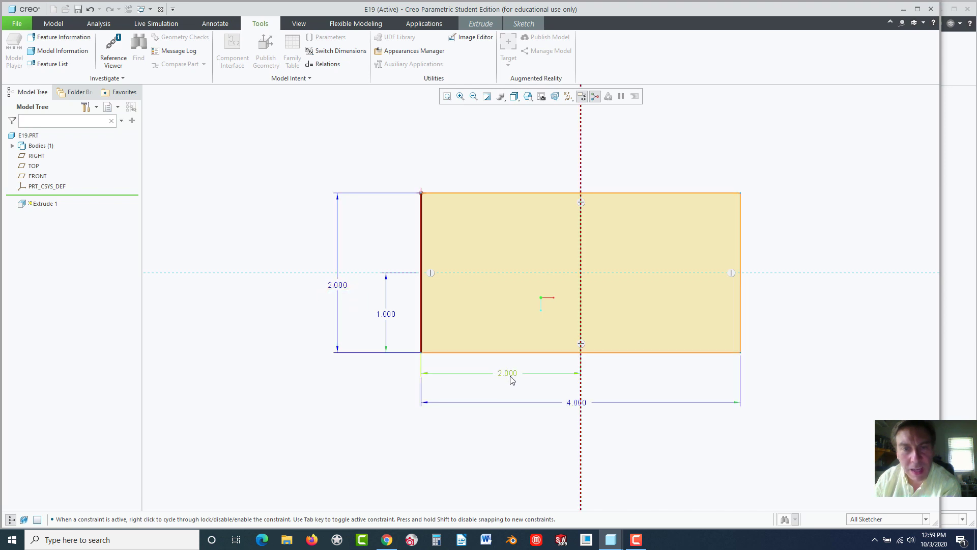
left_click(338, 286)
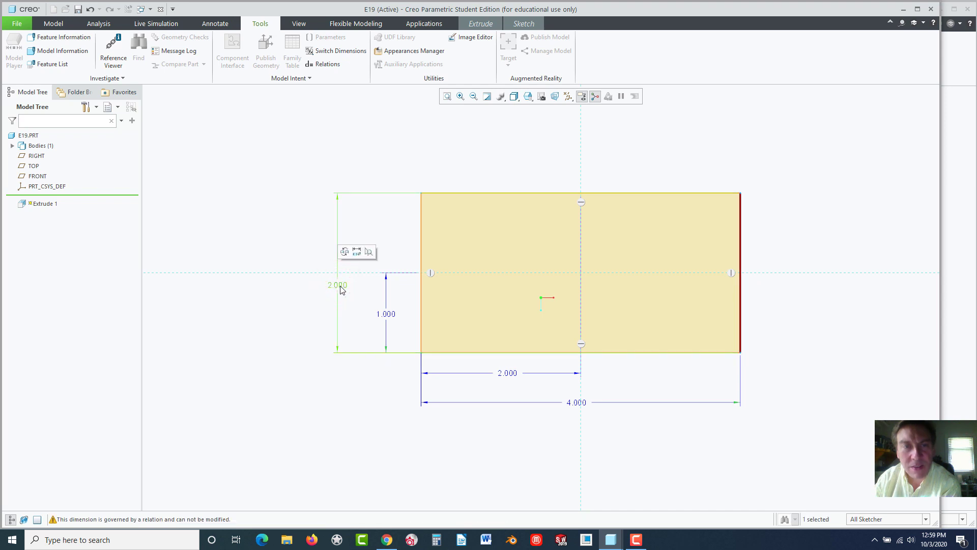
double_click(390, 316)
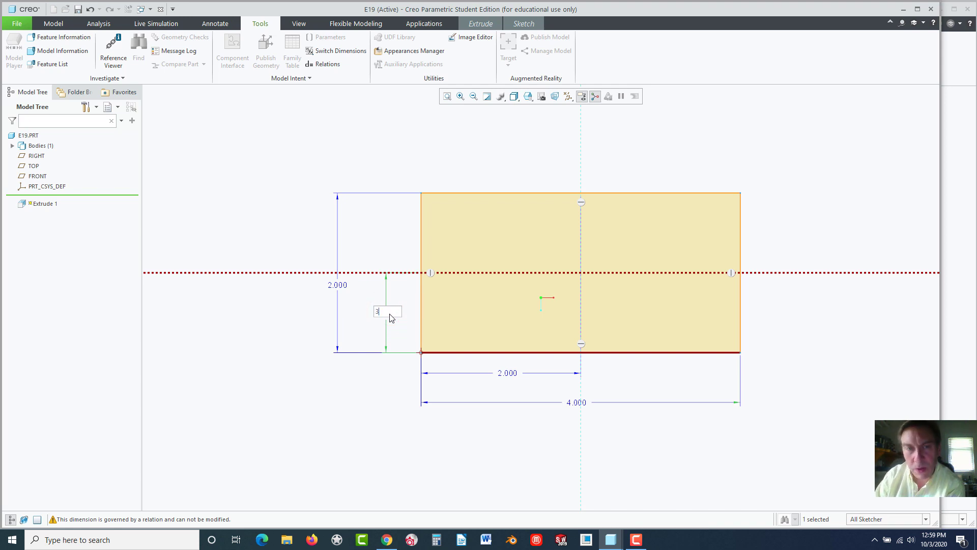
key("Return")
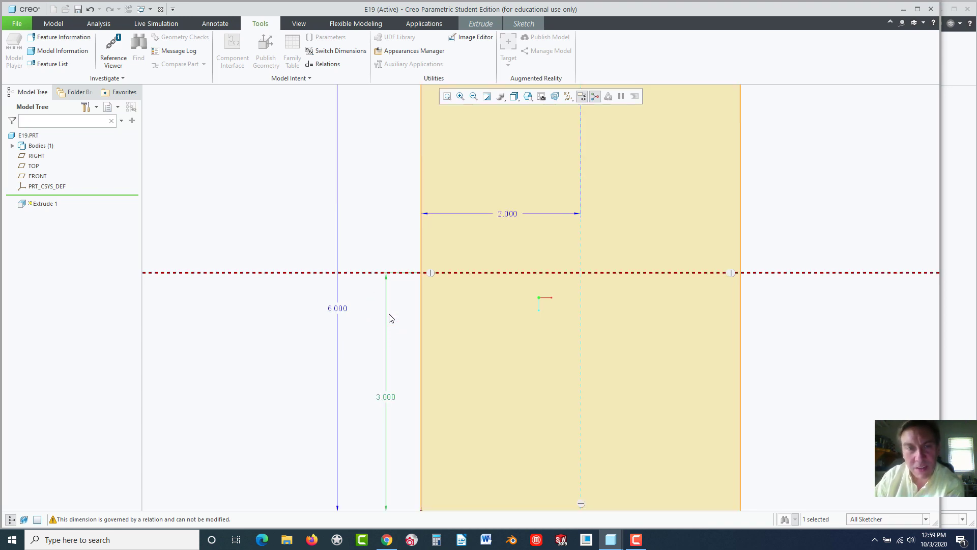
double_click(385, 398)
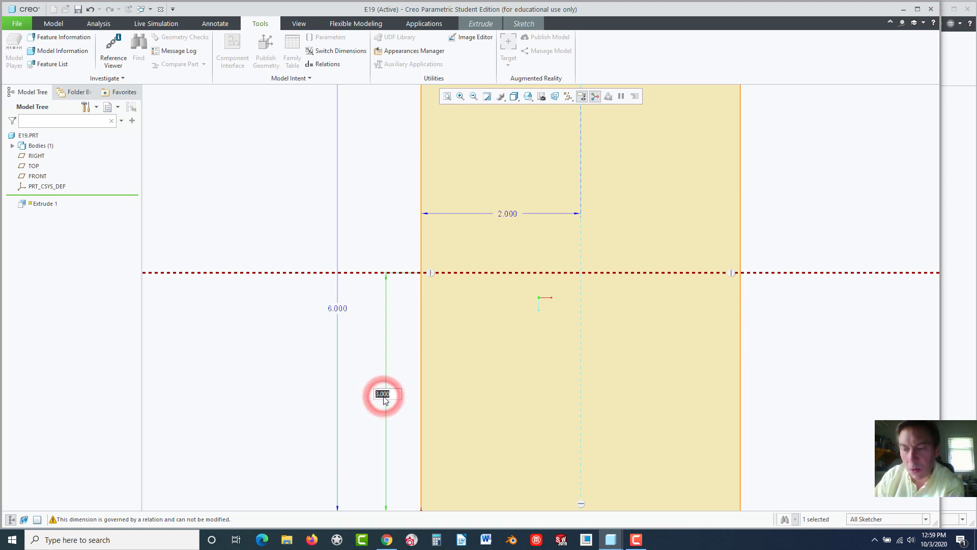
type("2")
key("Return")
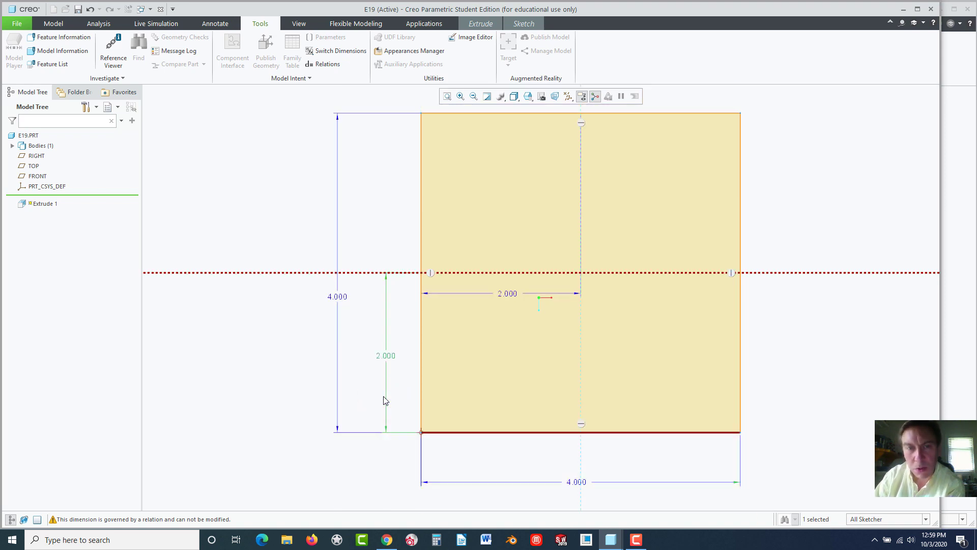
double_click(387, 355)
type("1")
key("Return")
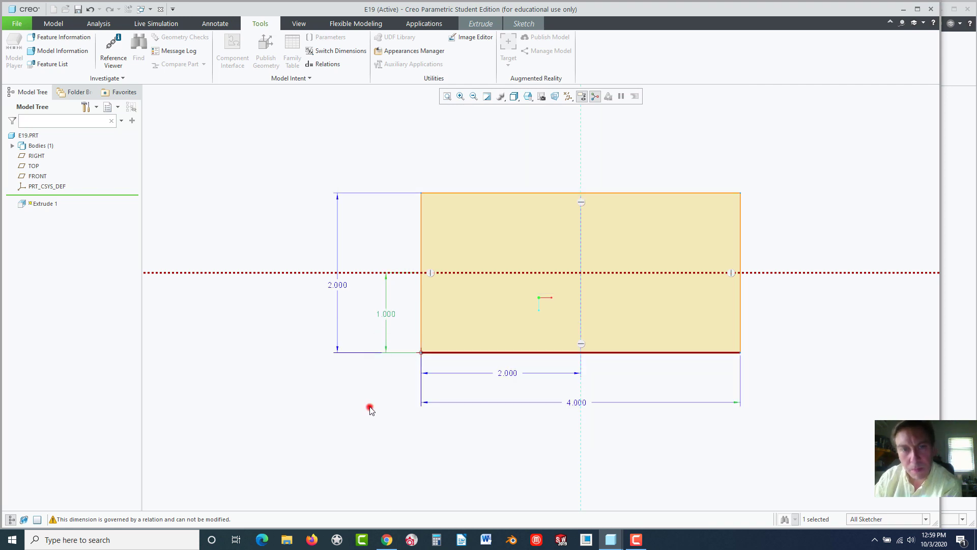
left_click(370, 410)
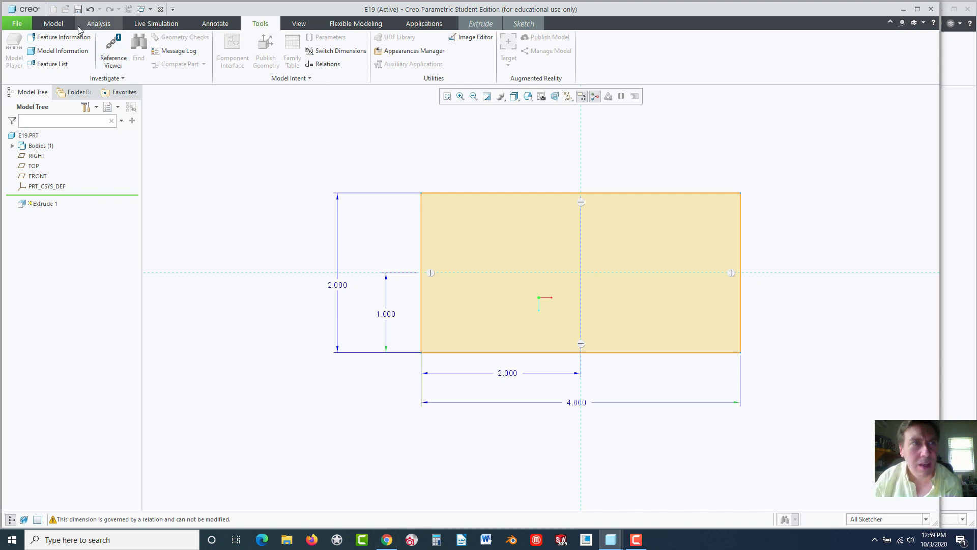
Exit the sketch and extrude the rectangle as a solid block 1.5 deep
left_click(522, 25)
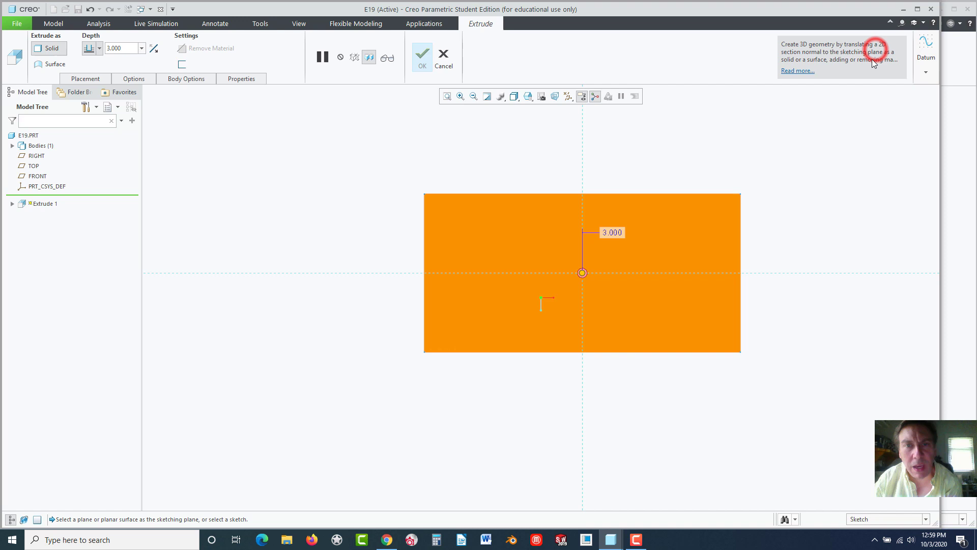
key("ctrl+d")
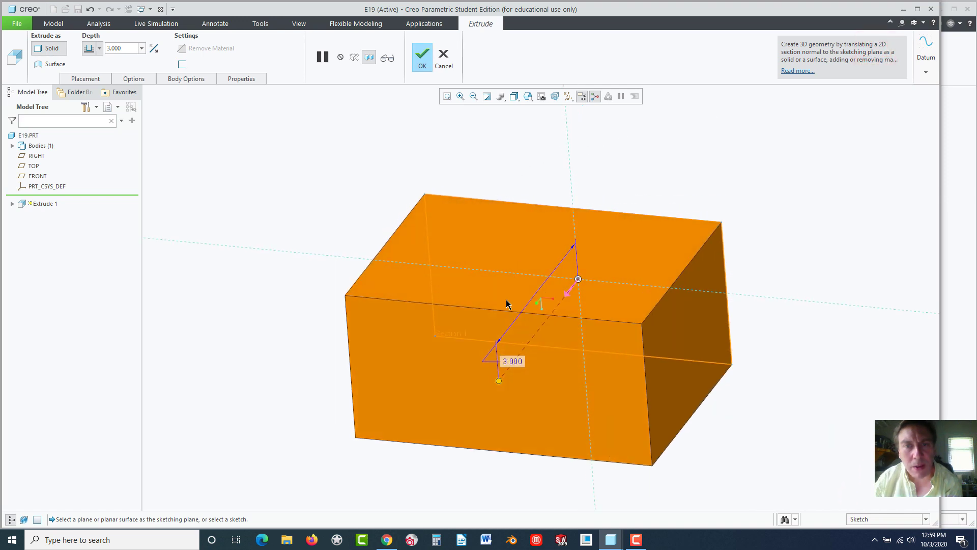
double_click(514, 360)
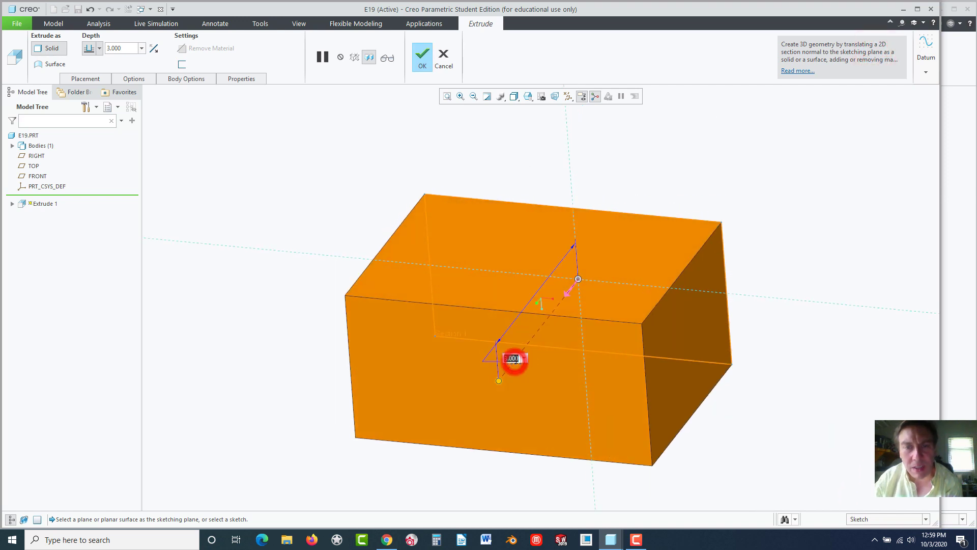
type("1.5")
key("Return")
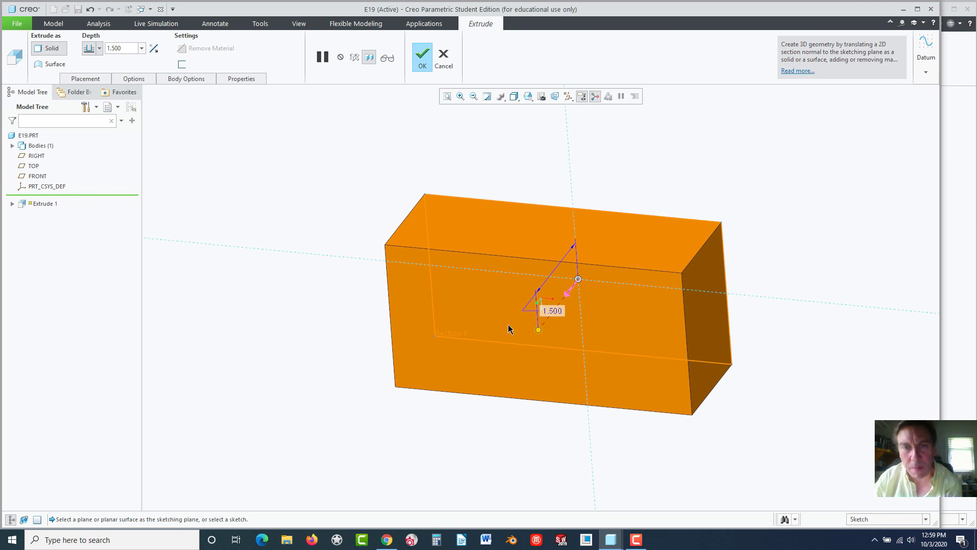
left_click(428, 64)
left_click(351, 107)
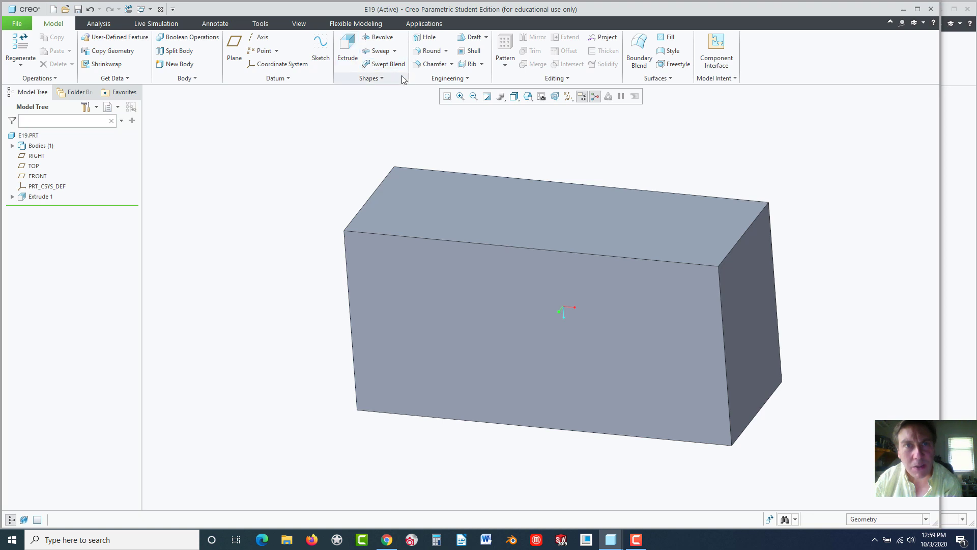
Round the block's four corner edges with a 0.5 radius as Round 1
left_click(421, 51)
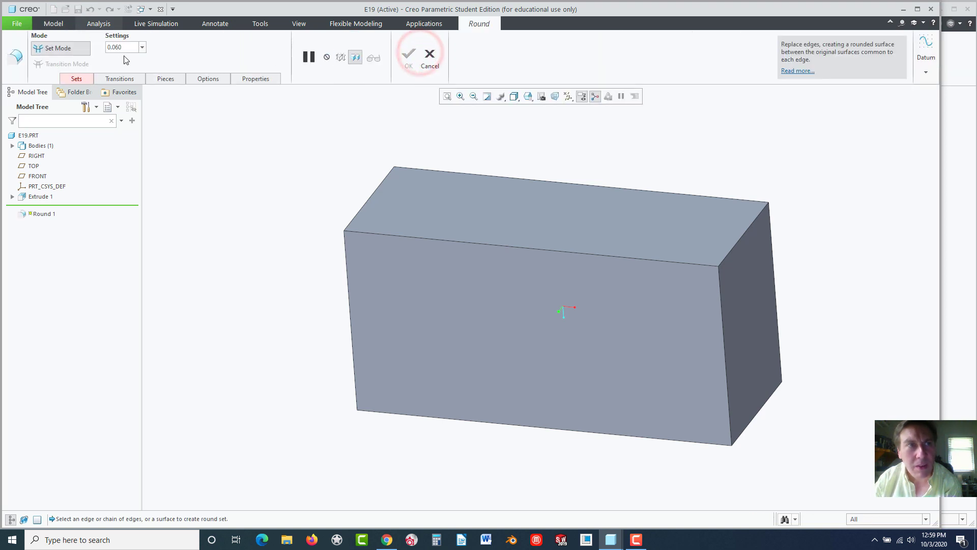
left_click(126, 48)
key("BackSpace")
type(".5")
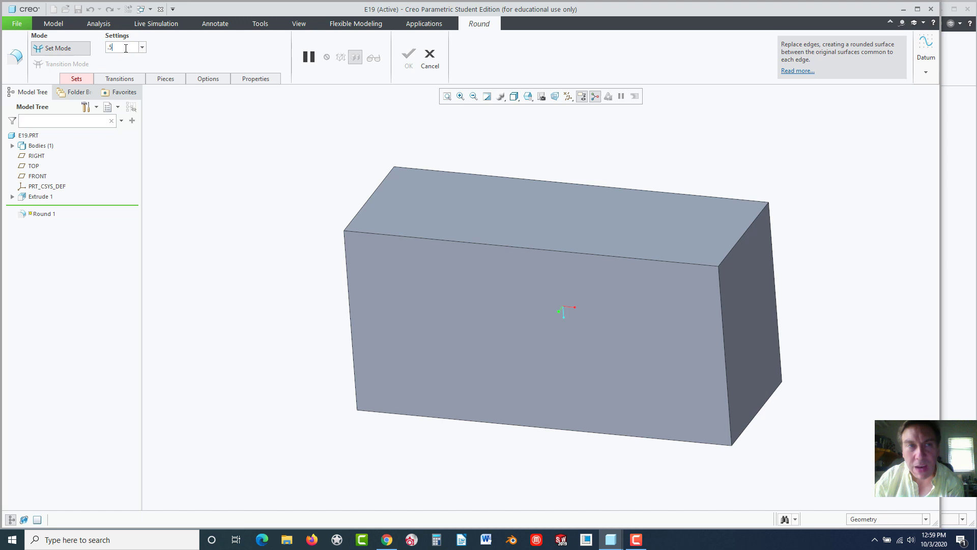
left_click(365, 207)
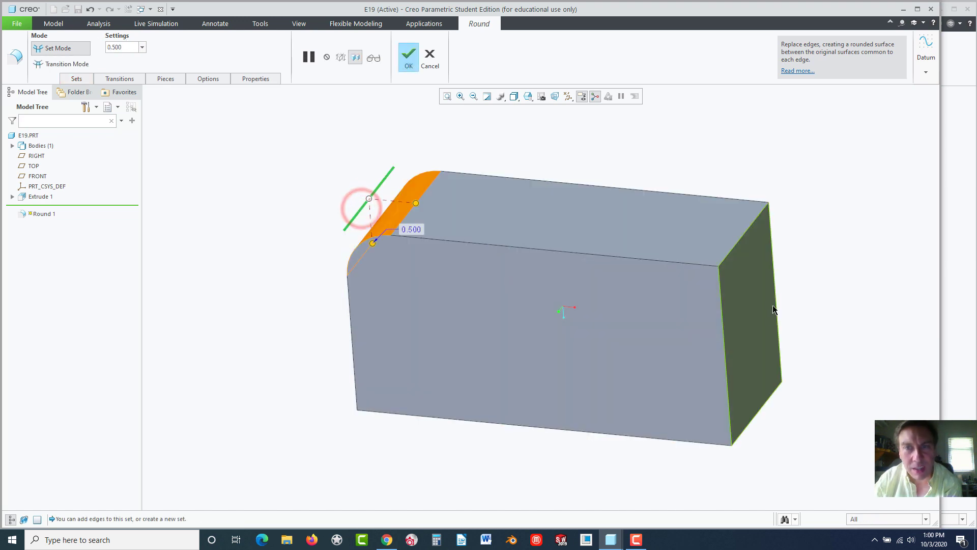
left_click(740, 242, "ctrl")
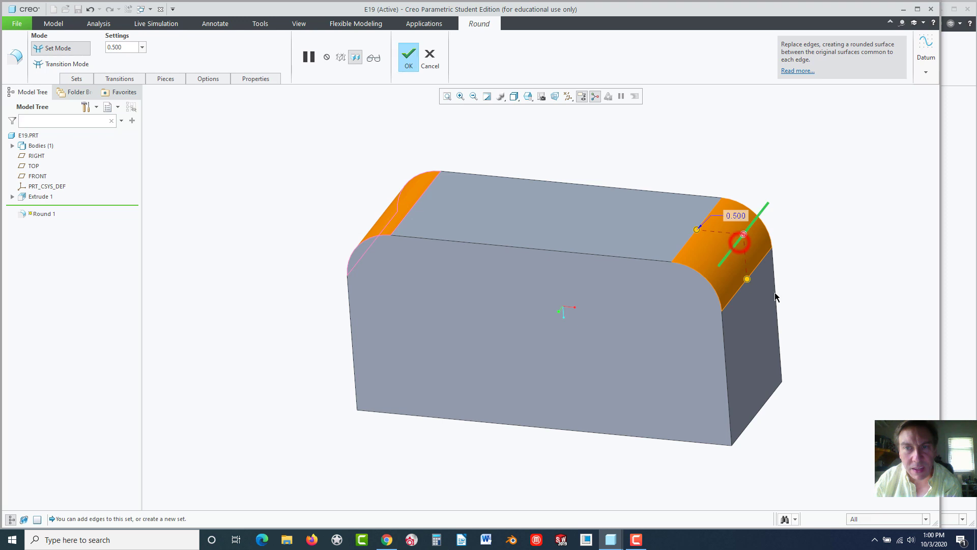
left_click(759, 410, "ctrl")
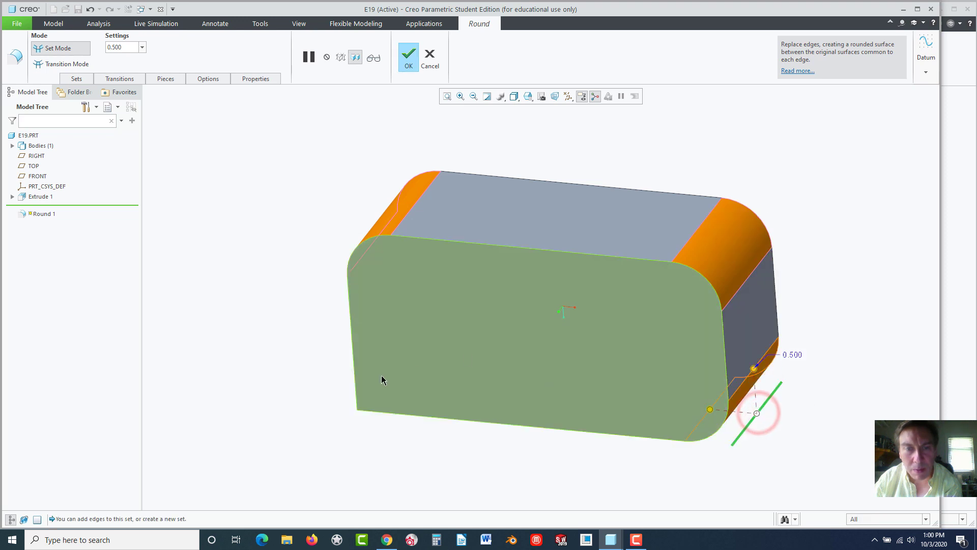
middle_click_drag(347, 413, 408, 179)
left_click(392, 360, "ctrl")
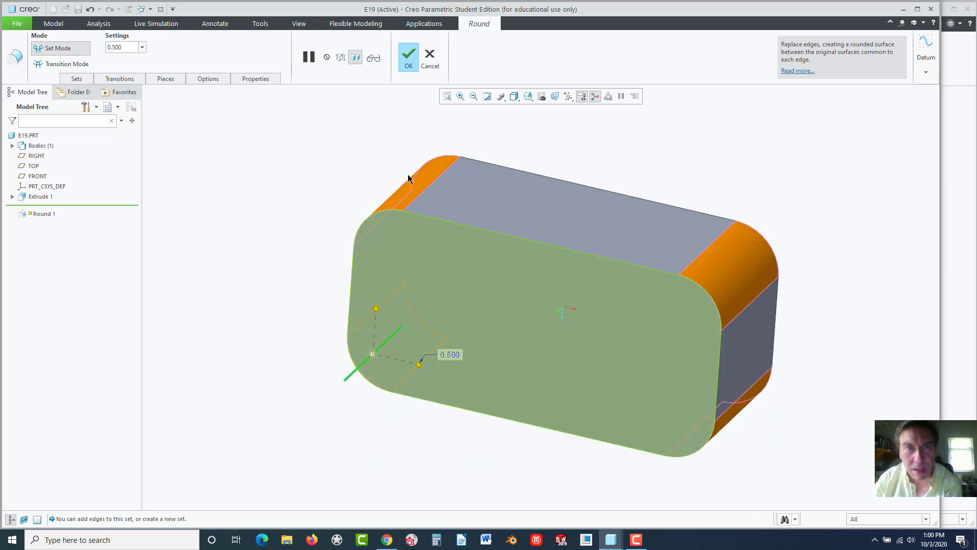
left_click(408, 57)
Start a new extrusion sketched on the block's front face
left_click(275, 212)
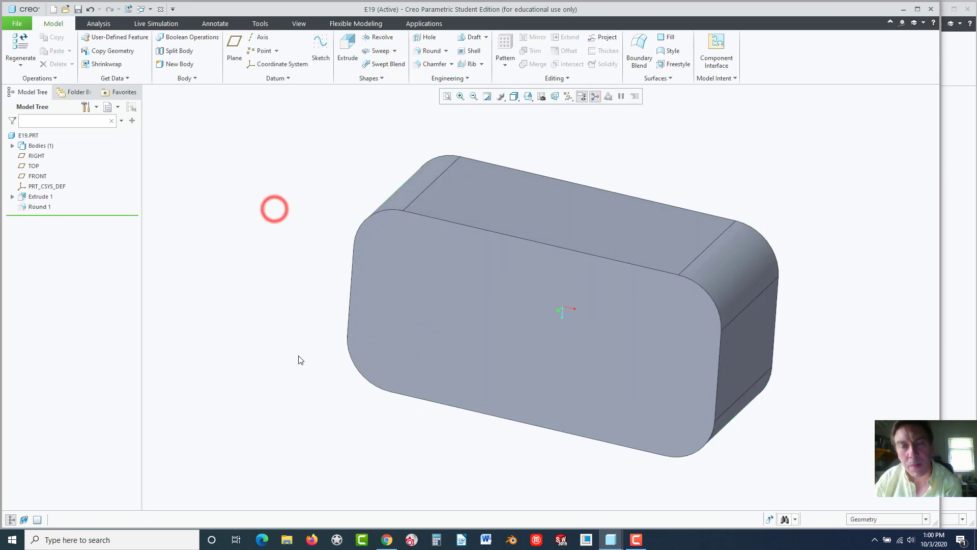
middle_click_drag(327, 419, 362, 337)
left_click(412, 341)
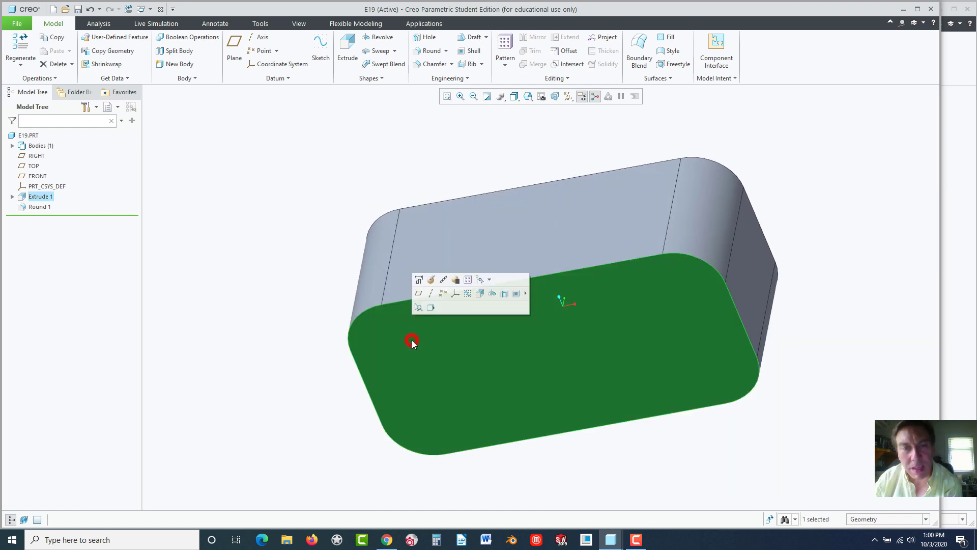
left_click(479, 293)
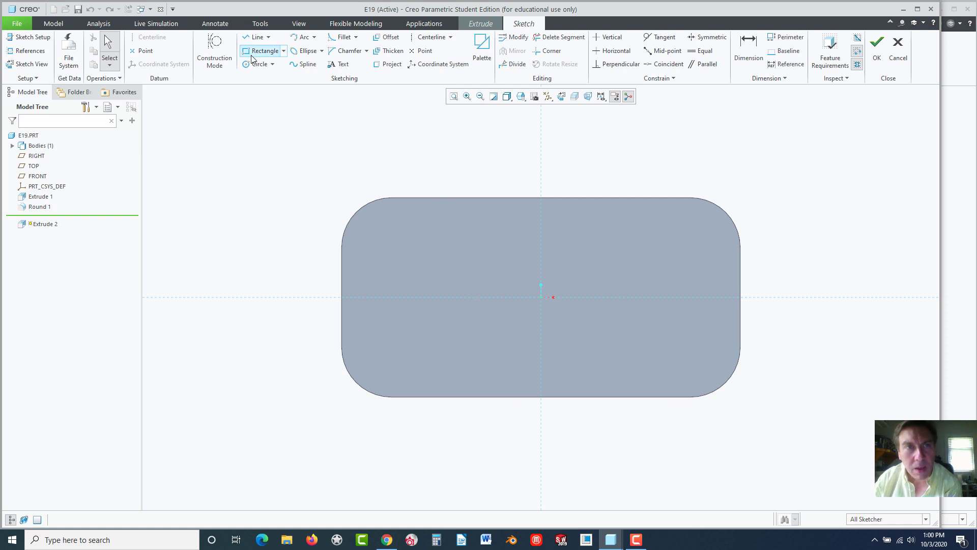
Sketch a 0.25-diameter circle on the top-left corner and finish the sketch
left_click(256, 65)
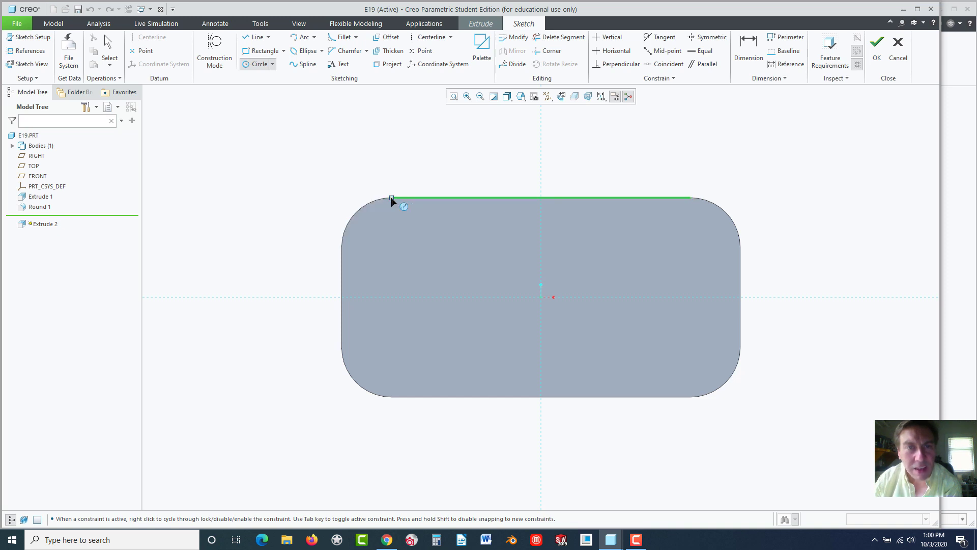
left_click(392, 198)
left_click(403, 195)
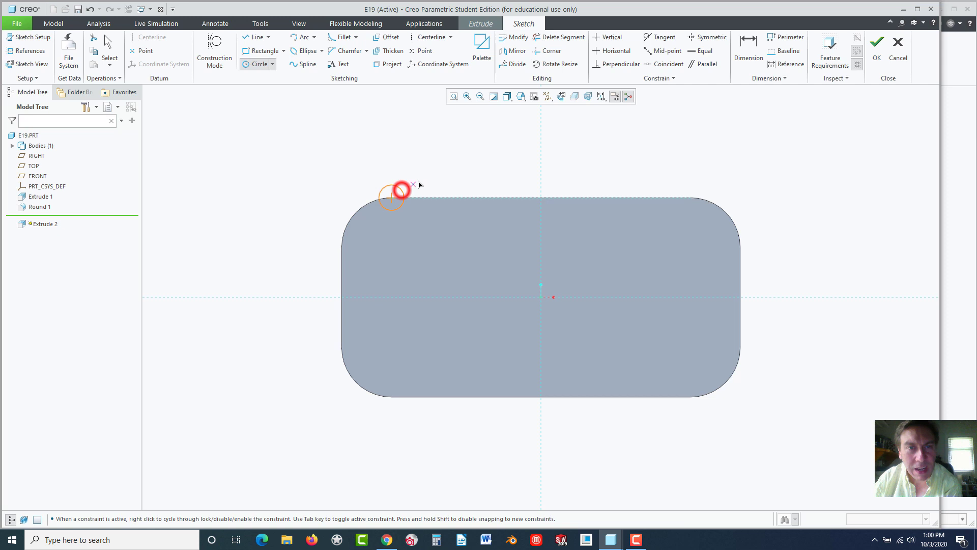
middle_click(421, 181)
double_click(364, 186)
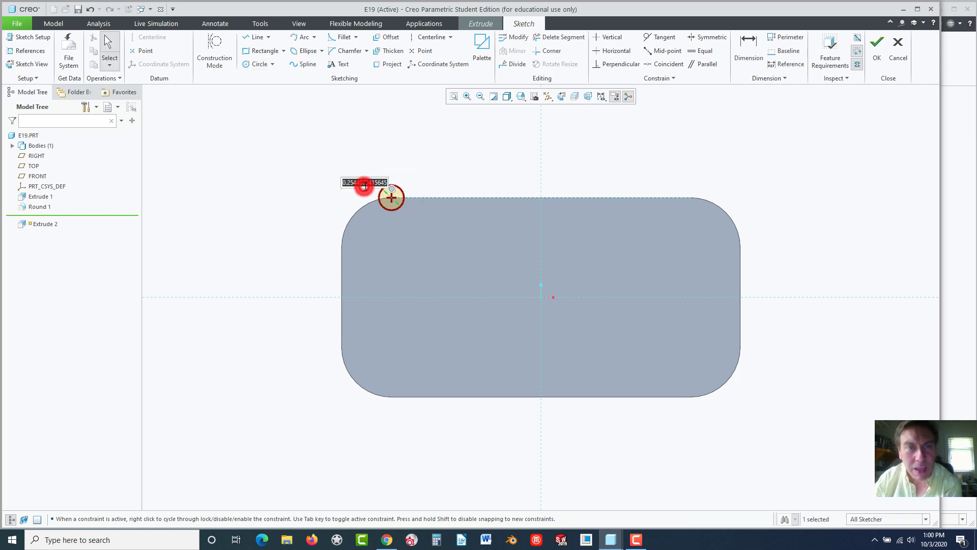
type("0.25")
key("Return")
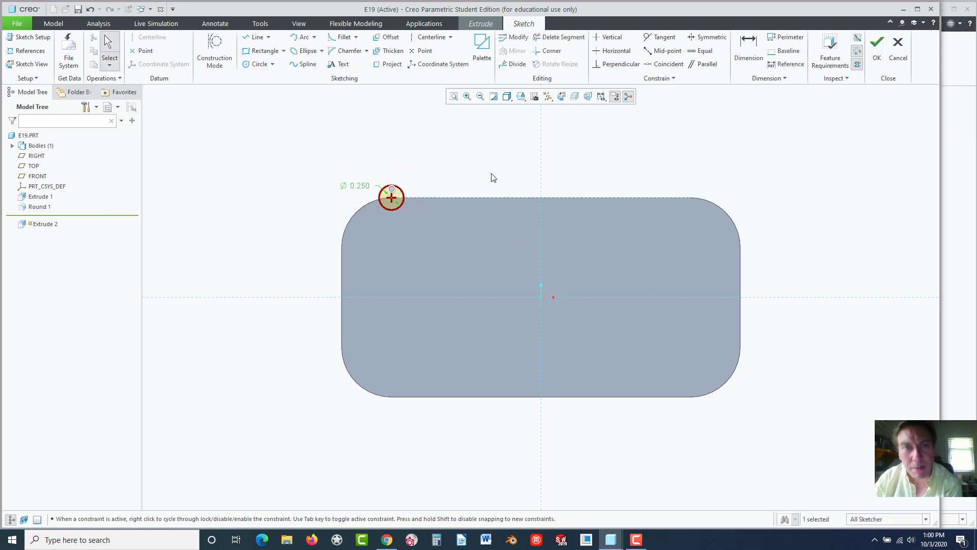
mouse_move(490, 176)
middle_mouse_down()
mouse_move(459, 190)
mouse_move(429, 275)
mouse_move(509, 240)
middle_mouse_up()
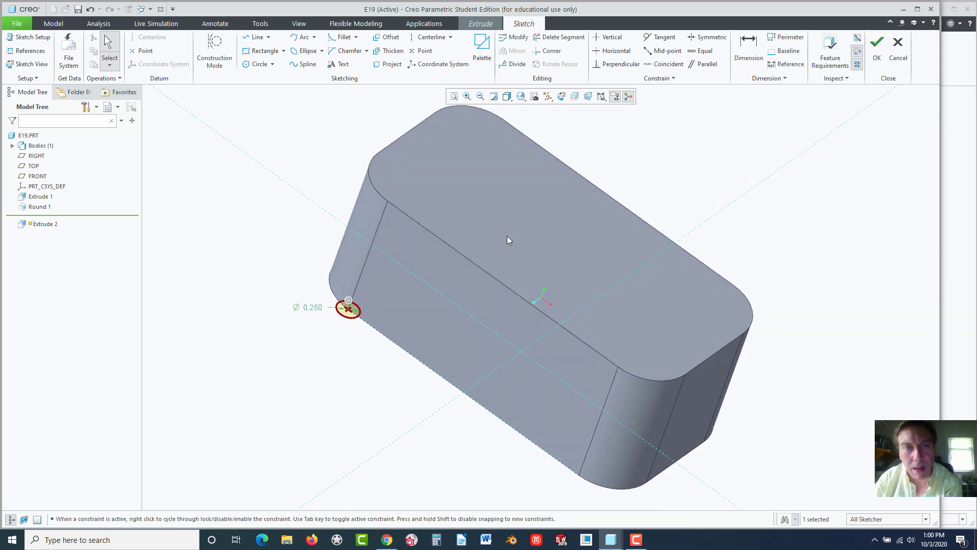
left_click(877, 50)
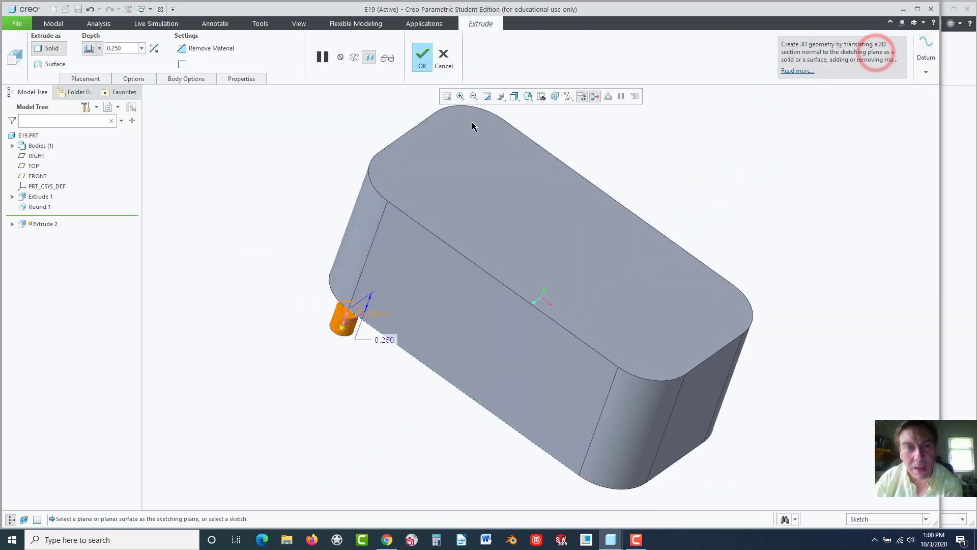
Set the rib cylinder's depth to 1.55 and add a 1.0 taper to the extrusion
left_click(345, 325)
left_click(422, 247)
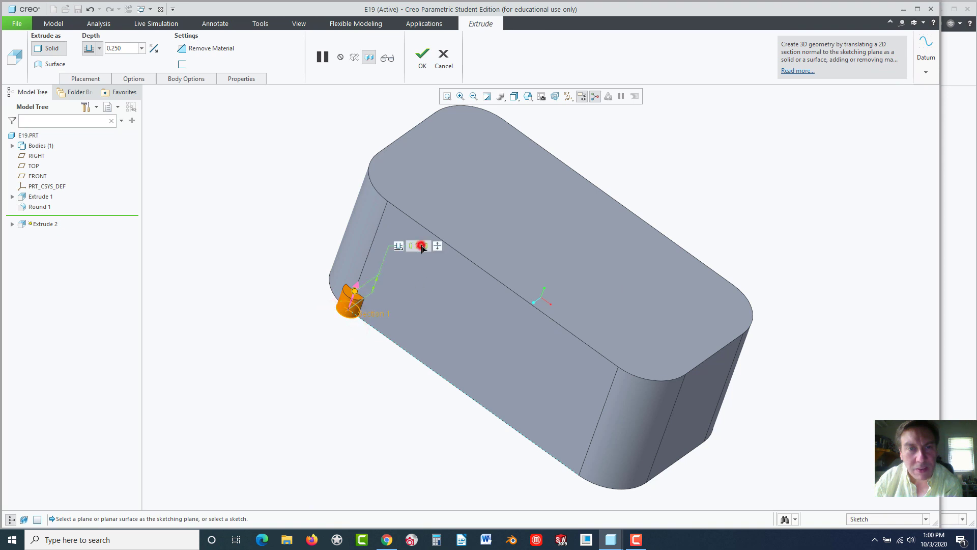
left_click(422, 246)
type("1.")
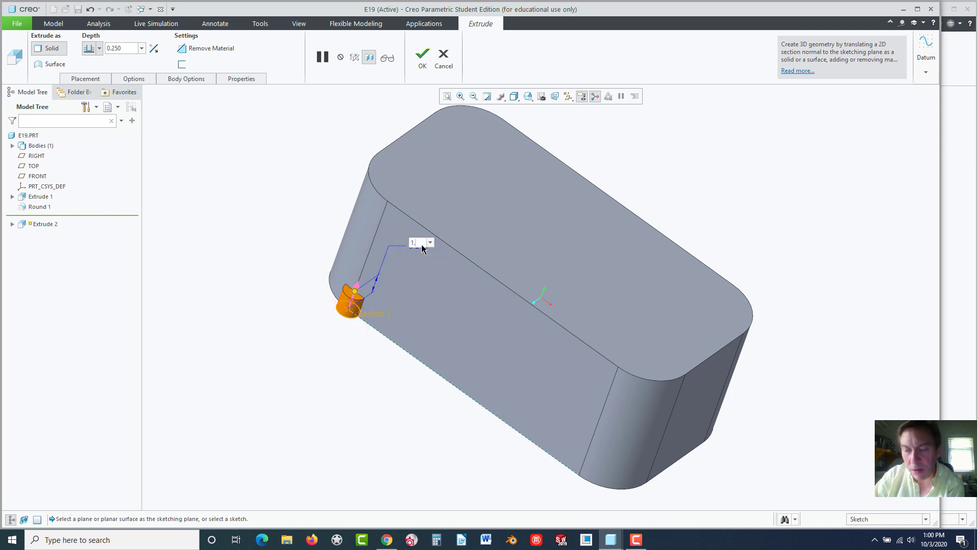
type("55")
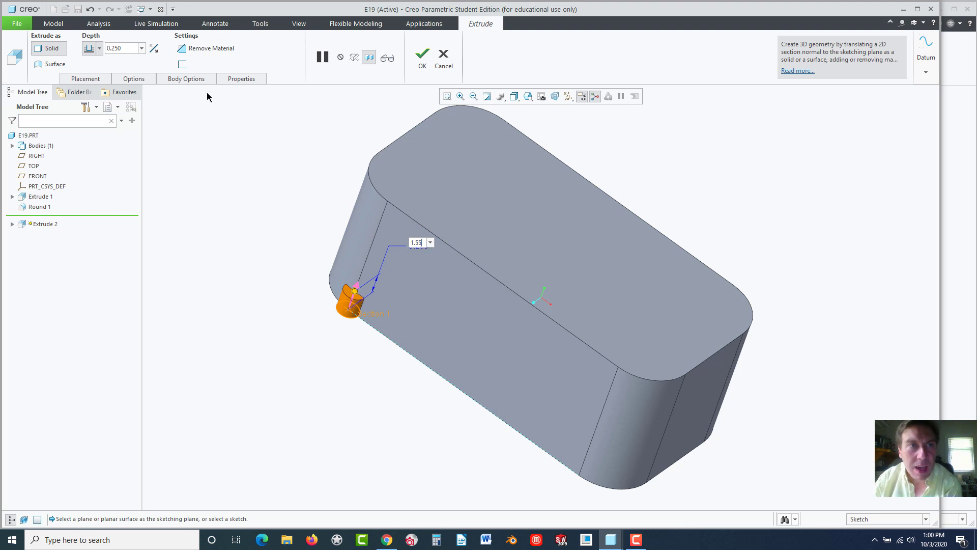
left_click(139, 79)
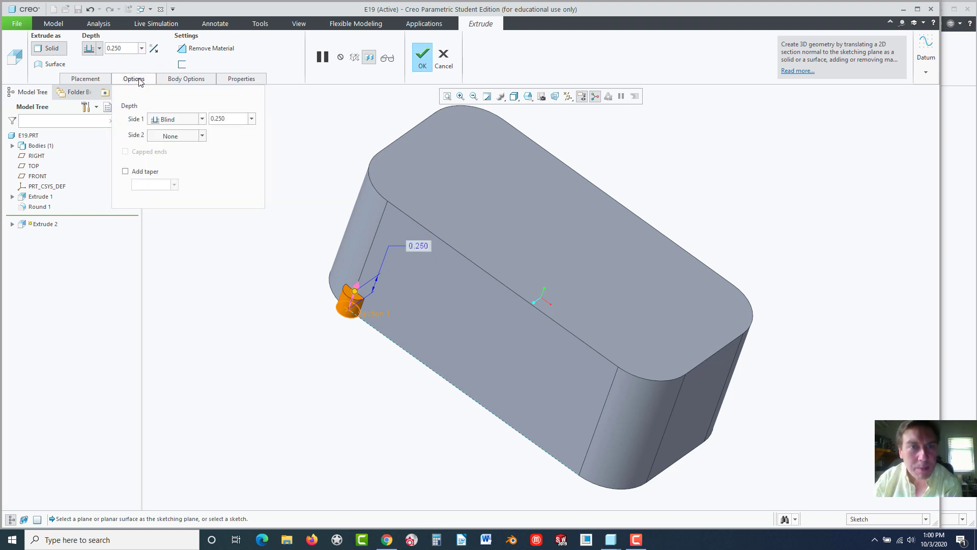
left_click(125, 172)
double_click(145, 184)
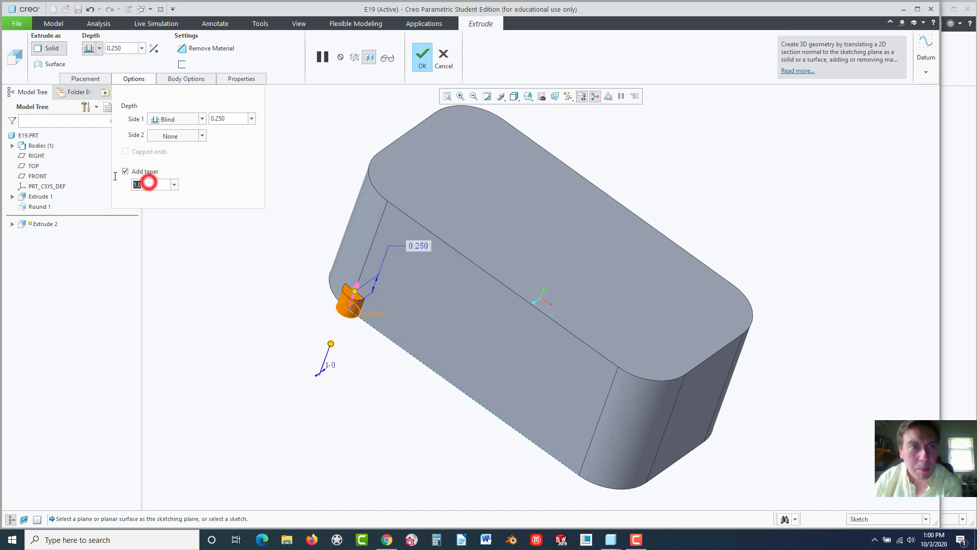
type("-")
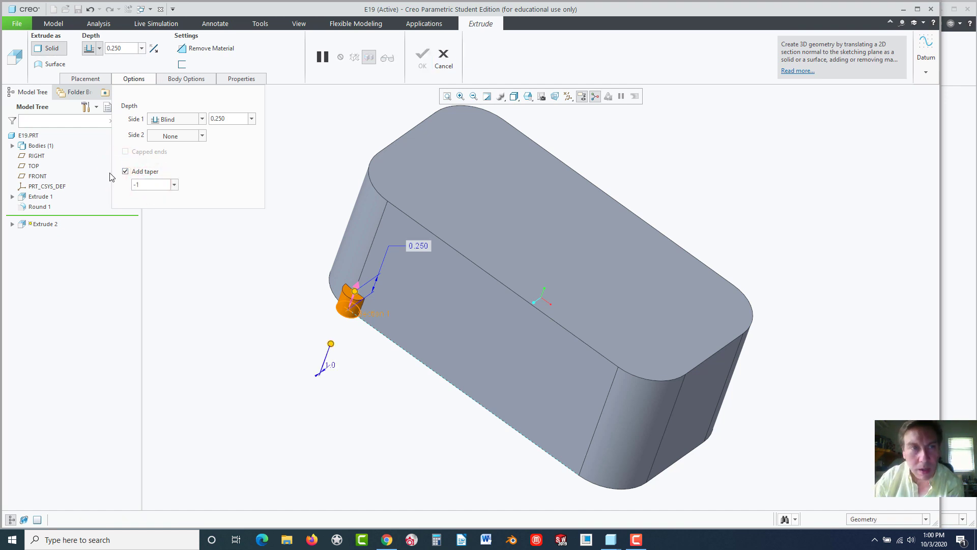
type("1")
key("Return")
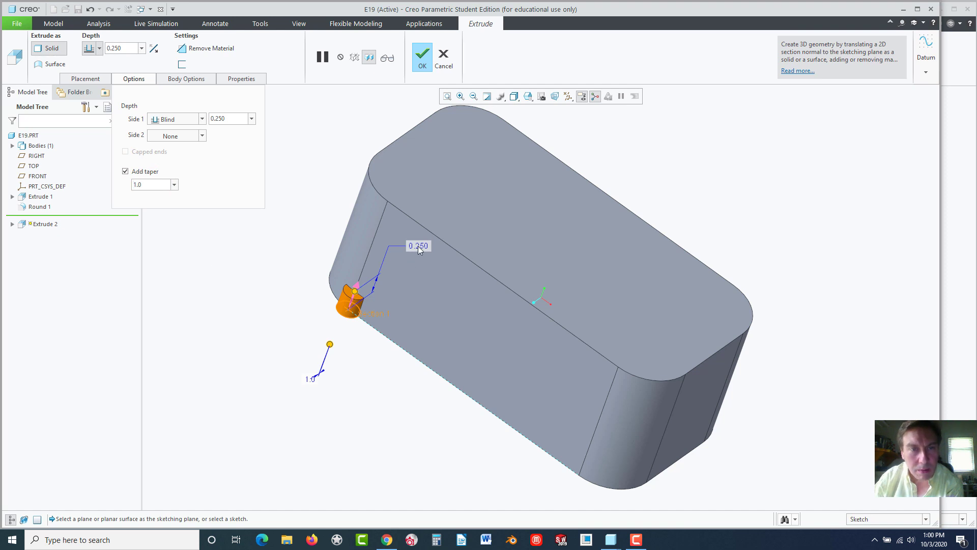
Confirm the 1.550 depth and complete the tapered cylindrical rib extrusion
double_click(127, 48)
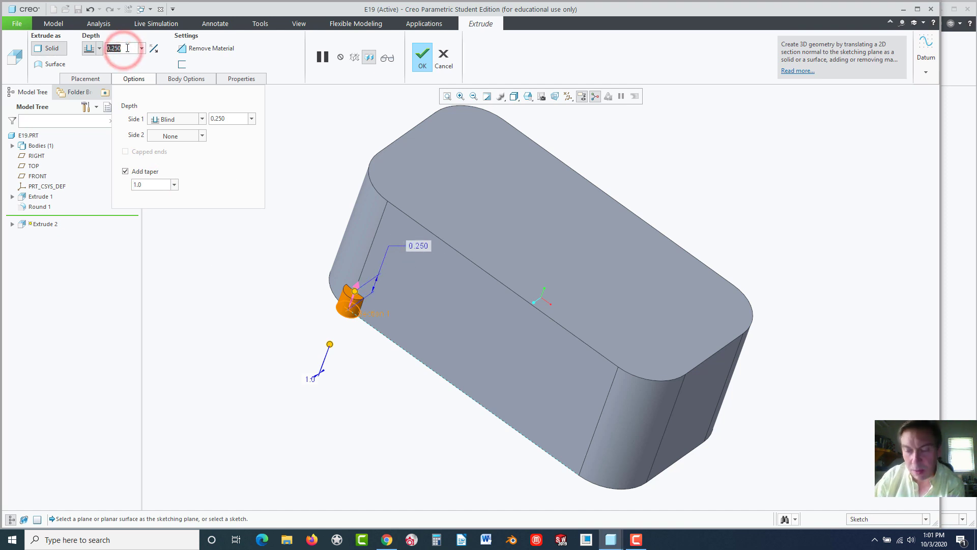
type("1")
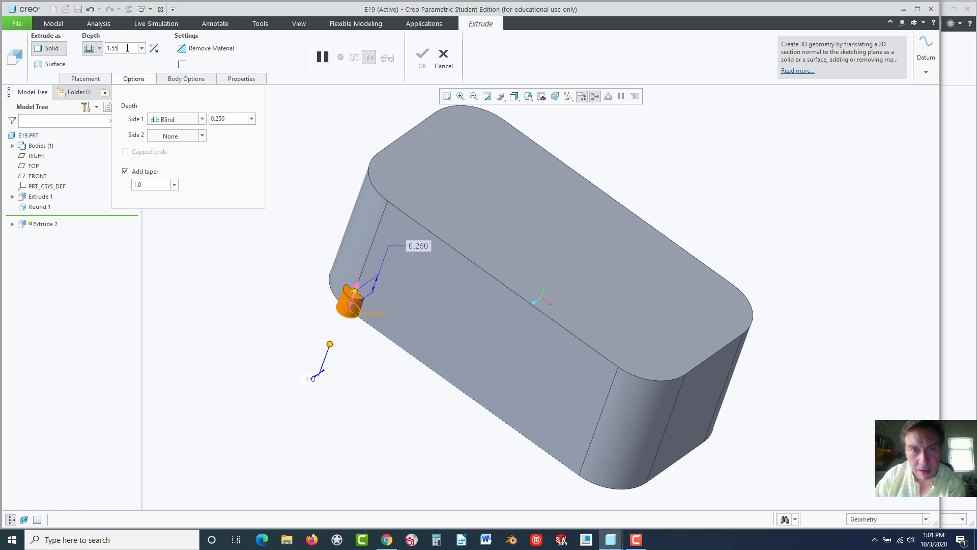
type(".55")
key("Return")
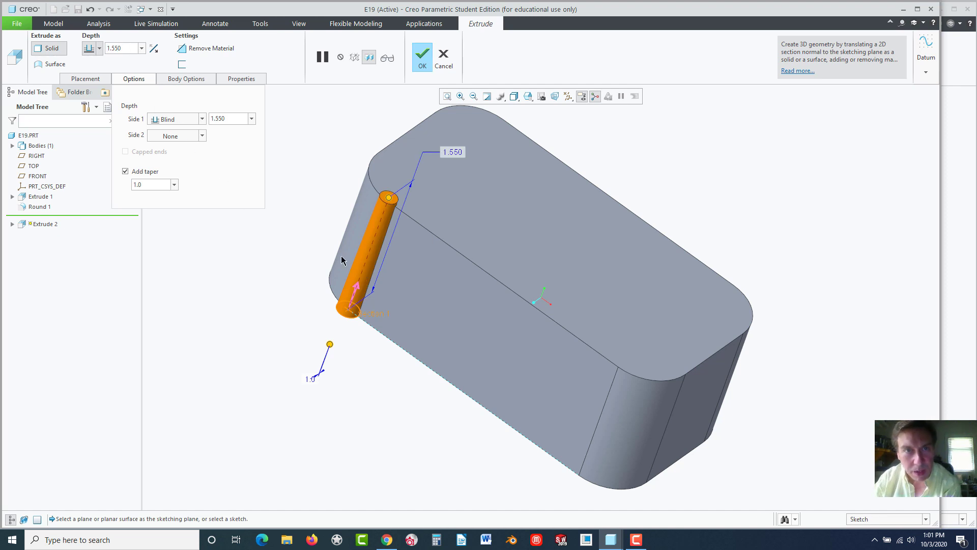
left_click(423, 65)
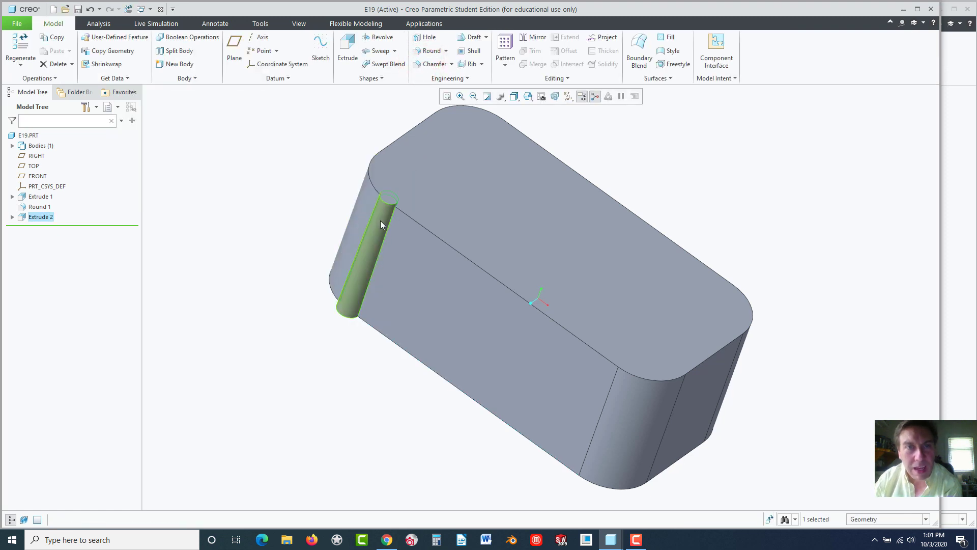
Pattern the rib along the block's bottom edge: 16 members at 0.200 spacing
left_click(506, 45)
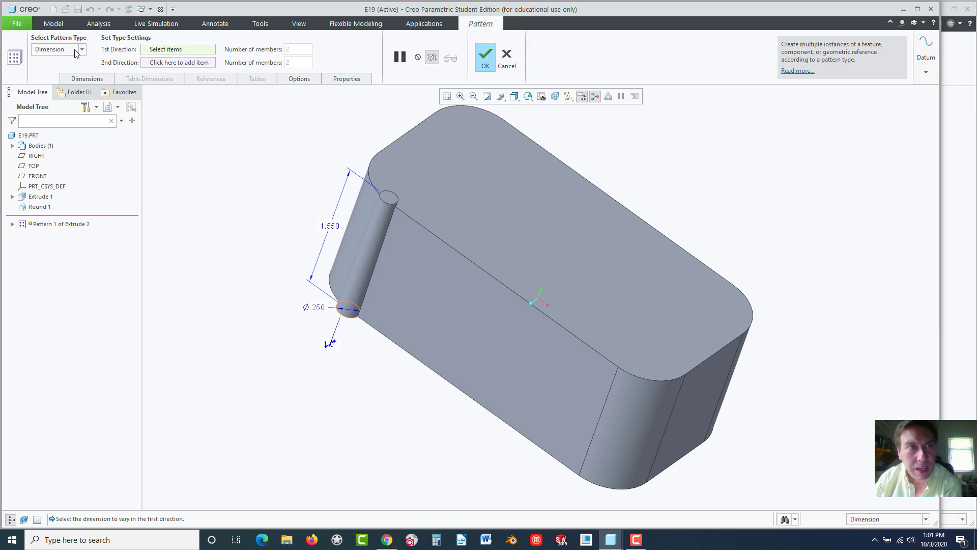
left_click(81, 49)
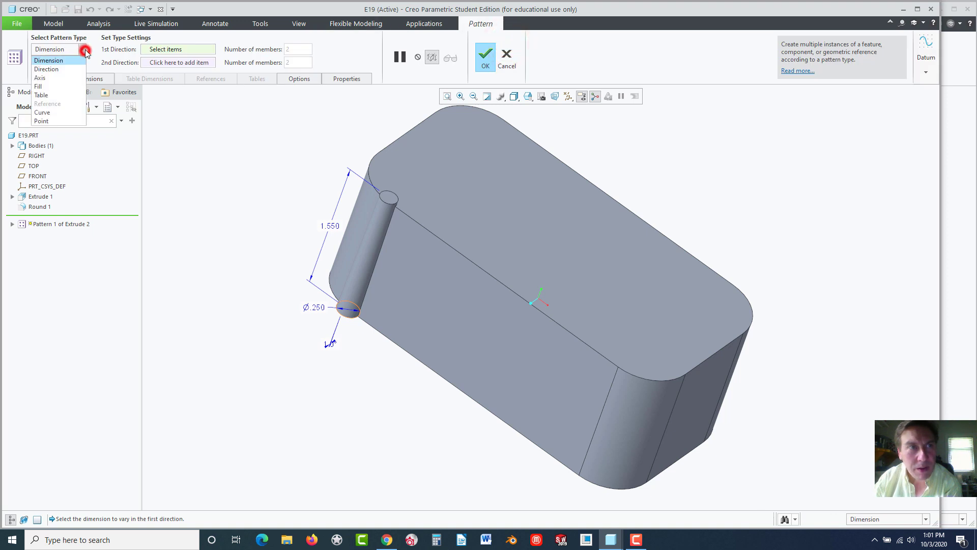
left_click(54, 69)
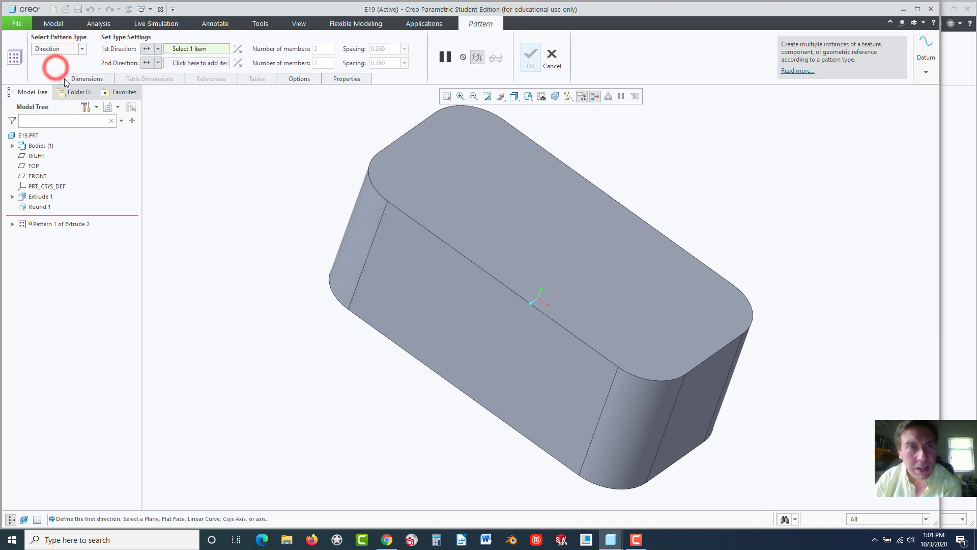
left_click(413, 357)
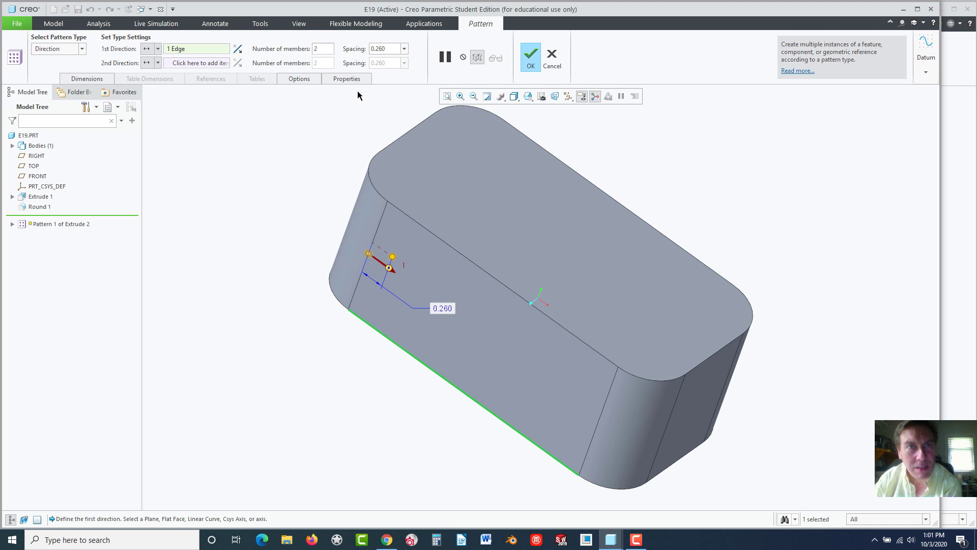
double_click(390, 51)
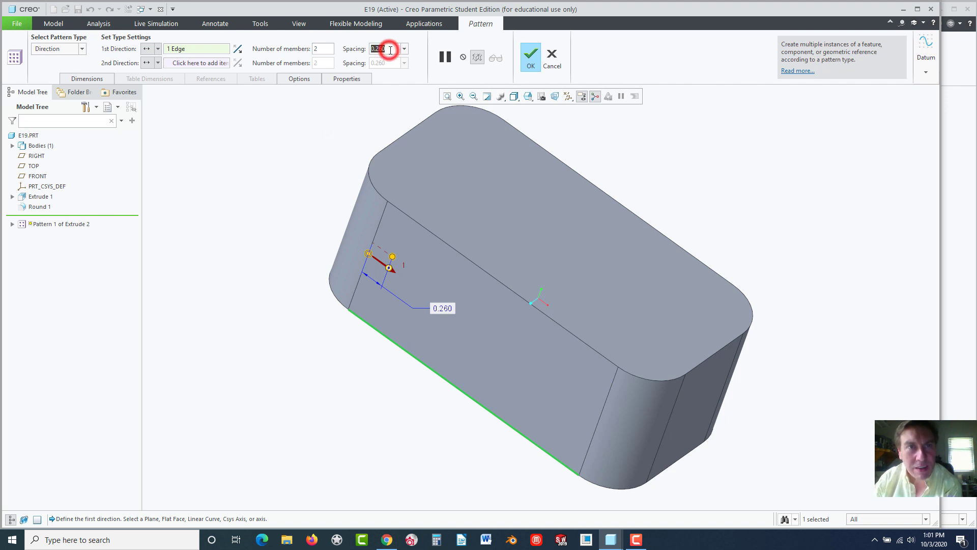
type(".2")
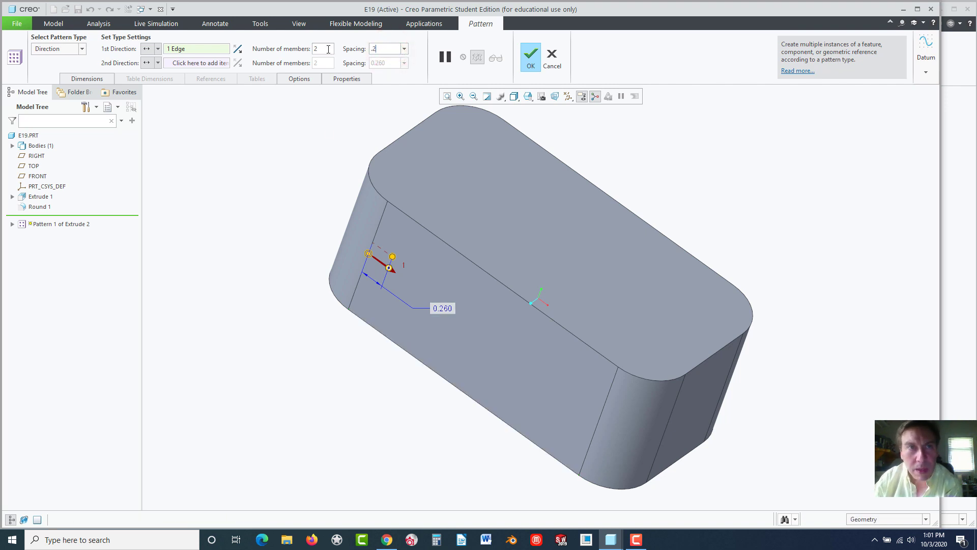
left_click(323, 50)
type("16")
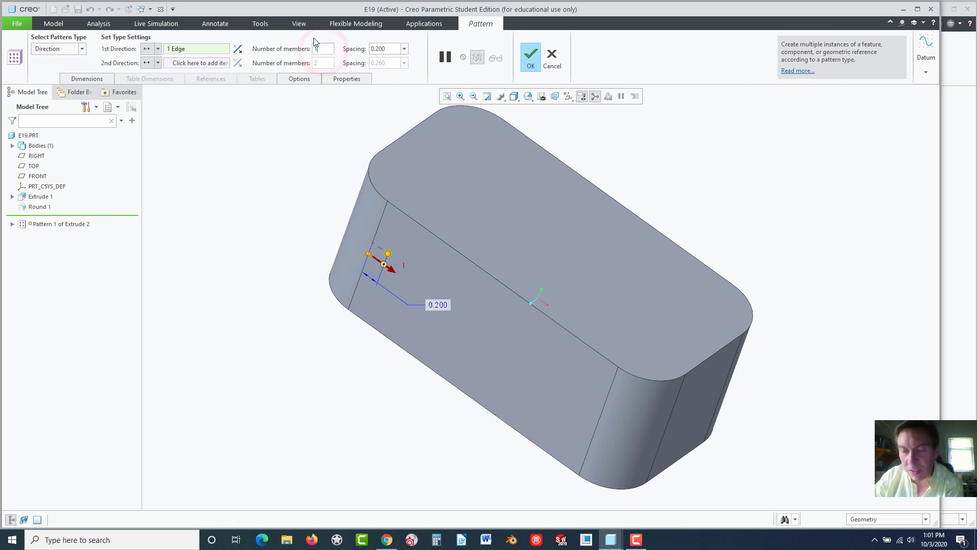
key("Return")
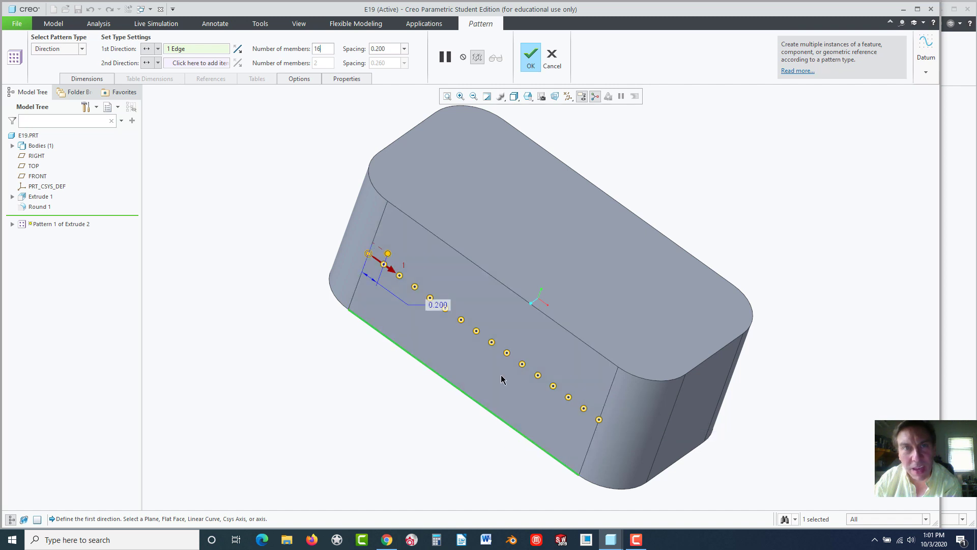
left_click(531, 59)
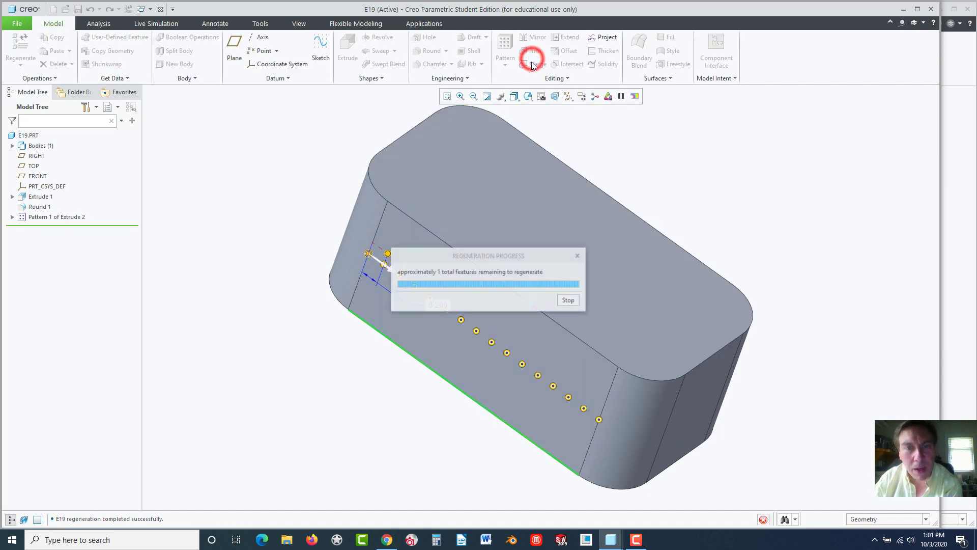
Orbit the model to inspect the rib row, then switch to the exercise PDF in Chrome
middle_click_drag(245, 320, 291, 373)
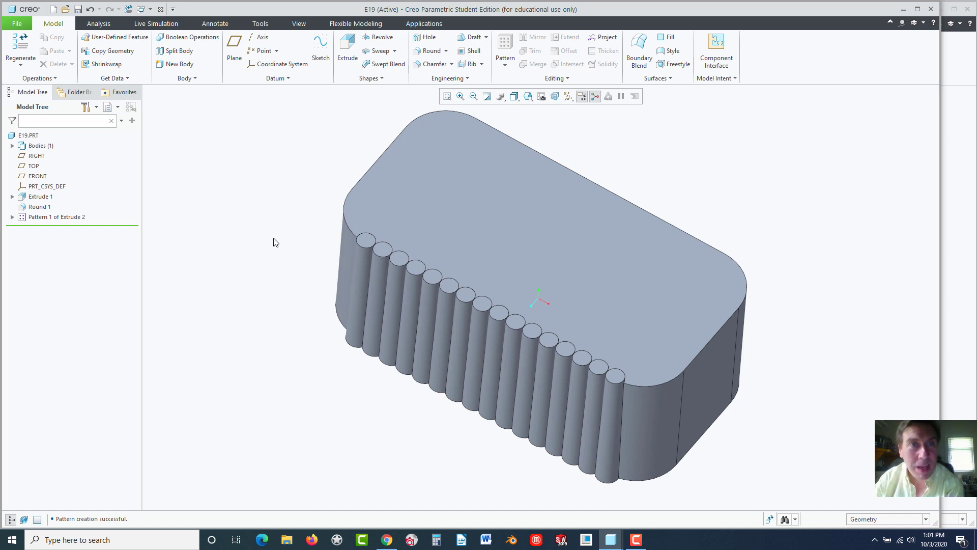
left_click(257, 153)
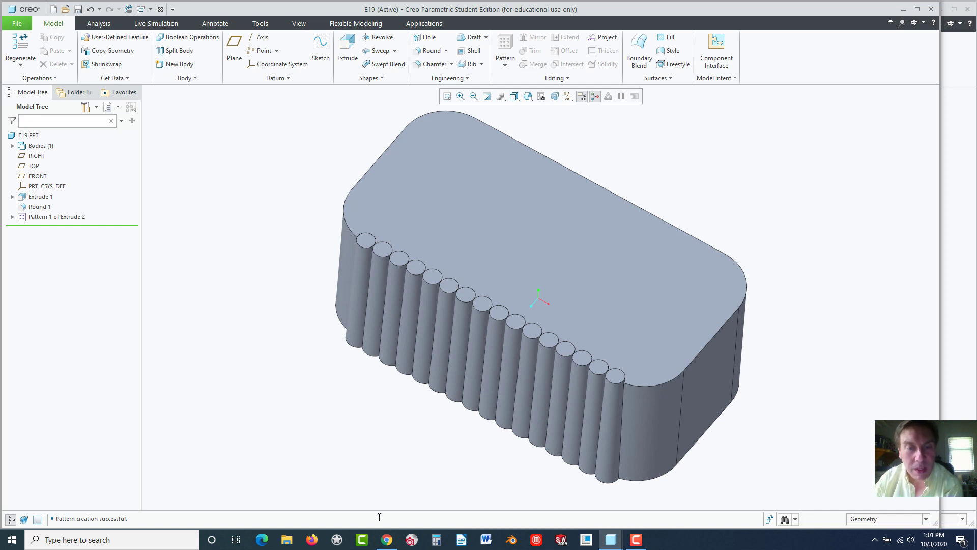
left_click(387, 540)
Scroll to page 74's rib-count FLOOR relation, then return to Creo
scroll(441, 399, "down", 10)
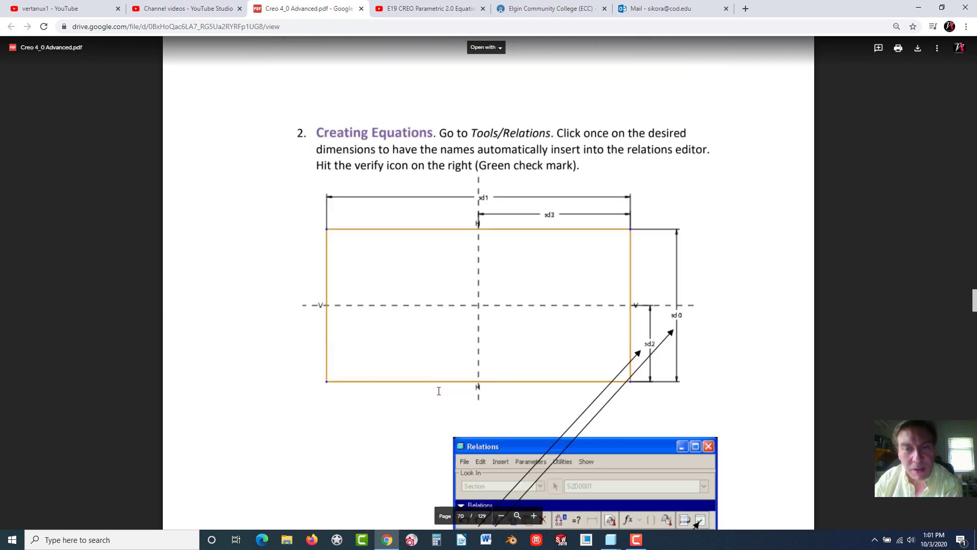
scroll(438, 391, "down", 20)
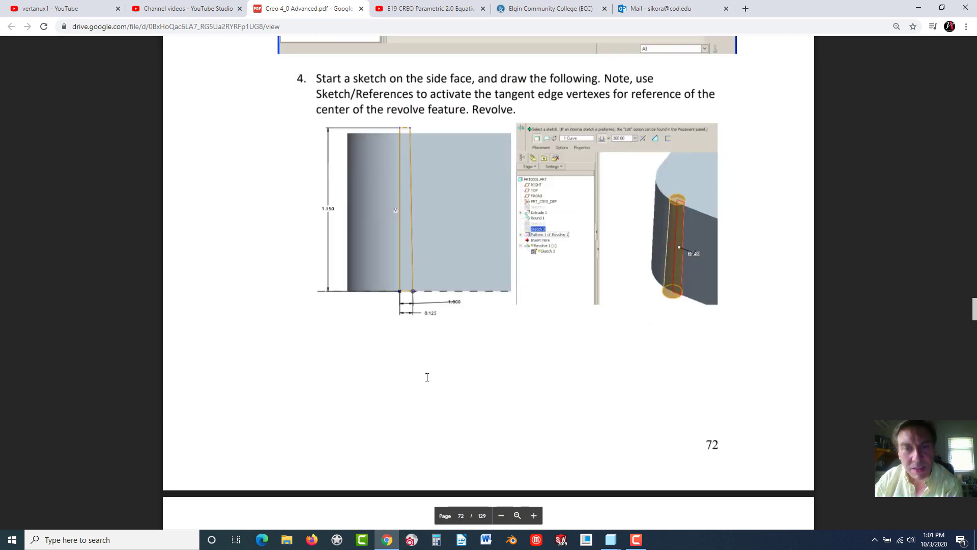
scroll(427, 377, "down", 18)
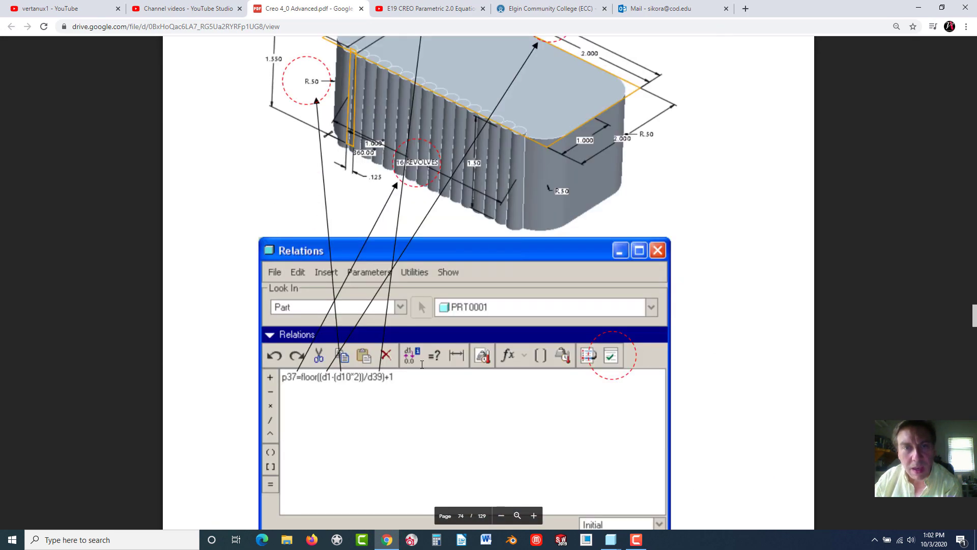
scroll(422, 365, "up", 3)
scroll(422, 363, "down", 8)
scroll(423, 361, "up", 3)
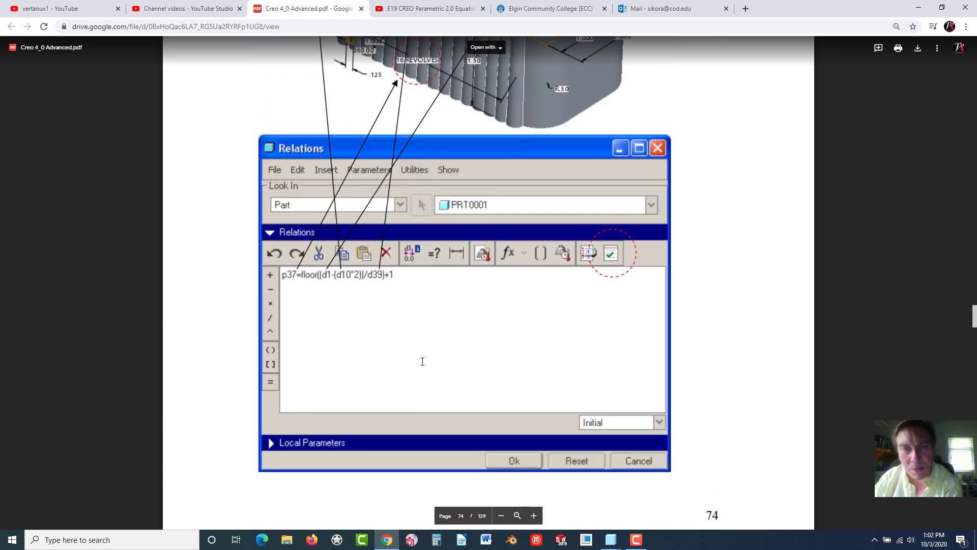
scroll(422, 362, "up", 4)
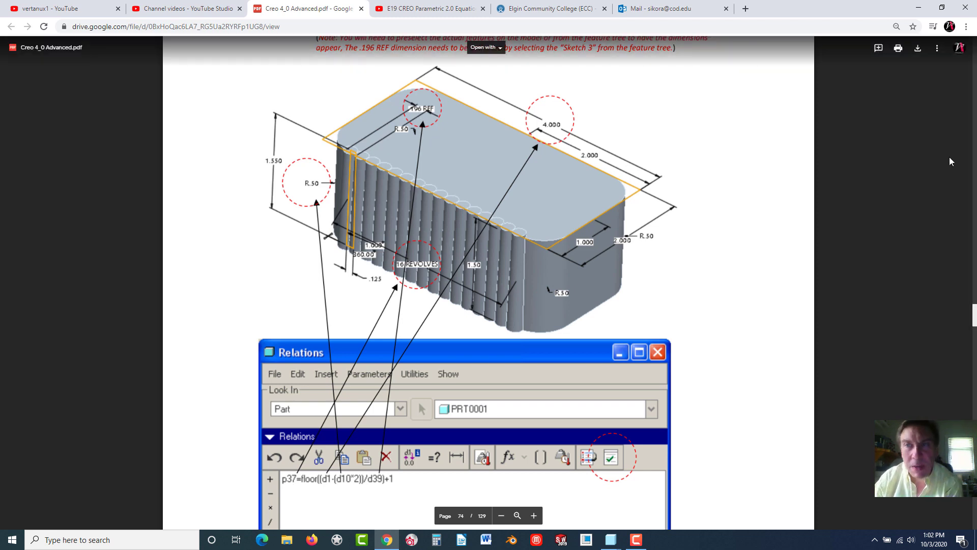
left_click(918, 8)
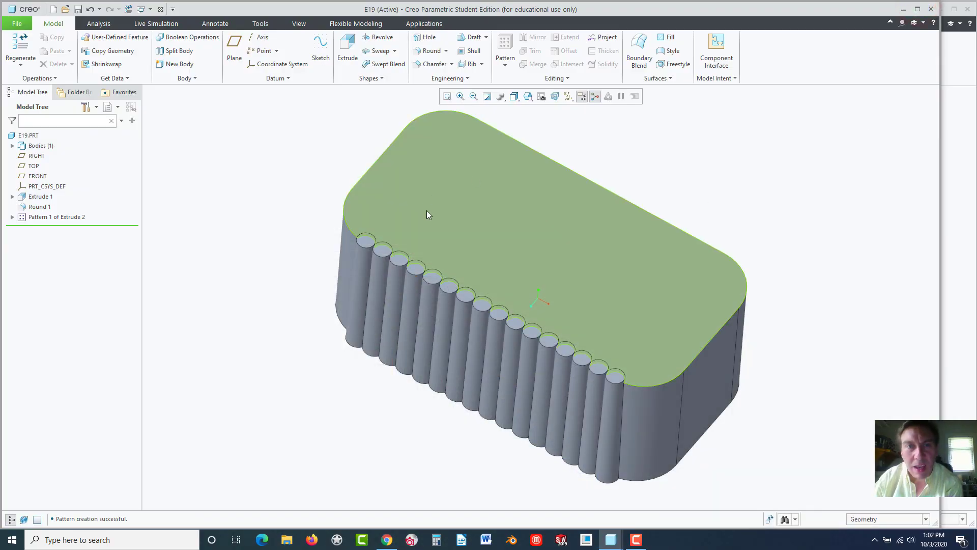
Start a sketch on the block's top face
left_click(412, 222)
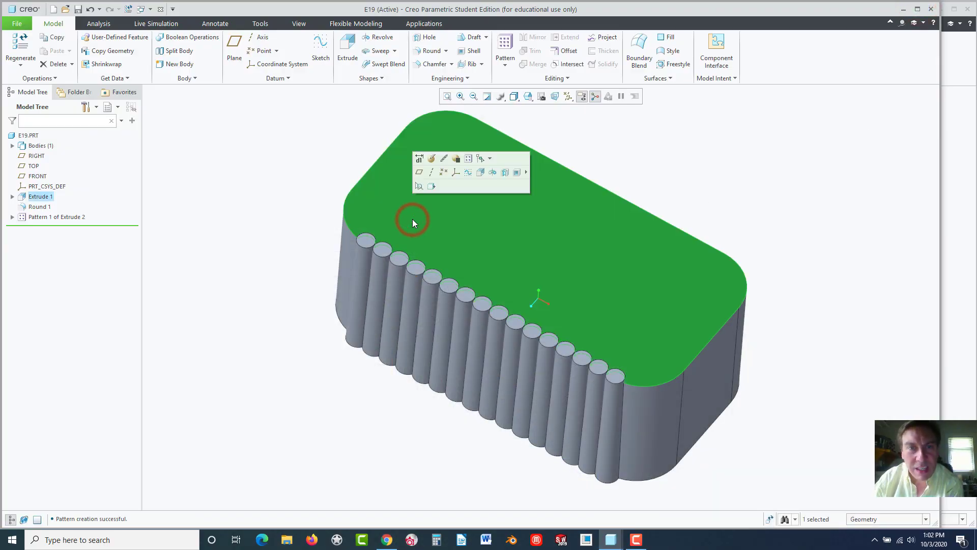
left_click(468, 172)
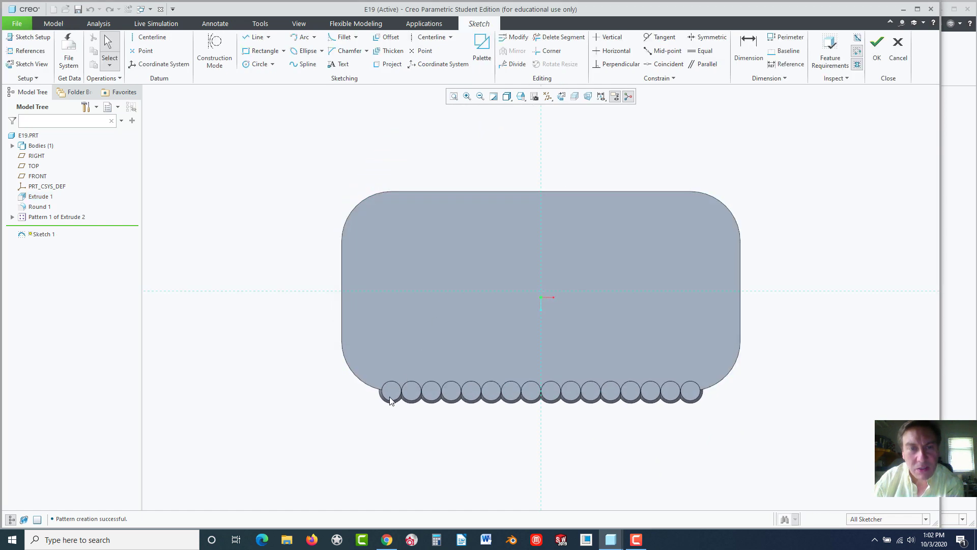
scroll(390, 395, "up", 6)
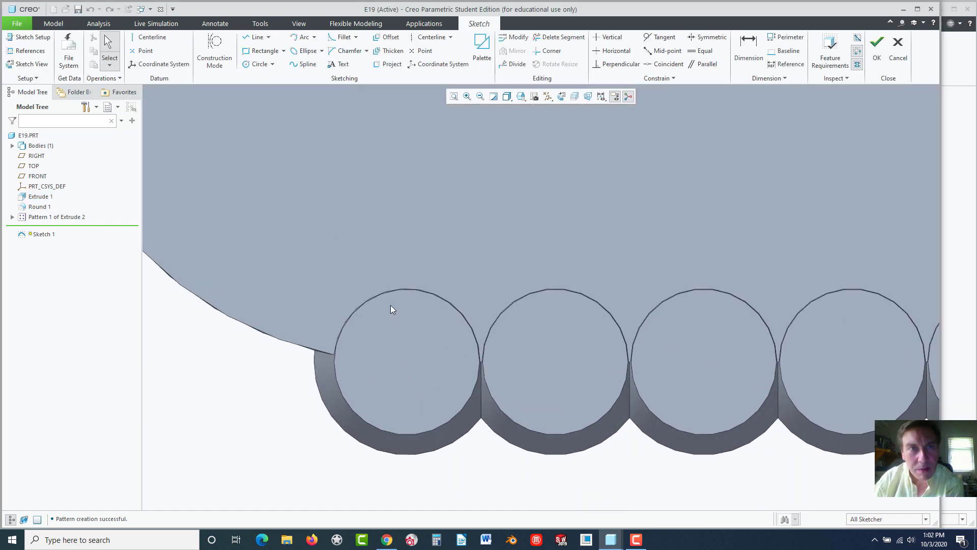
scroll(390, 373, "up", 1)
scroll(362, 430, "up", 4)
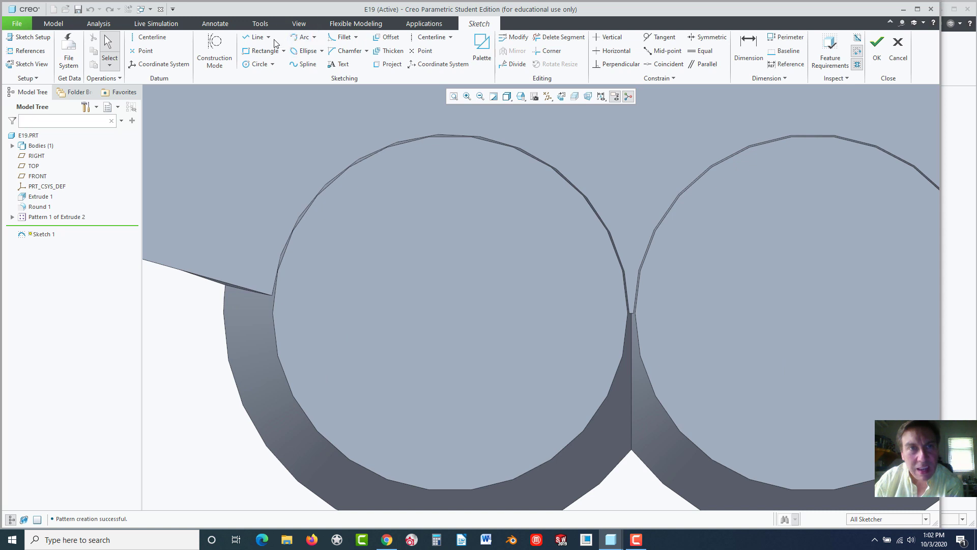
Draw a line from the first rib circle to the neck beside the next rib
left_click(256, 37)
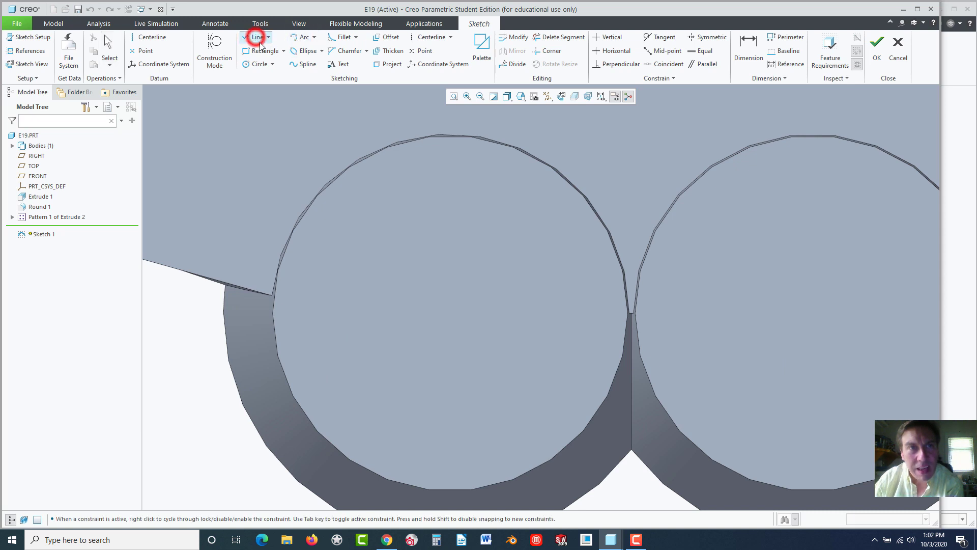
left_click(272, 298)
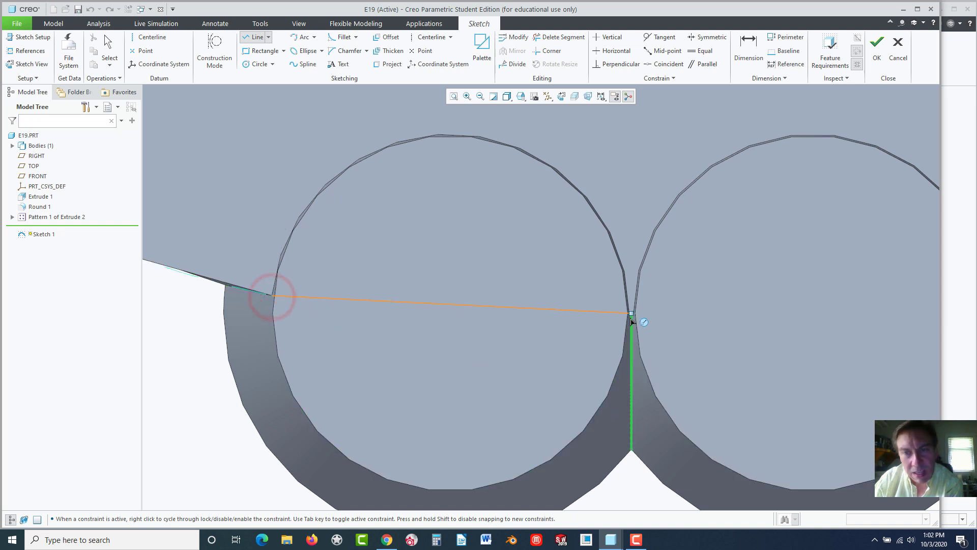
scroll(634, 321, "up", 3)
scroll(624, 319, "up", 2)
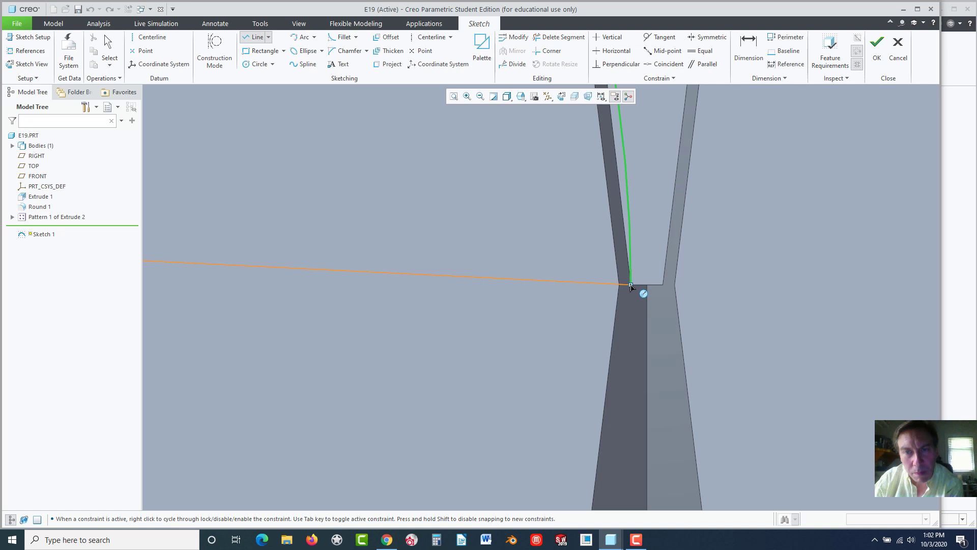
left_click(630, 284)
middle_click(464, 308)
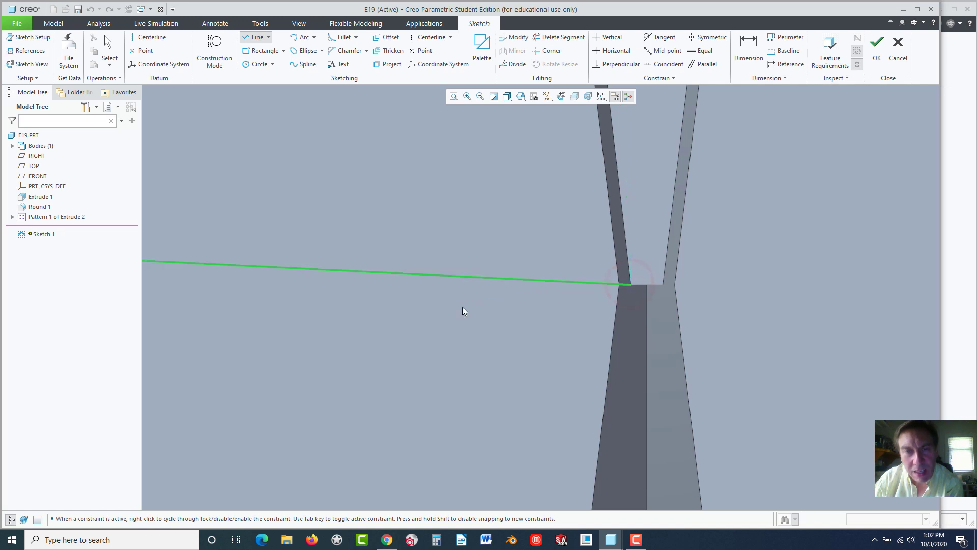
scroll(462, 307, "down", 5)
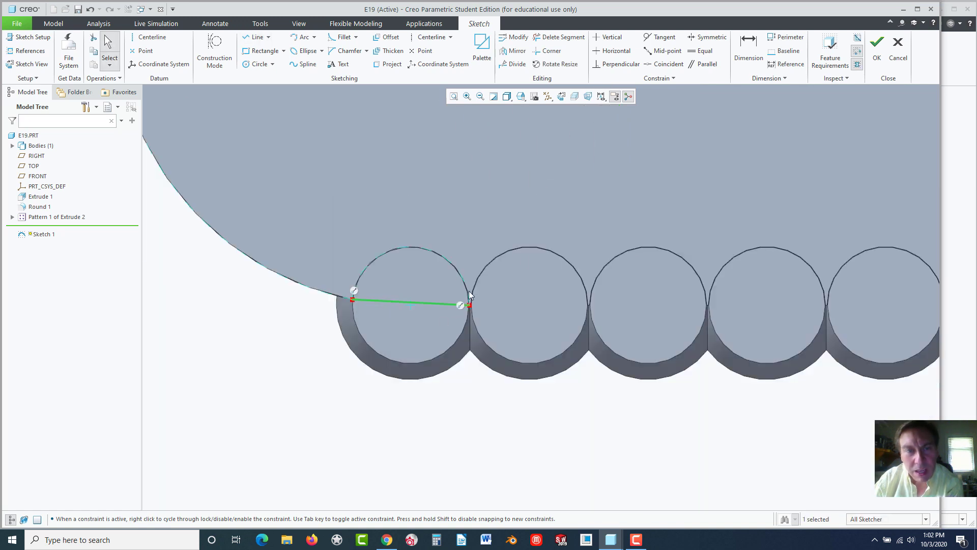
Dimension the line across the first rib as a 0.197 reference and finish Sketch 1
left_click(748, 47)
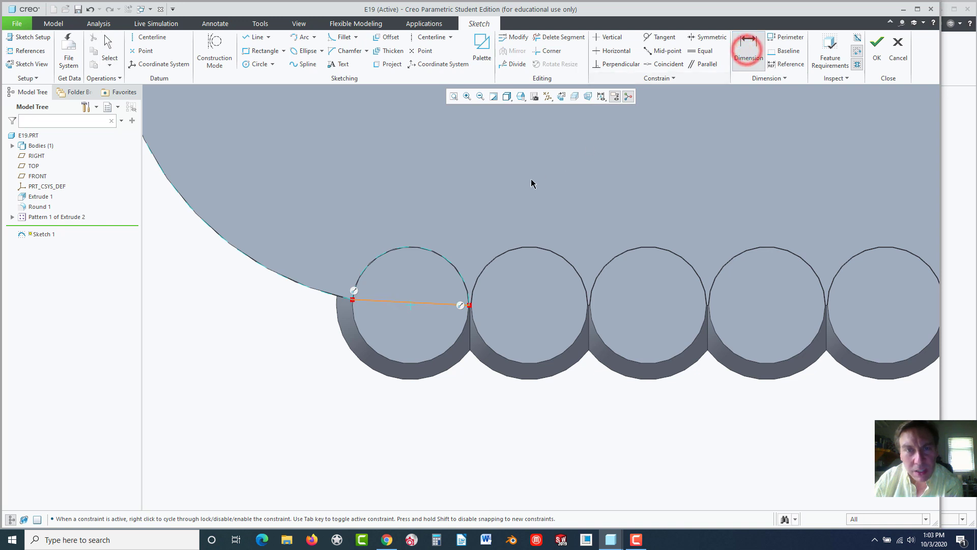
left_click(388, 303)
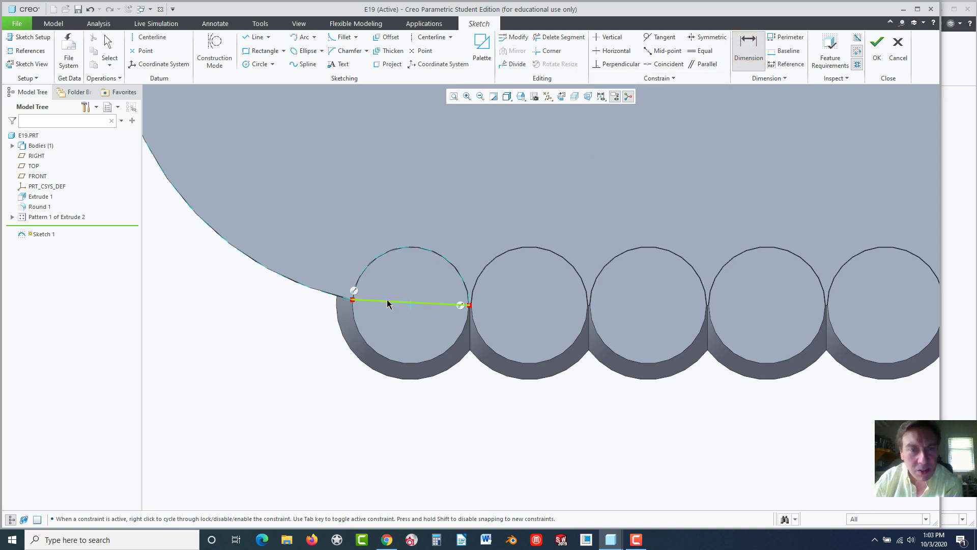
left_click(387, 301)
middle_click(396, 456)
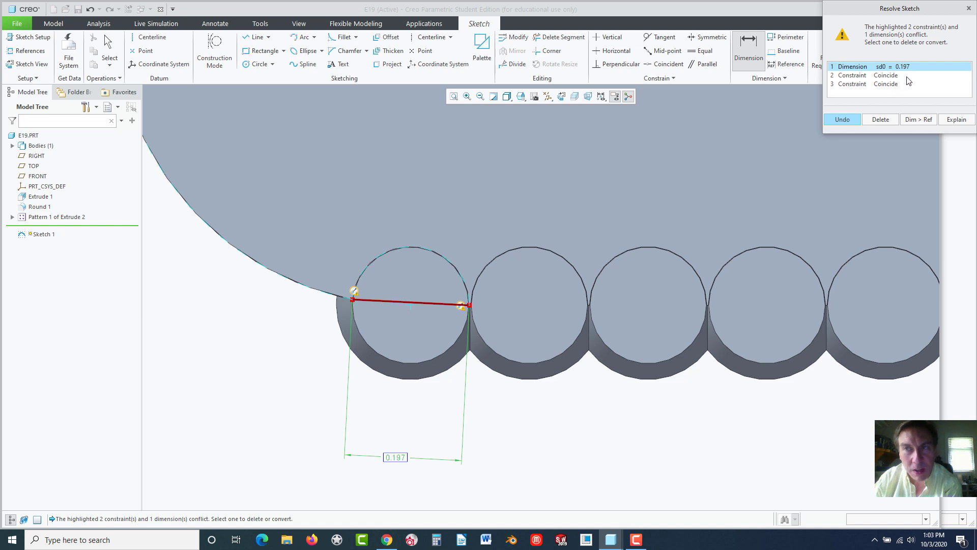
left_click(918, 120)
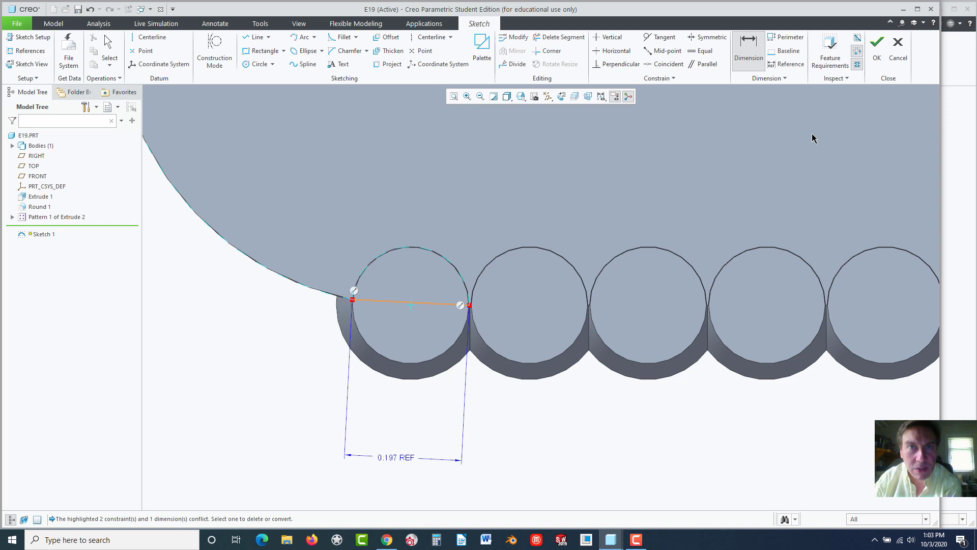
scroll(606, 240, "down", 4)
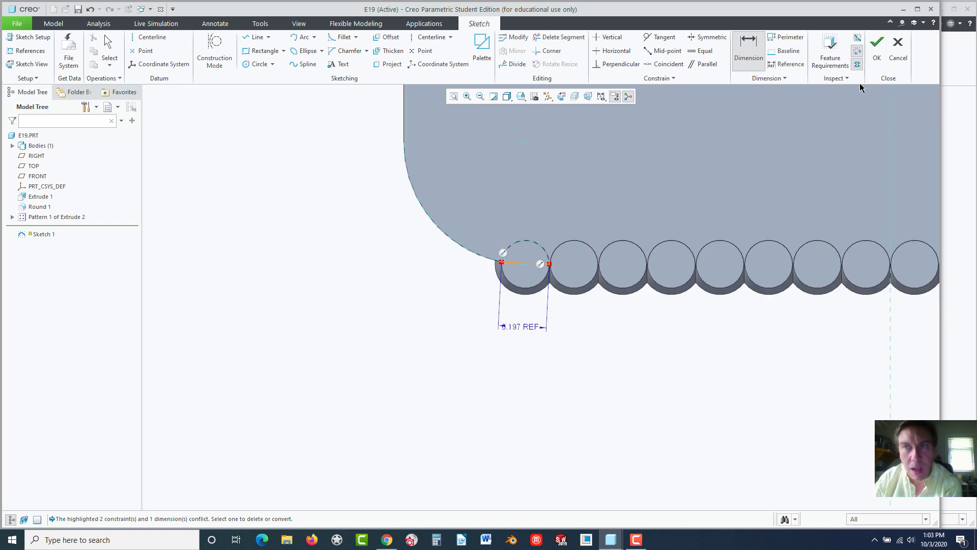
left_click(877, 56)
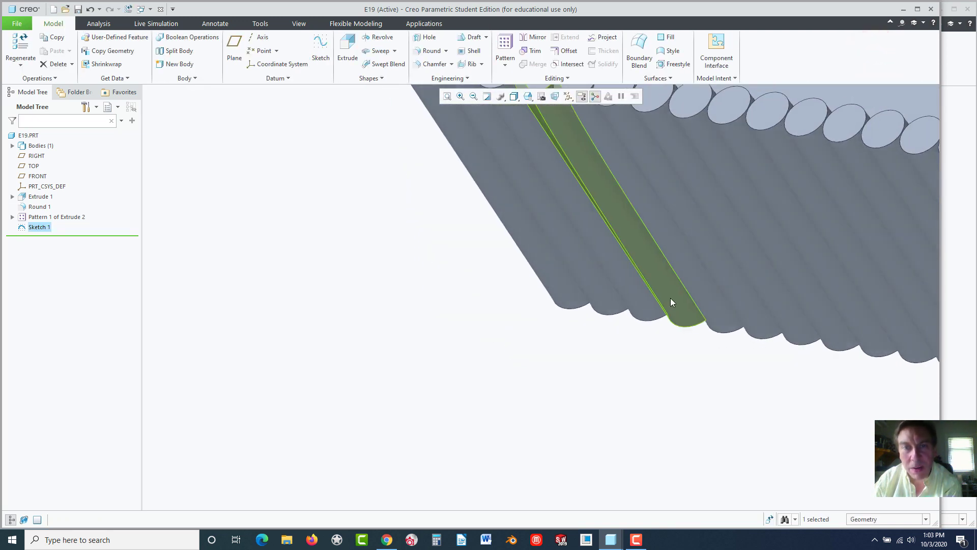
Open the part's Relations editor from Tools, then switch back to the exercise PDF
scroll(777, 279, "up", 8)
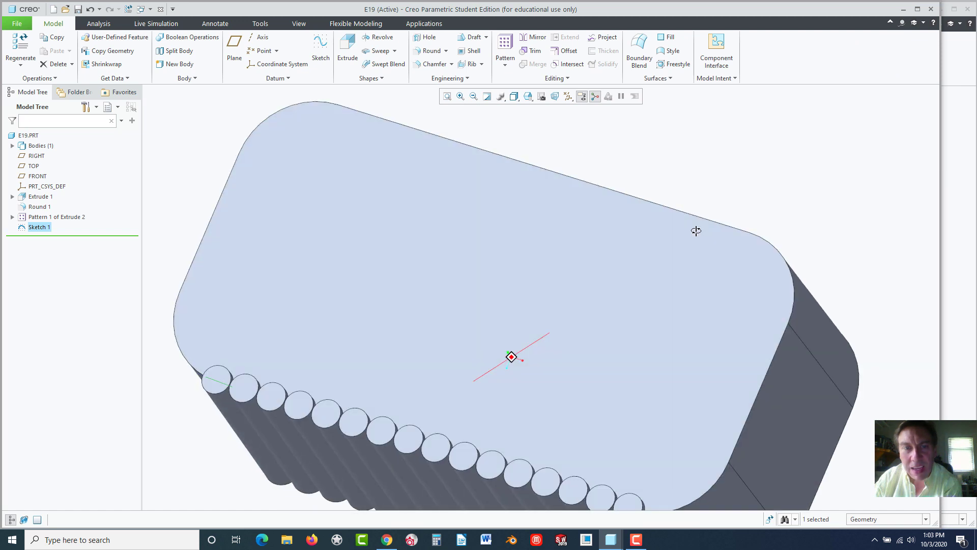
scroll(687, 231, "down", 4)
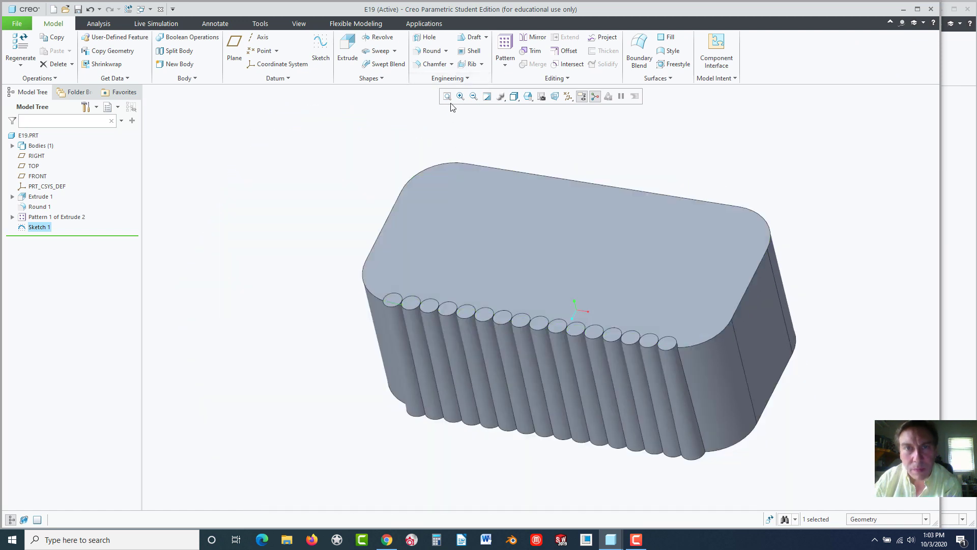
left_click(345, 113)
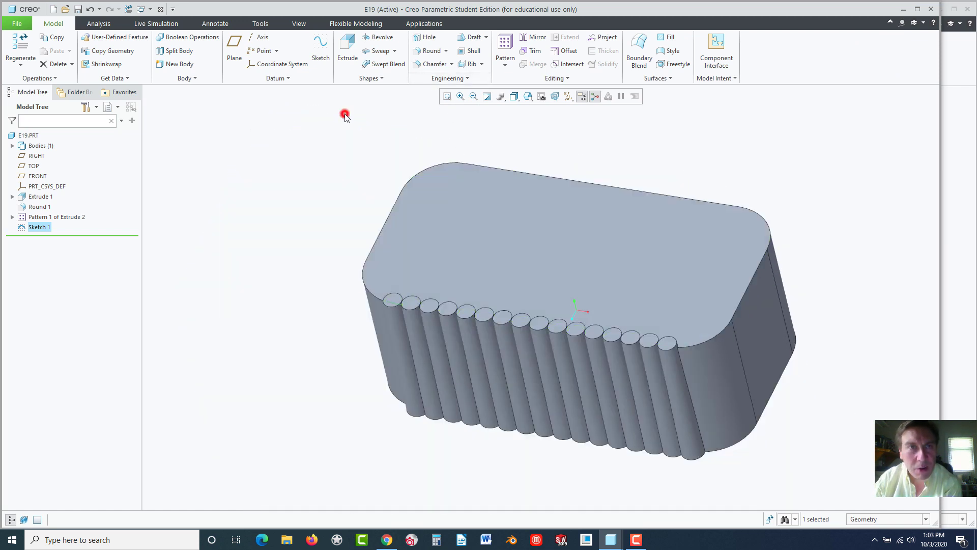
left_click(261, 24)
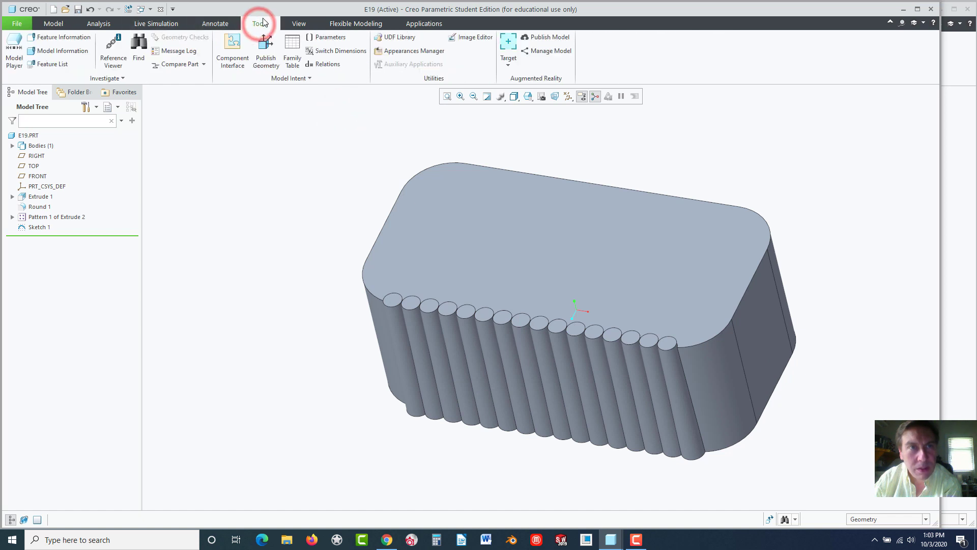
left_click(315, 64)
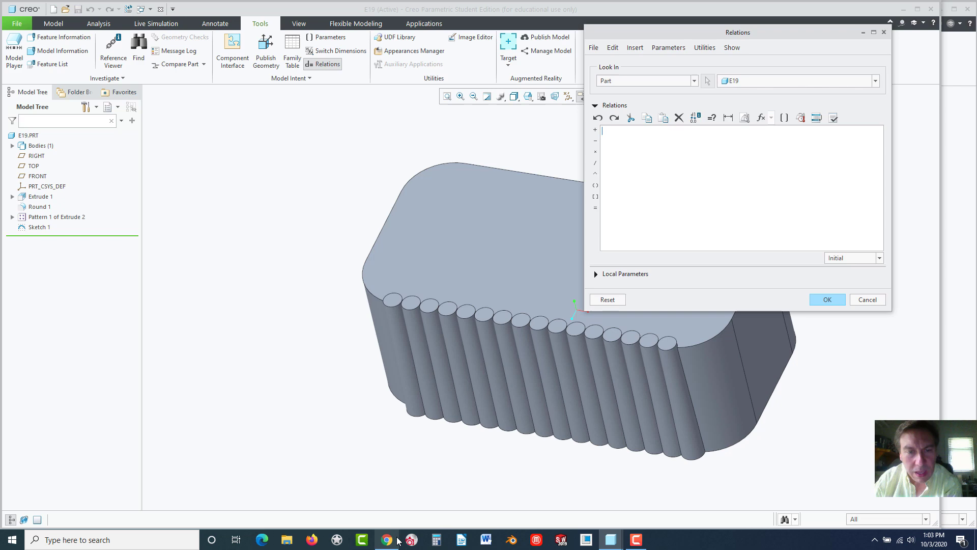
left_click(387, 540)
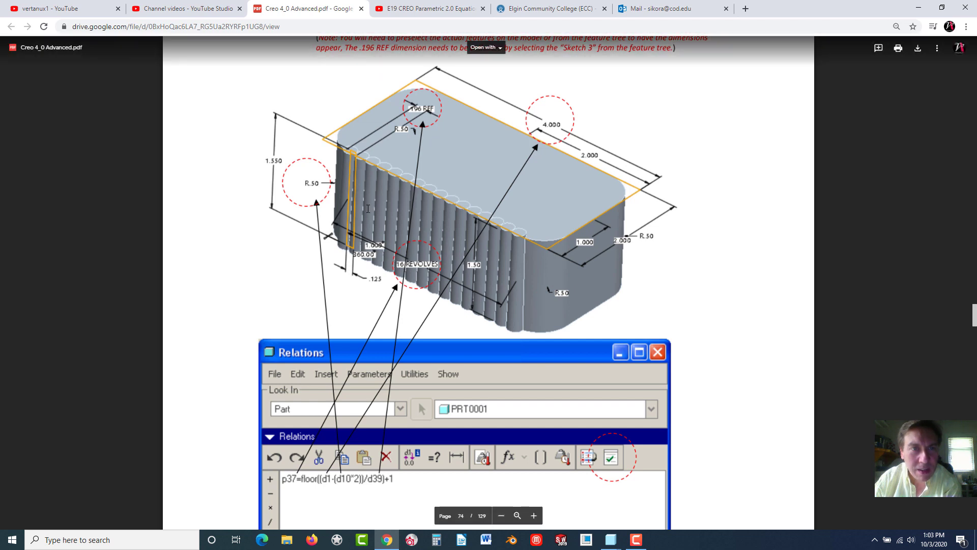
In Relations, start p16=FLOOR using the rib pattern's count, then view the PDF
left_click(919, 14)
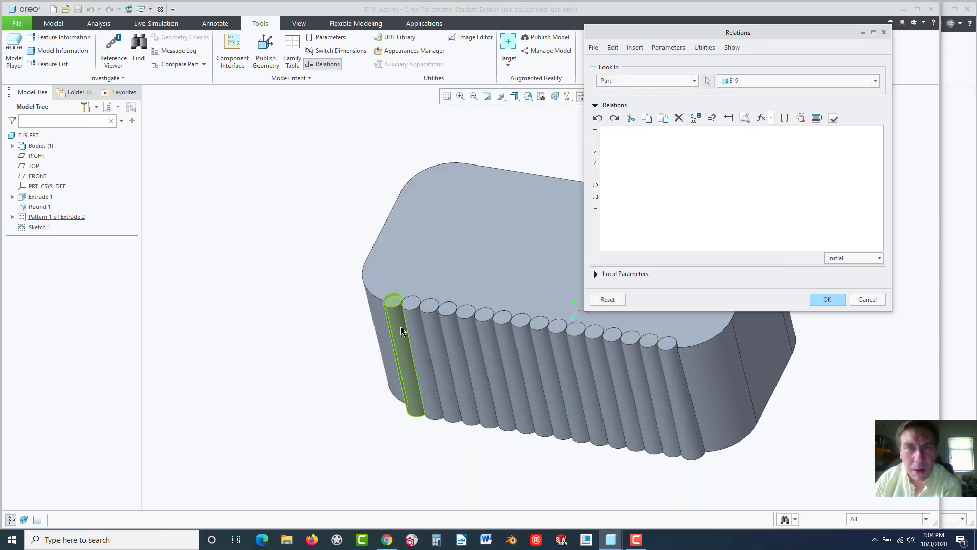
left_click(401, 352)
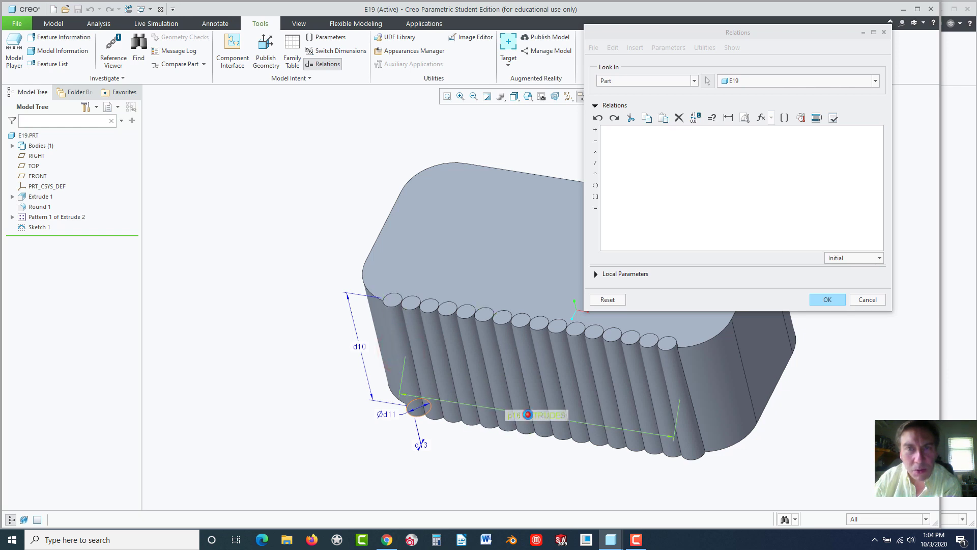
left_click(528, 417)
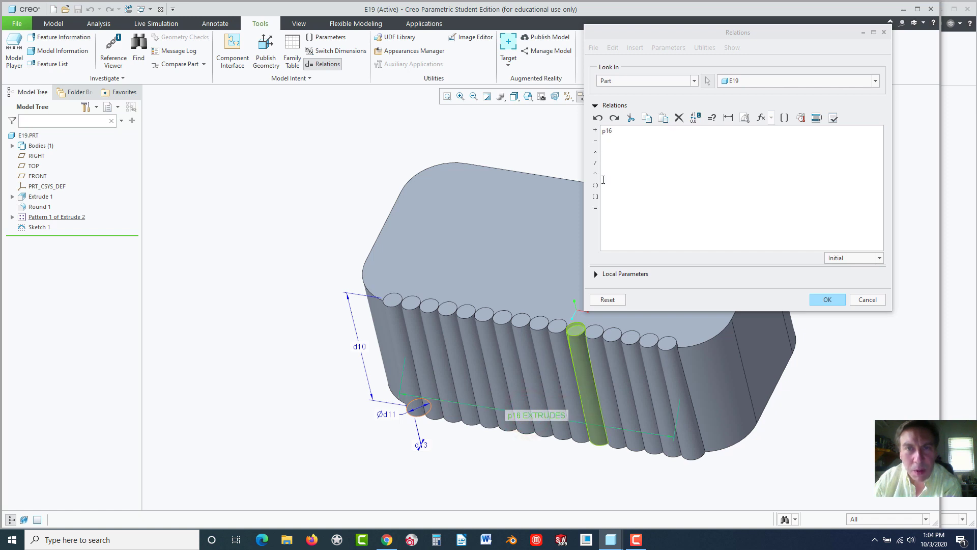
left_click(596, 209)
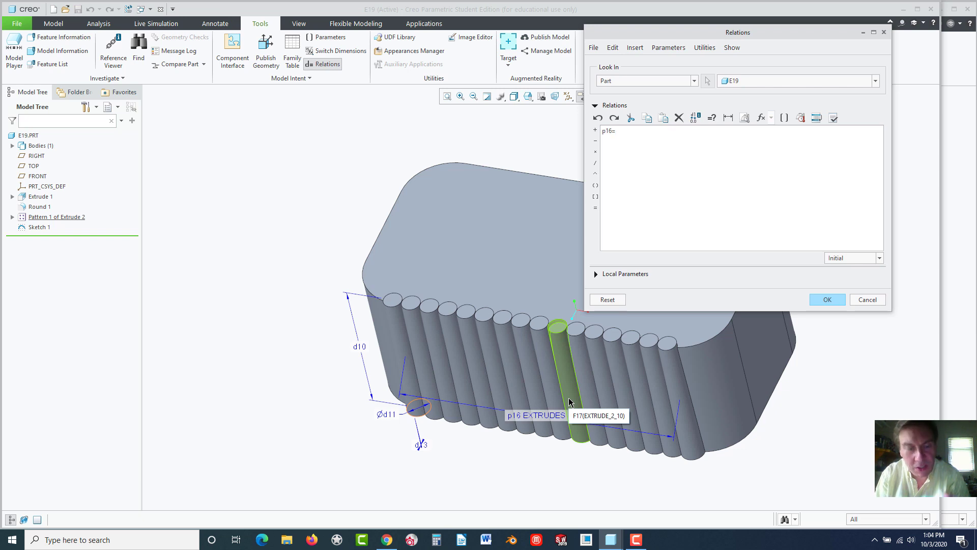
type("FLOOR")
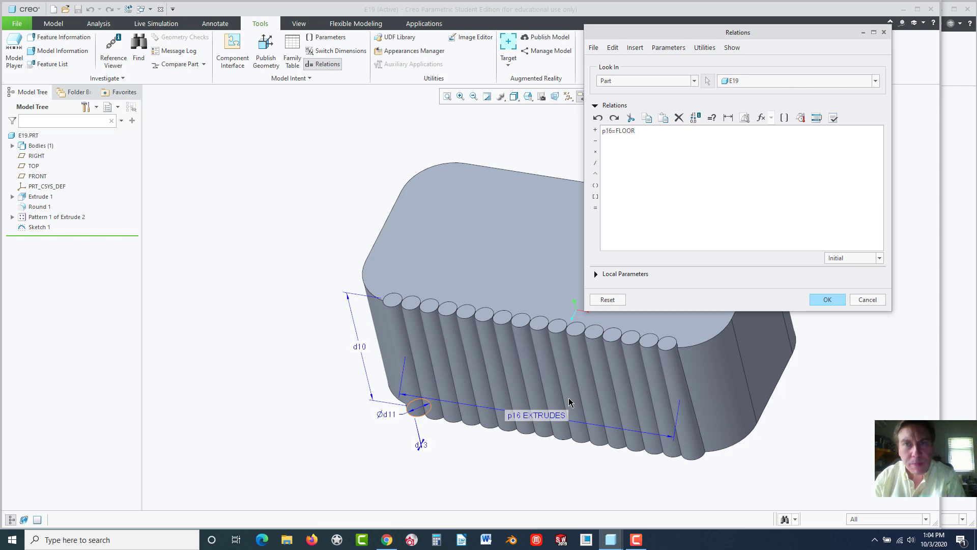
left_click(387, 540)
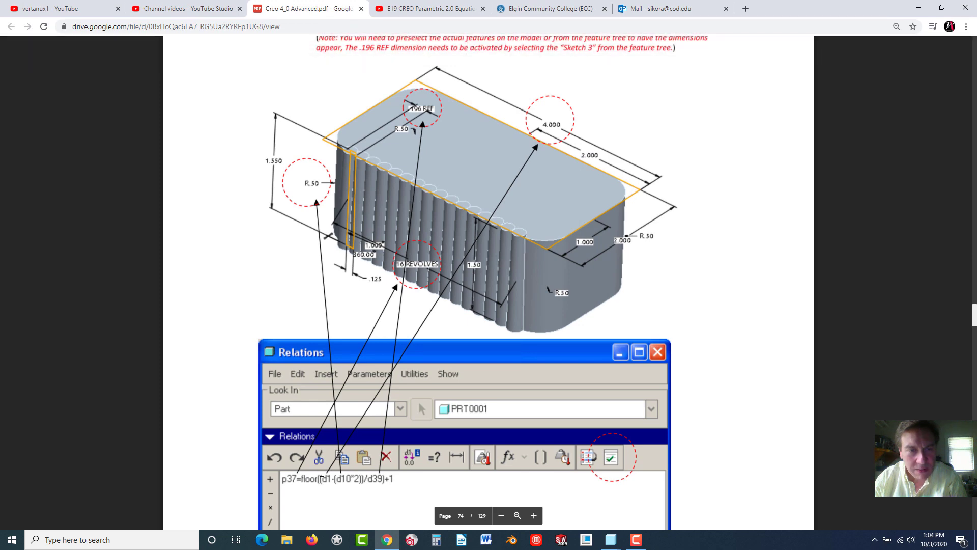
Insert the block length d2 into the relation after checking the tutorial PDF
left_click(387, 540)
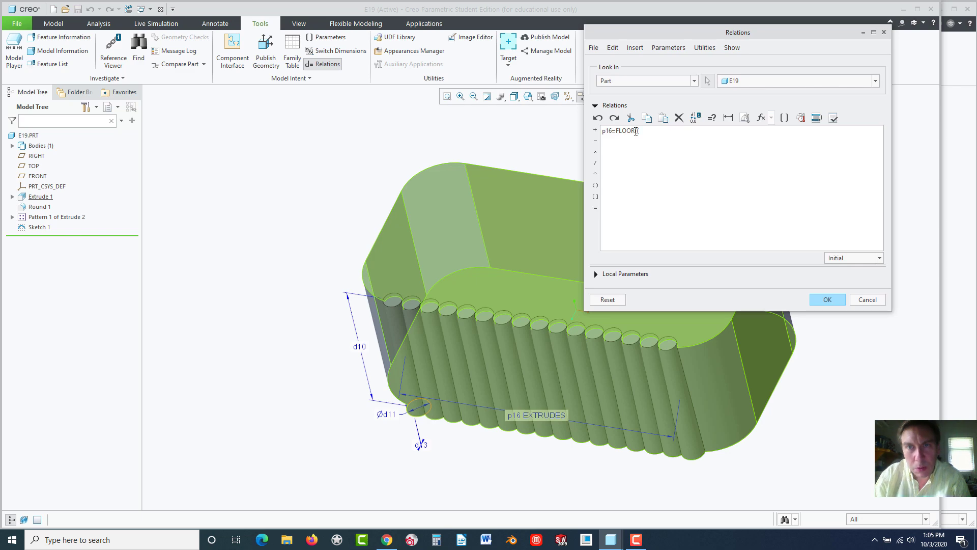
left_click(387, 539)
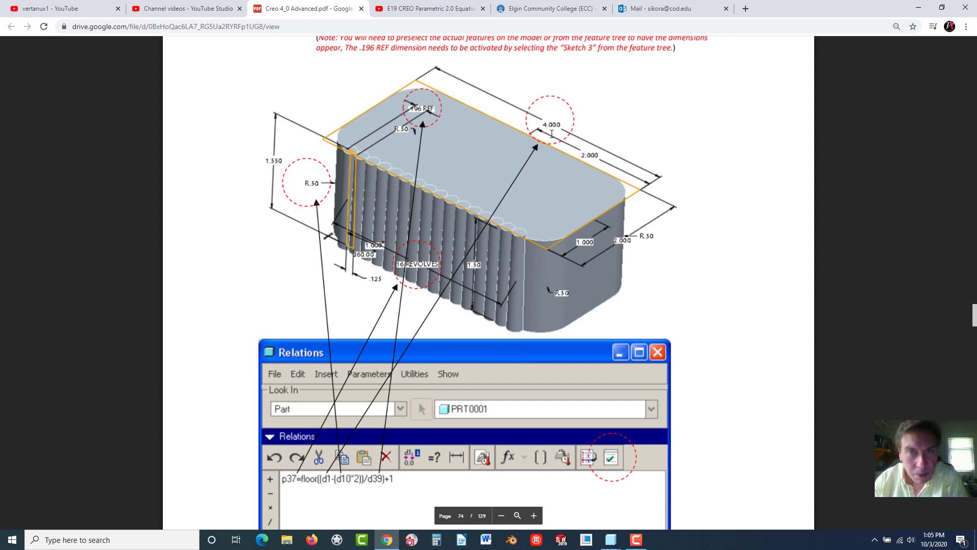
left_click(388, 541)
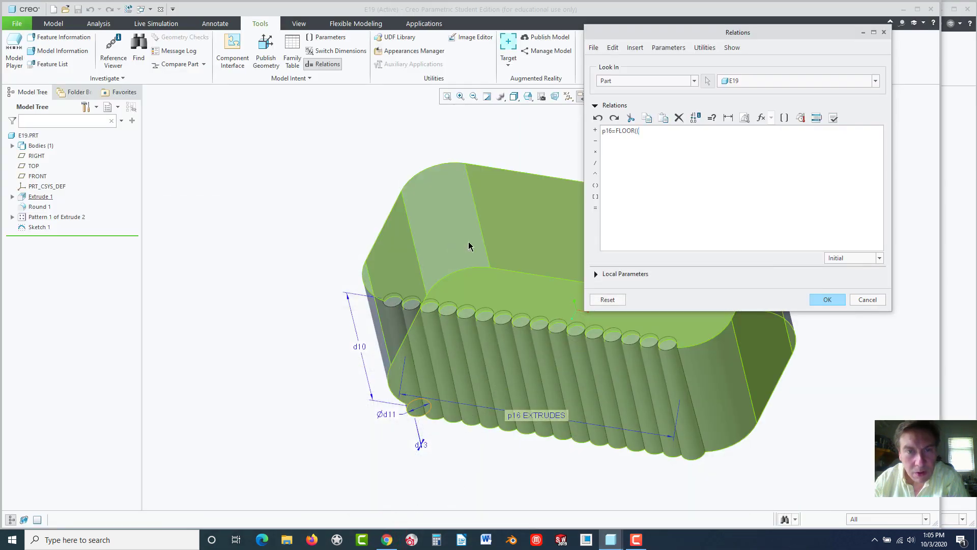
left_click(484, 249)
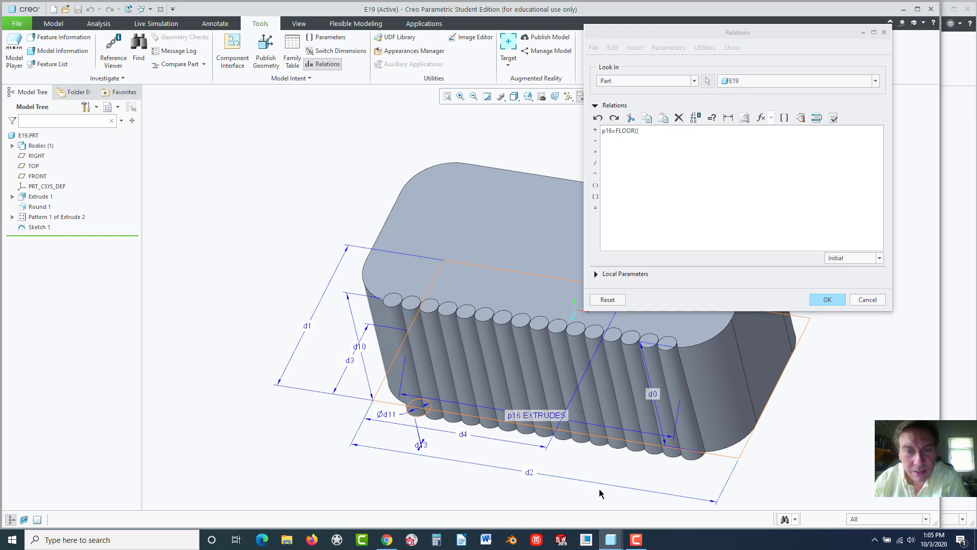
left_click(529, 474)
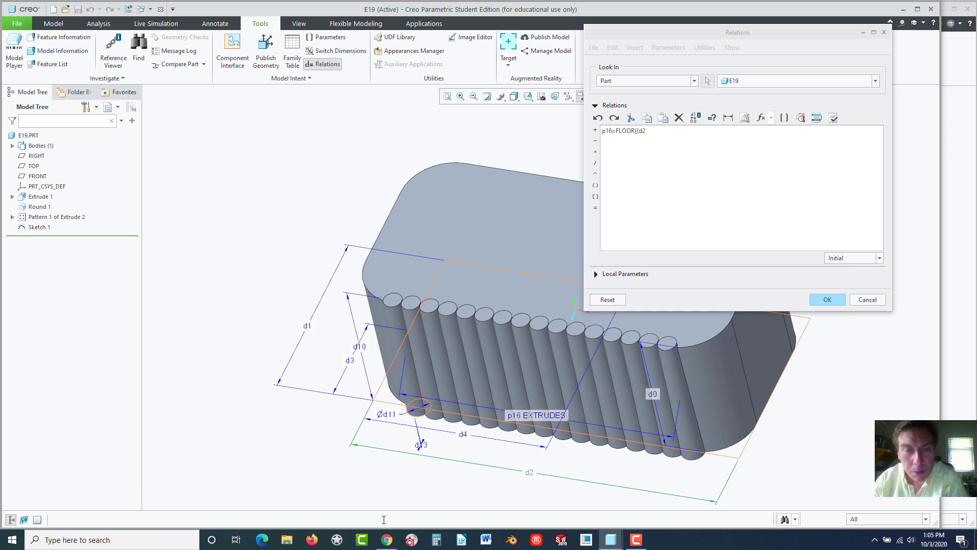
Subtract twice the round radius d8, giving p16=FLOOR((d2-(d8*2)
mouse_move(385, 543)
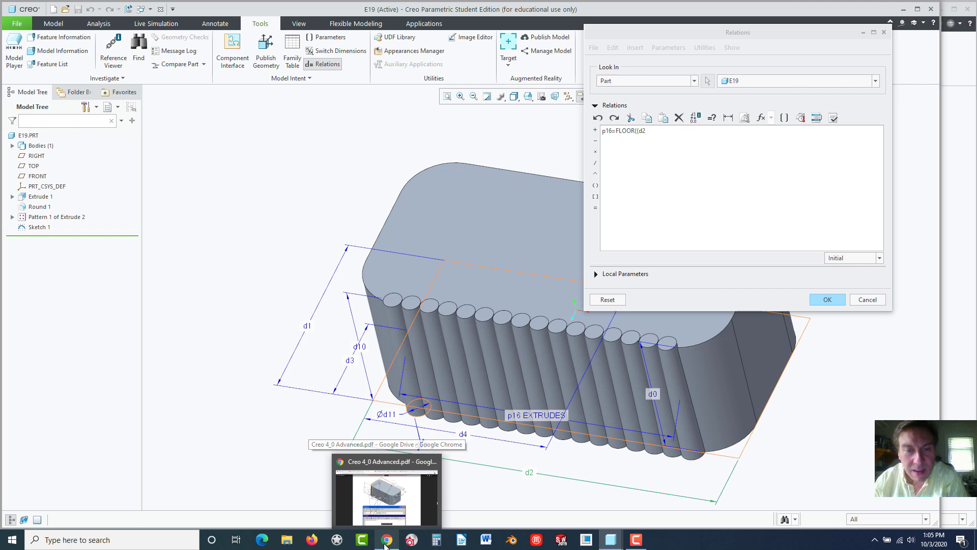
left_click(386, 497)
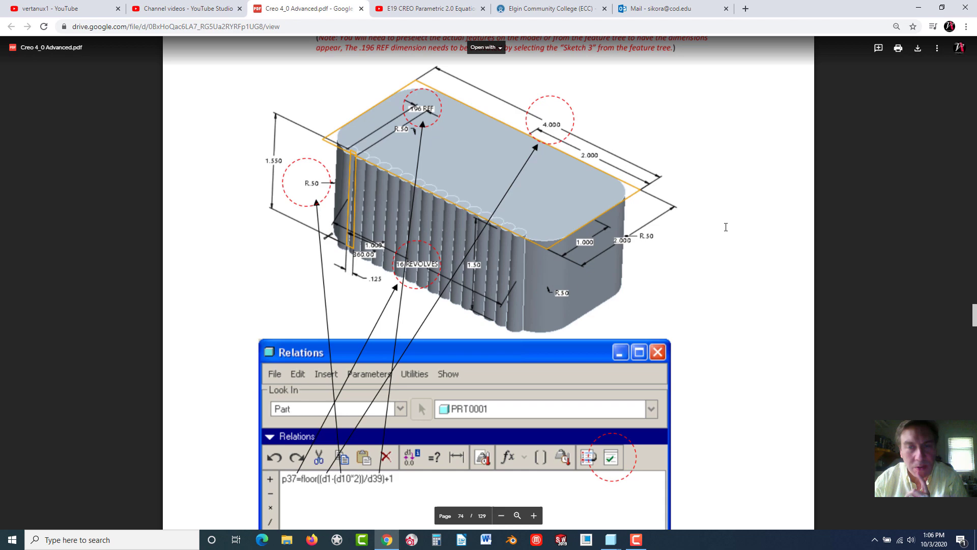
left_click(918, 7)
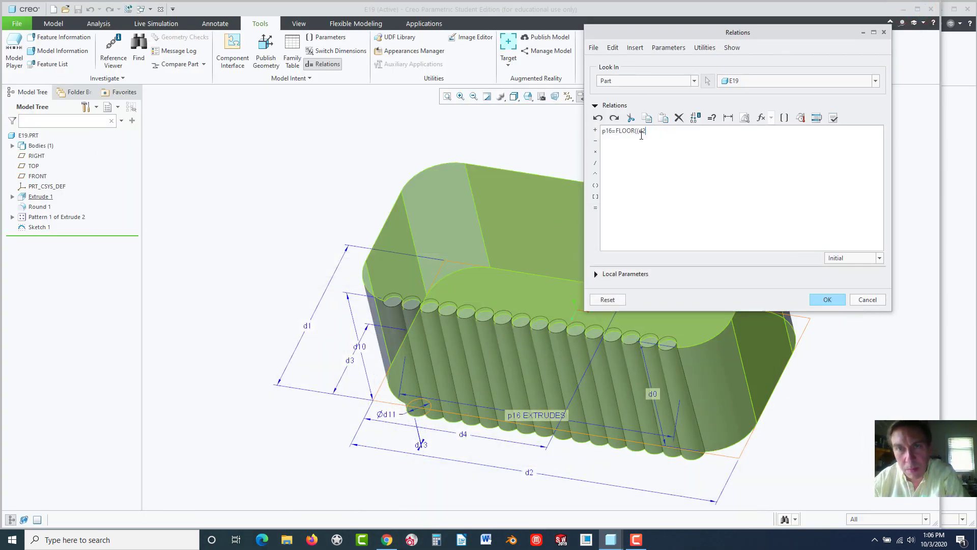
left_click(595, 142)
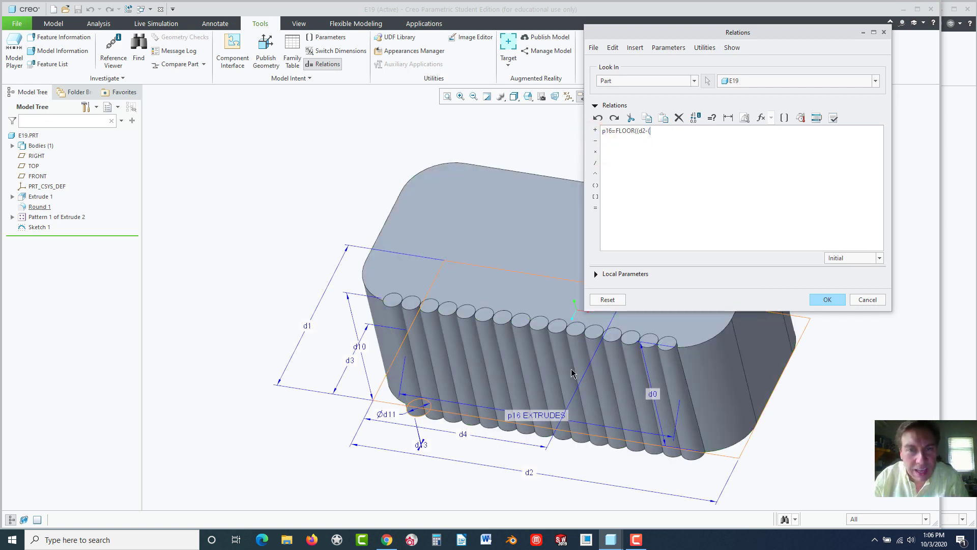
left_click(720, 398)
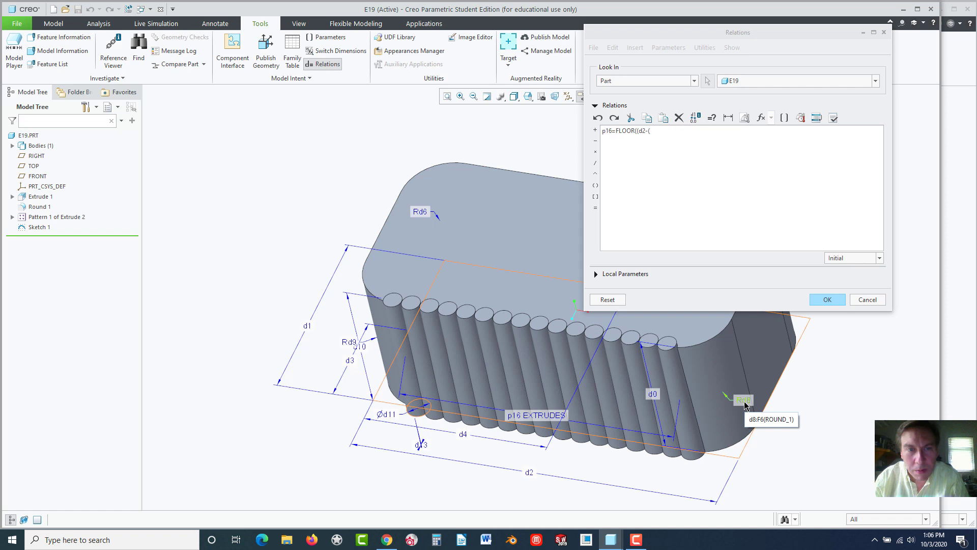
left_click(743, 402)
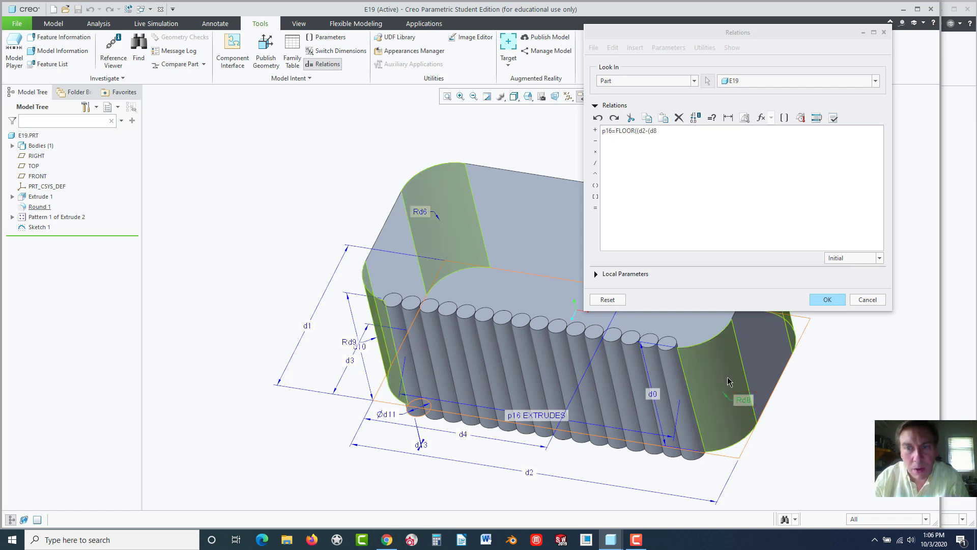
left_click(596, 152)
type("2")
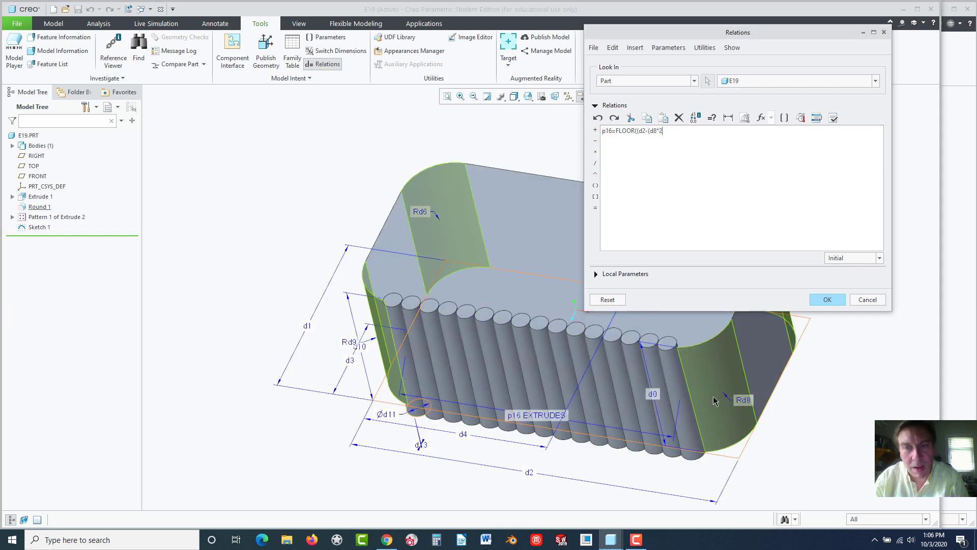
type(")")
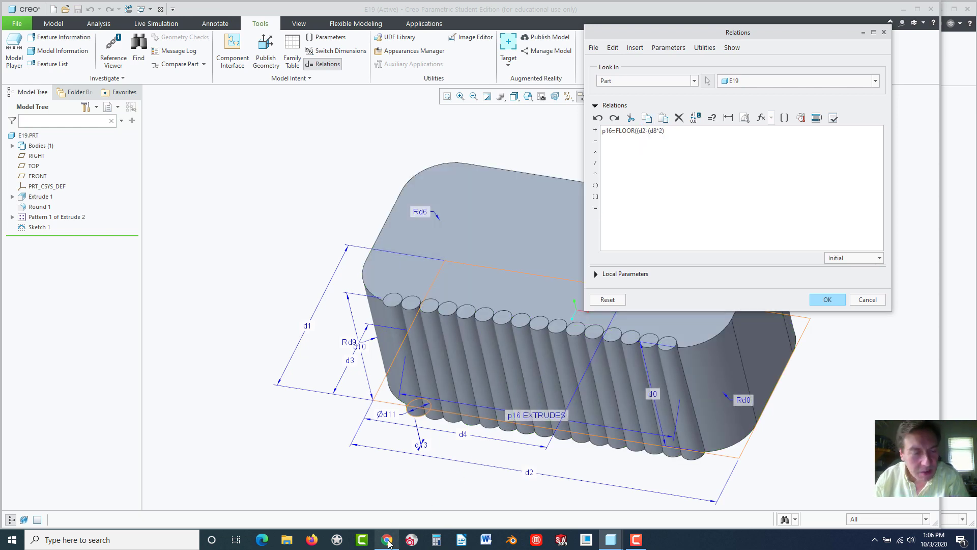
mouse_move(389, 543)
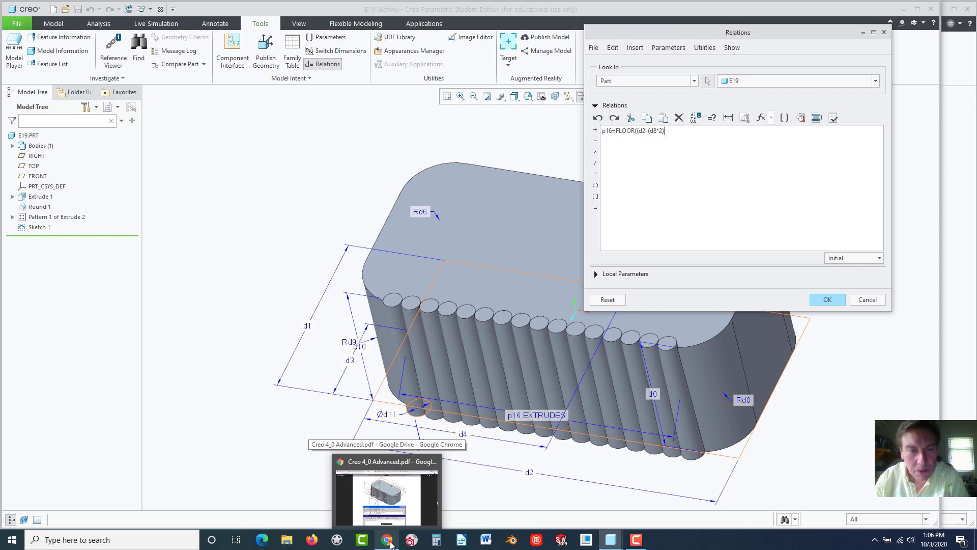
left_click(389, 543)
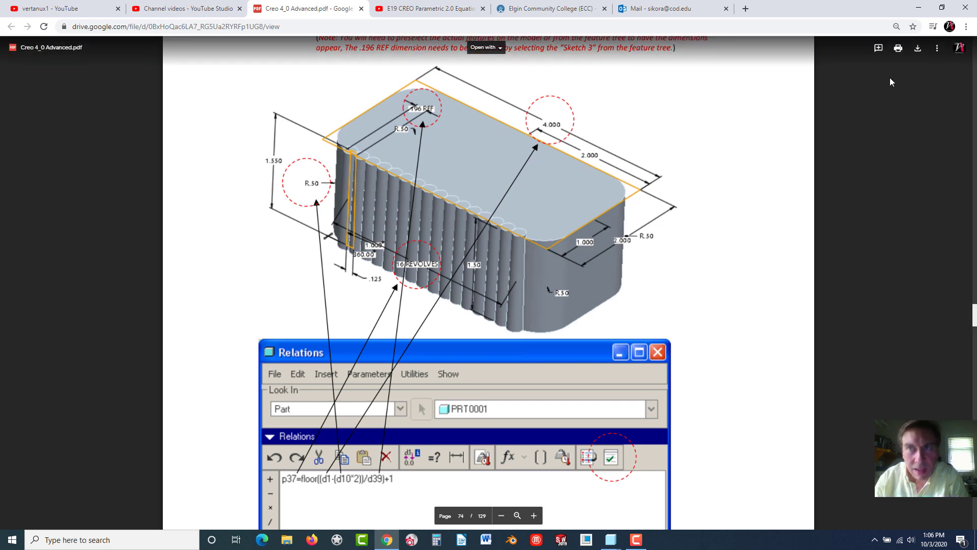
left_click(919, 8)
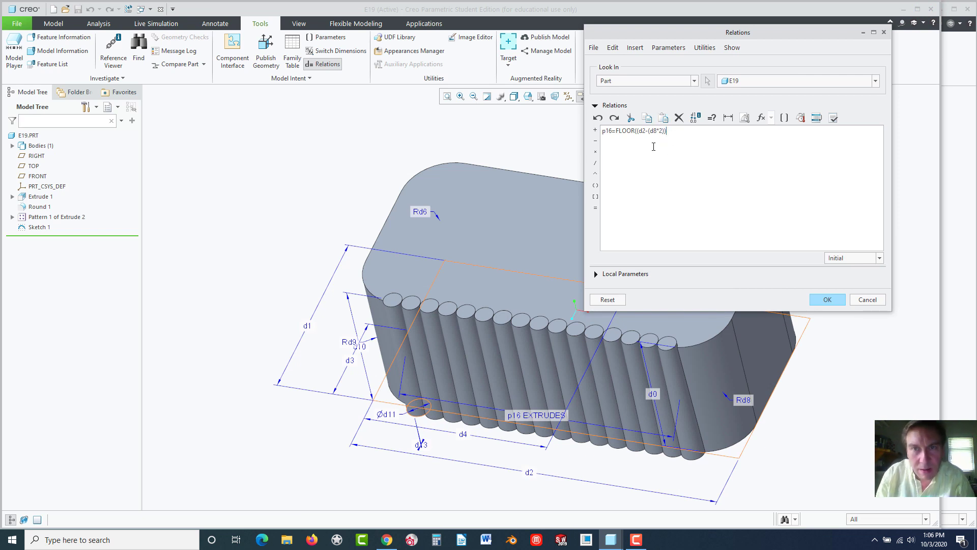
Divide the expression by Sketch 1's d18 reference dimension, then bring up the tutorial PDF
left_click(596, 164)
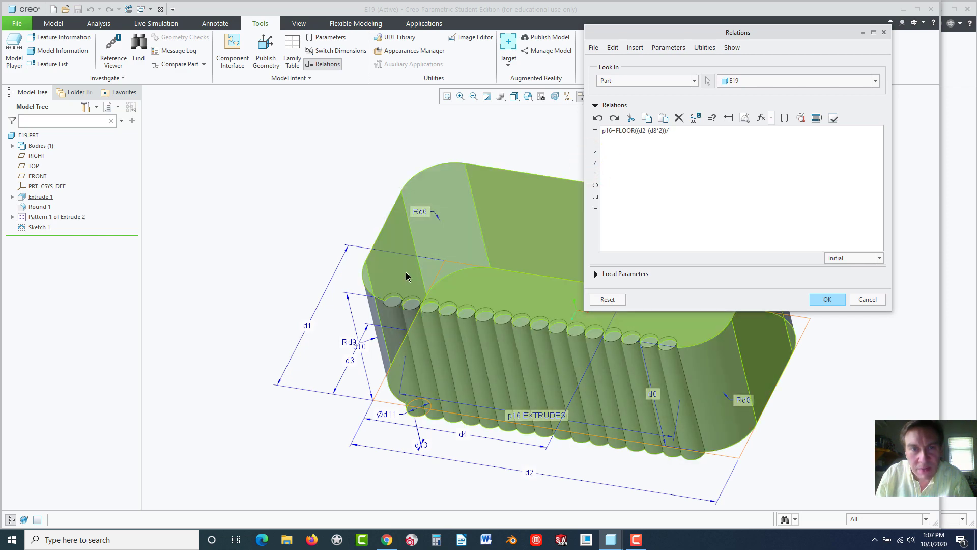
left_click(33, 229)
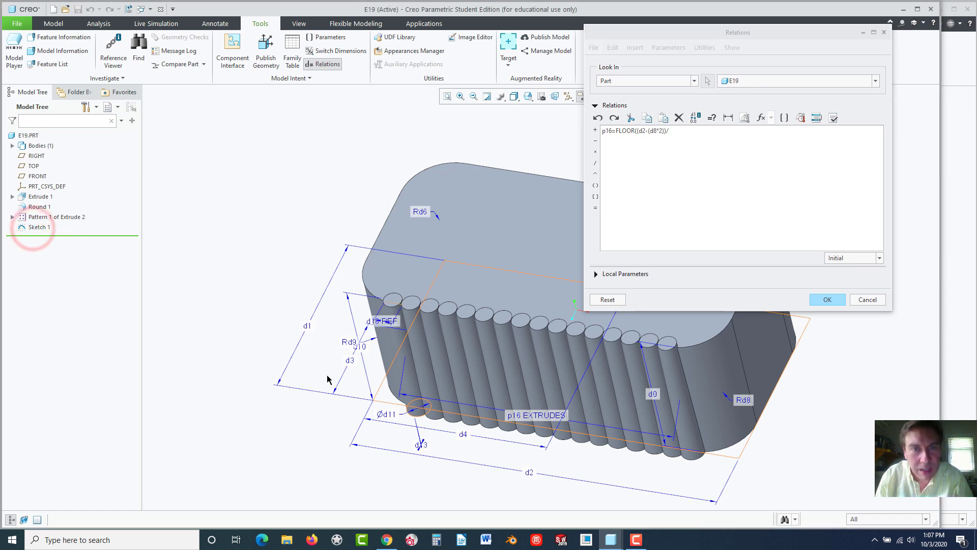
left_click(390, 324)
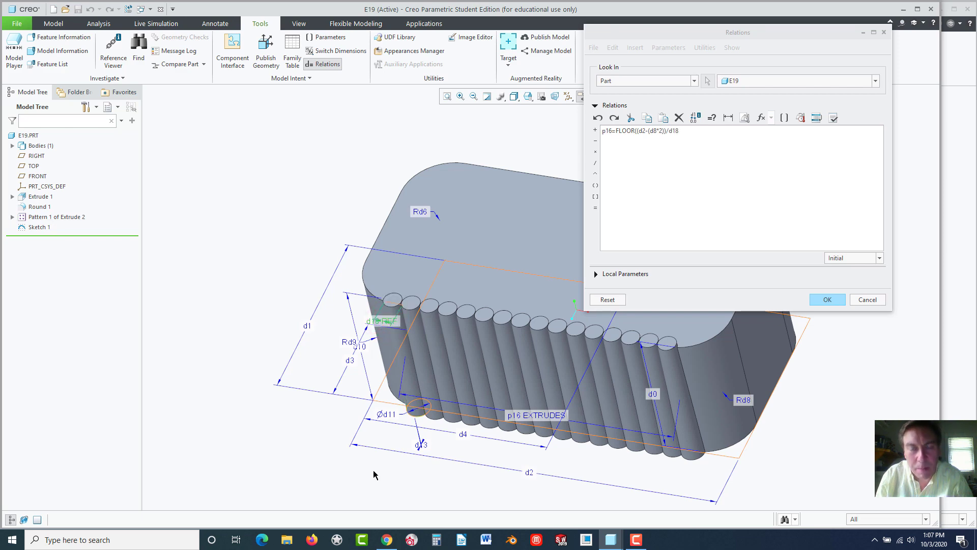
left_click(390, 538)
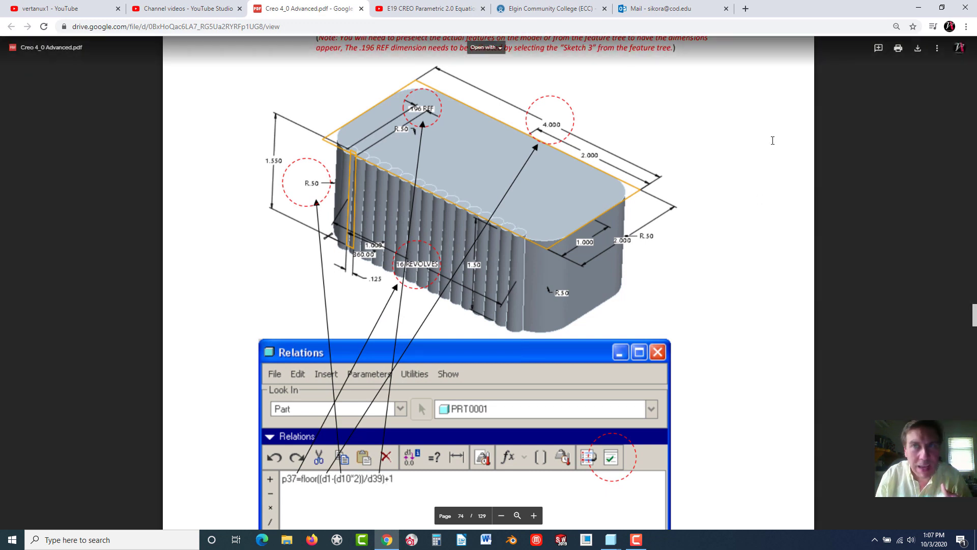
Minimize the tutorial PDF in Chrome to bring Creo's Relations dialog back into view
left_click(919, 7)
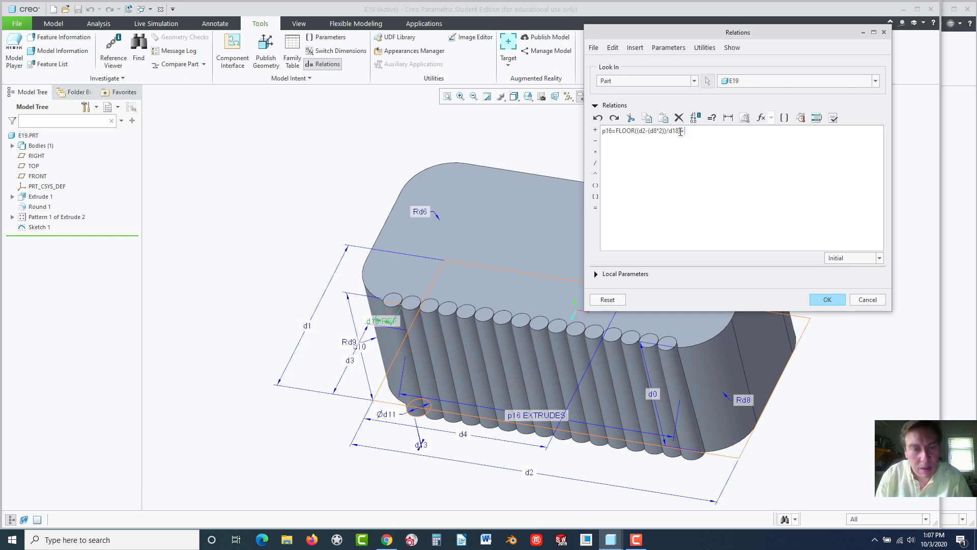
Complete the relation as p16=FLOOR((d2-(d8*2))/d18)+1, verify it, and apply it
type("+1")
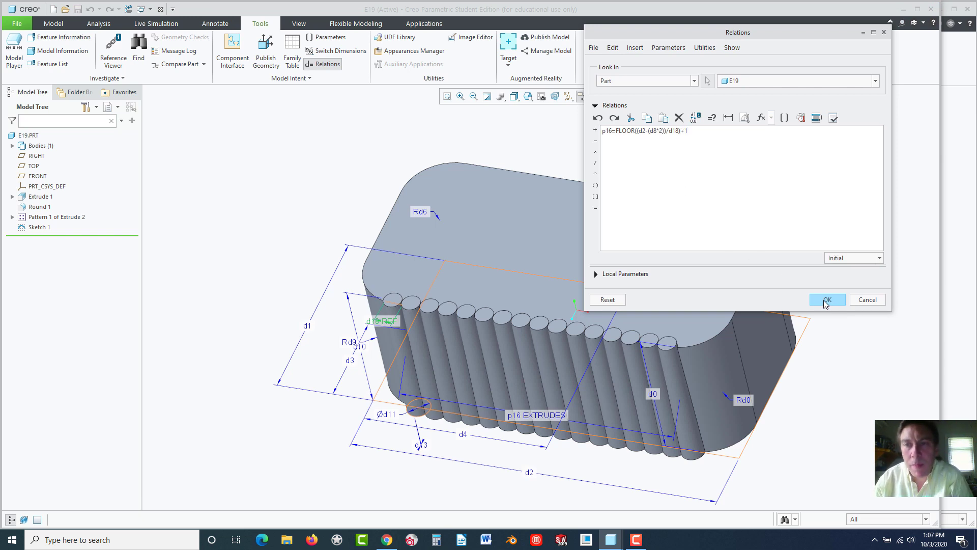
left_click(833, 117)
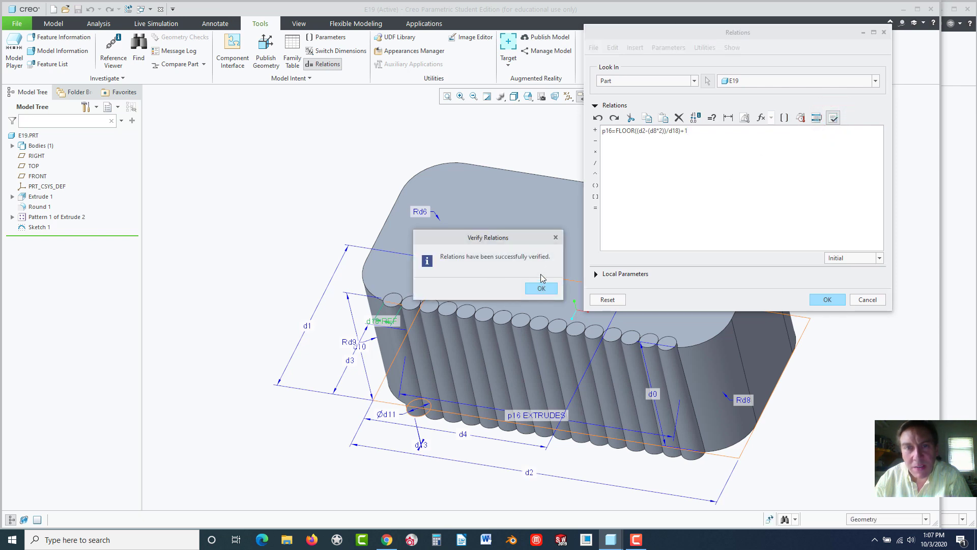
left_click(541, 289)
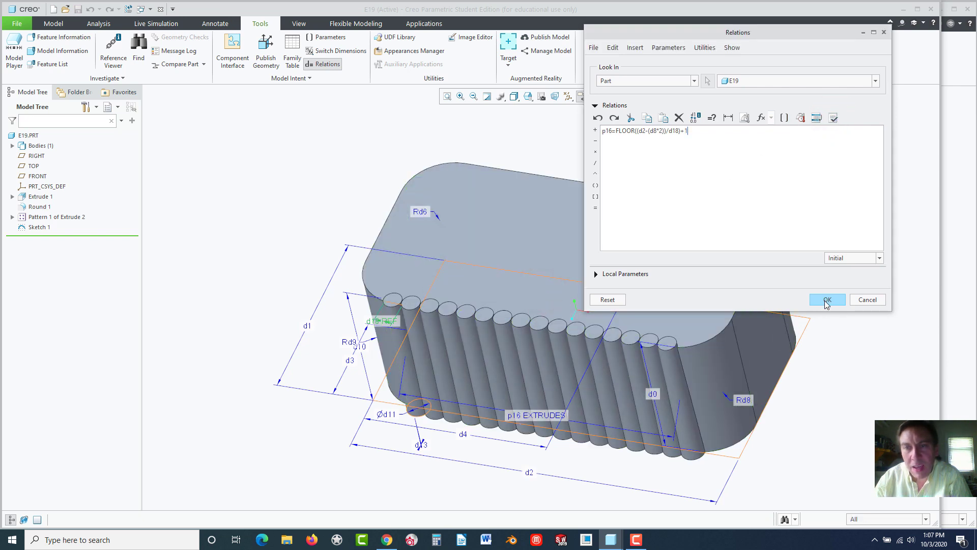
left_click(825, 300)
left_click(631, 167)
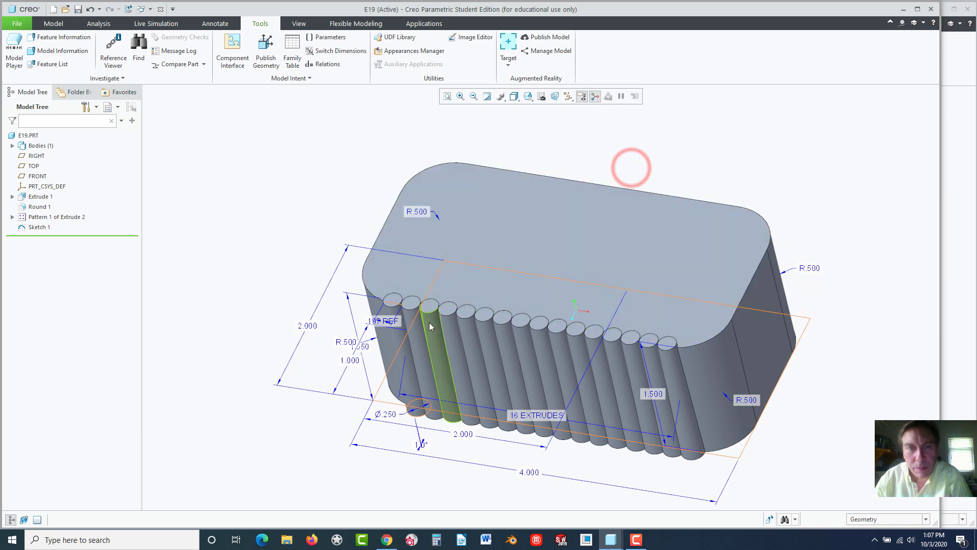
left_click(42, 216)
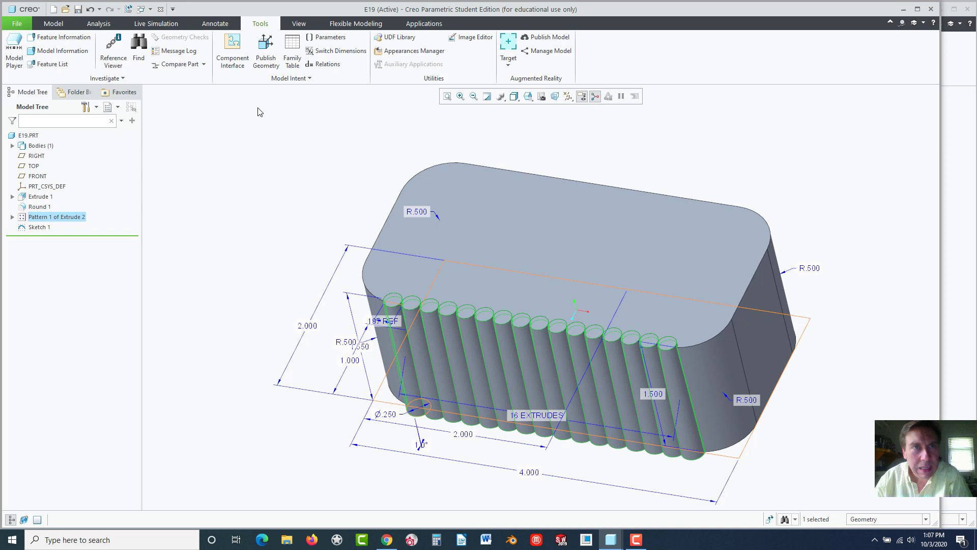
left_click(54, 24)
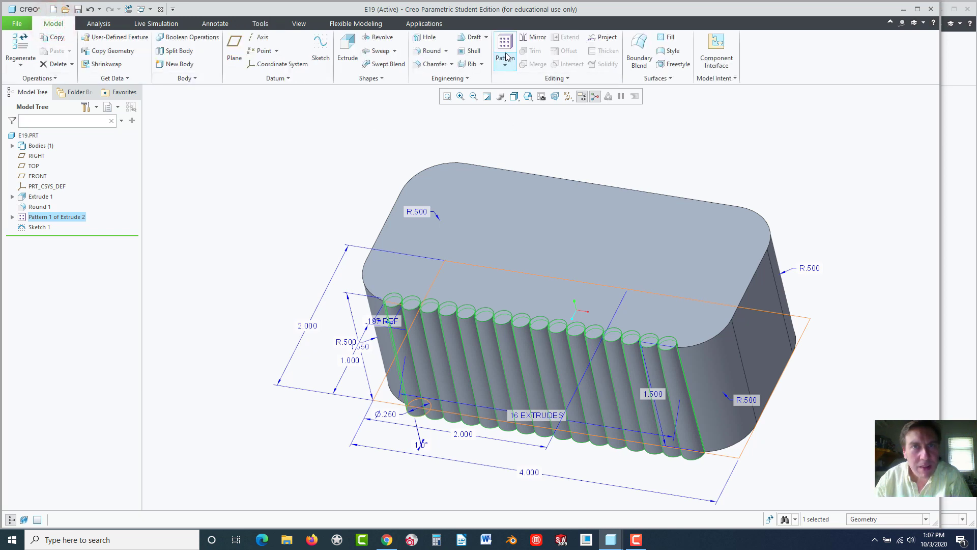
left_click(524, 37)
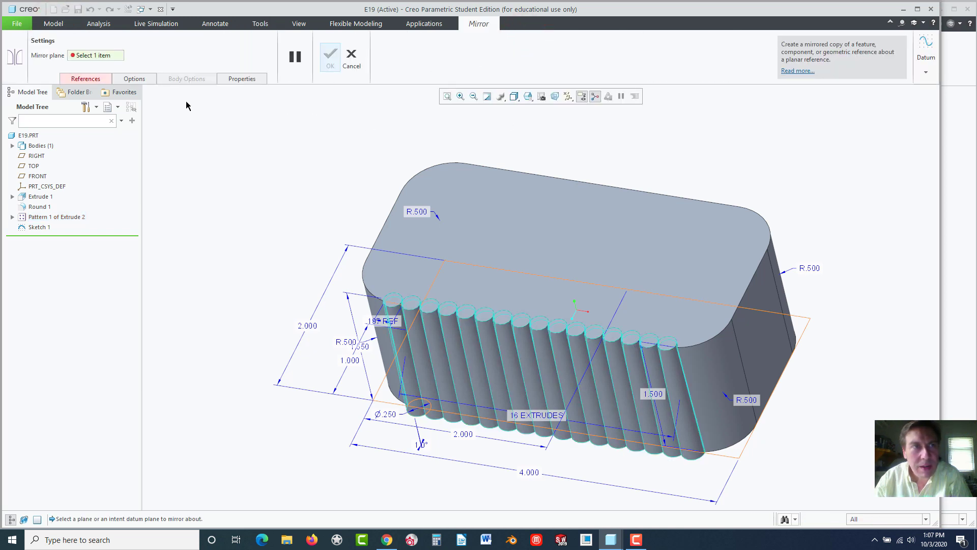
left_click(37, 177)
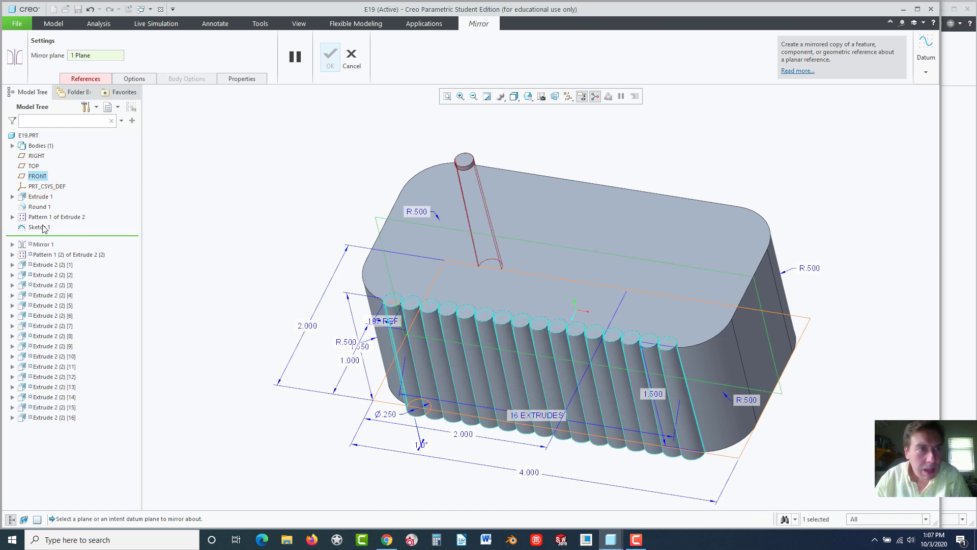
left_click(38, 217)
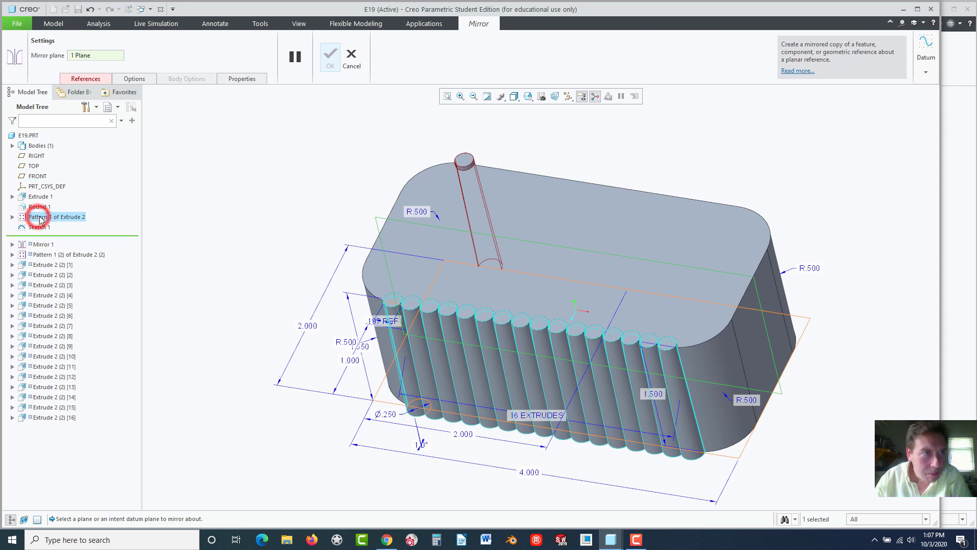
left_click(85, 80)
left_click(104, 140)
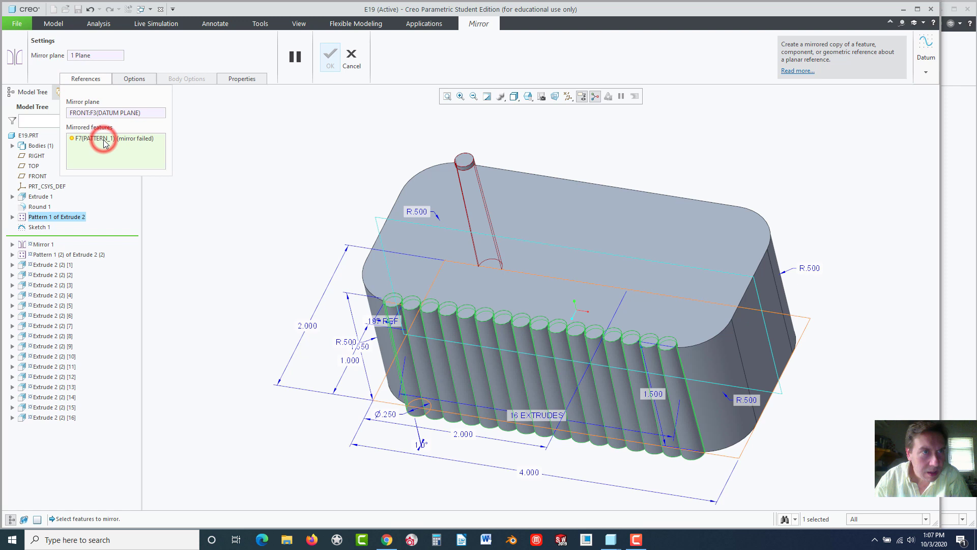
right_click(104, 142)
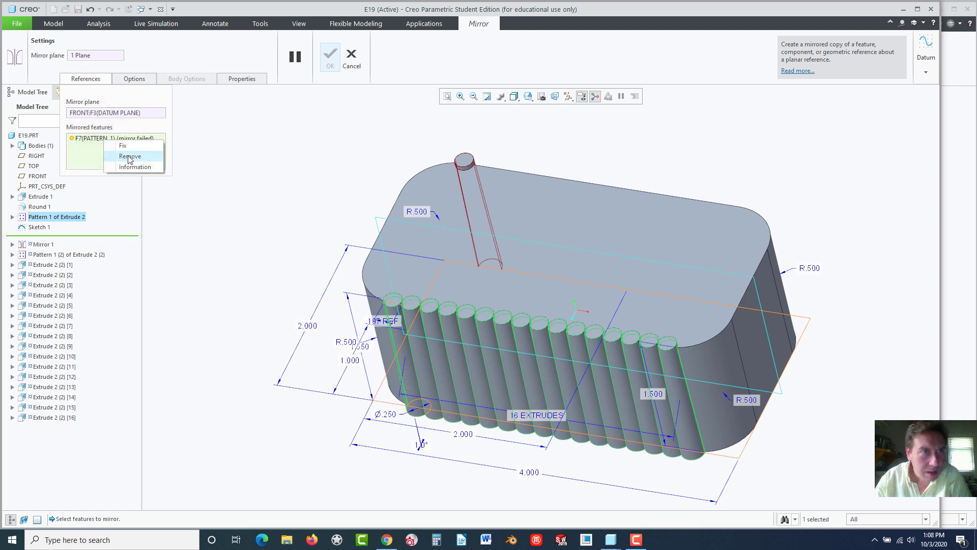
left_click(129, 157)
left_click(40, 218)
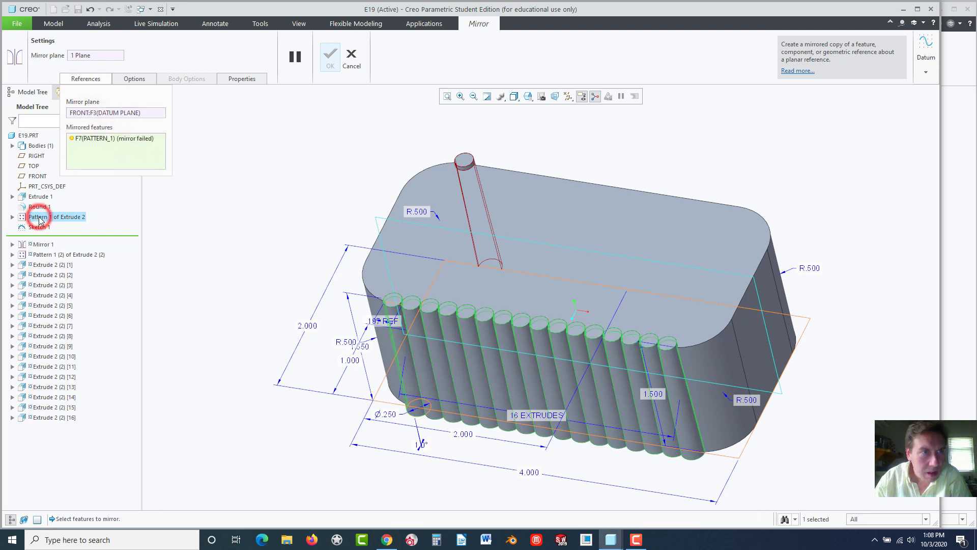
right_click(128, 143)
left_click(144, 156)
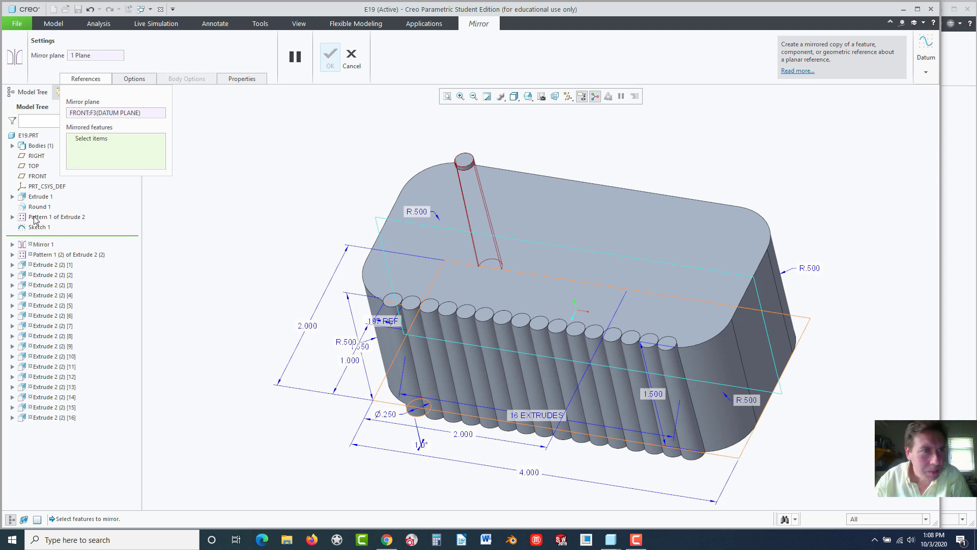
left_click(351, 56)
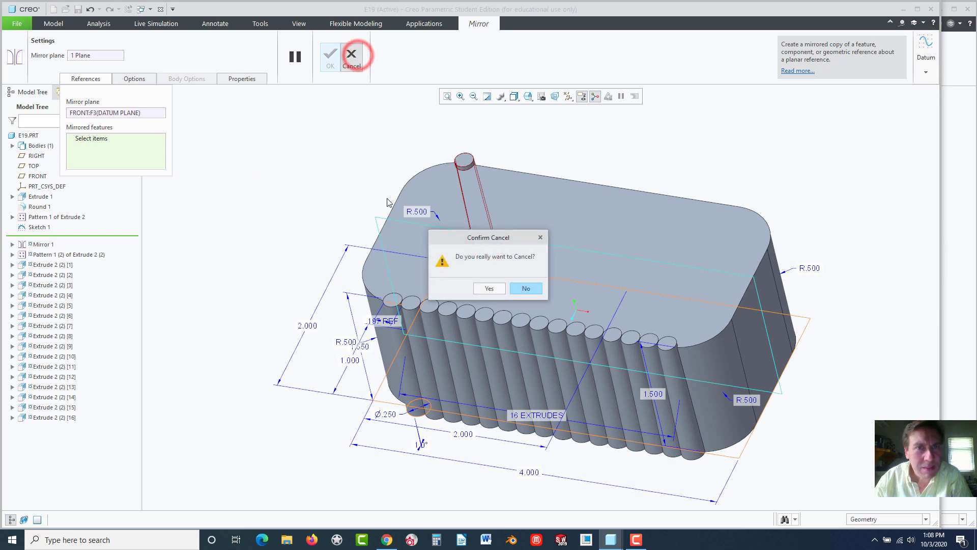
left_click(488, 289)
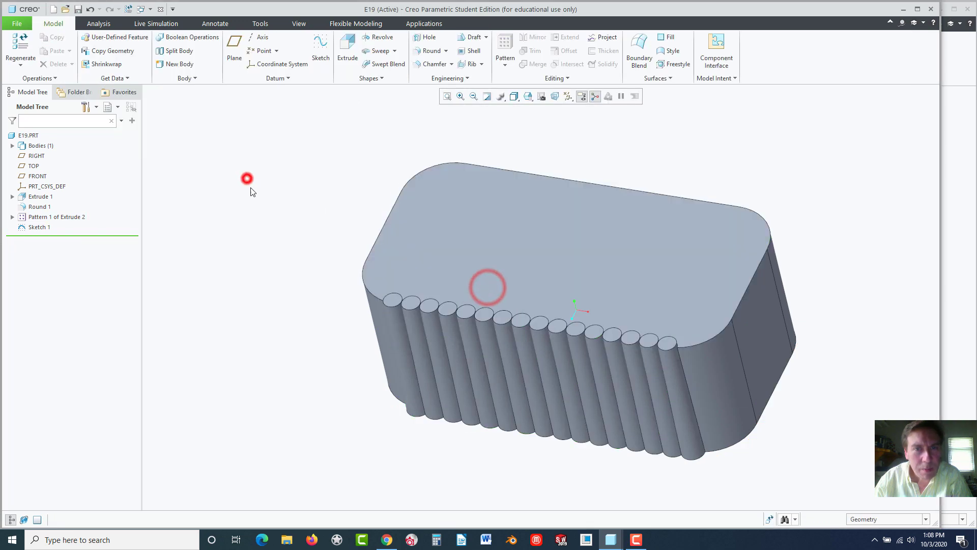
Show the base extrusion's dimensions and change the 4.000 block length to 5
middle_click_drag(246, 179, 278, 244)
left_click(470, 250)
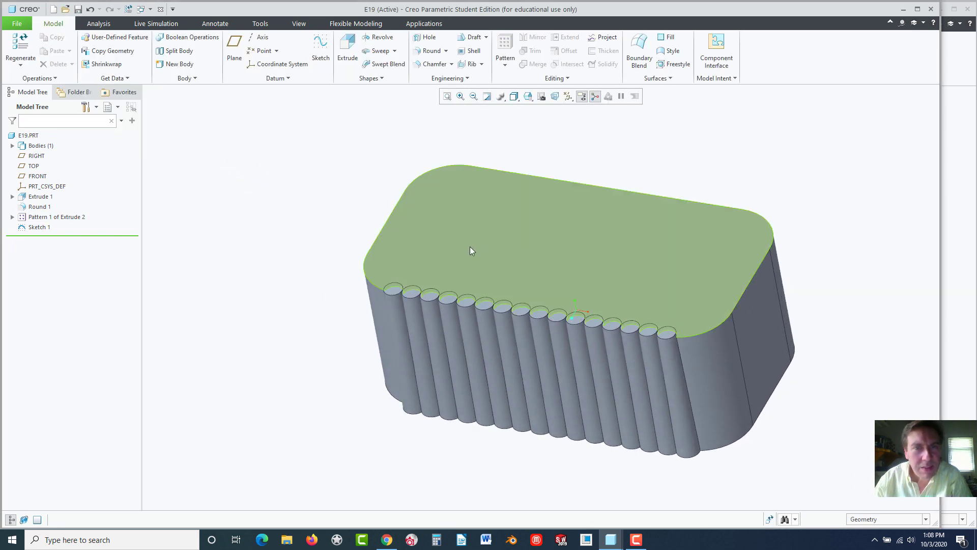
double_click(450, 255)
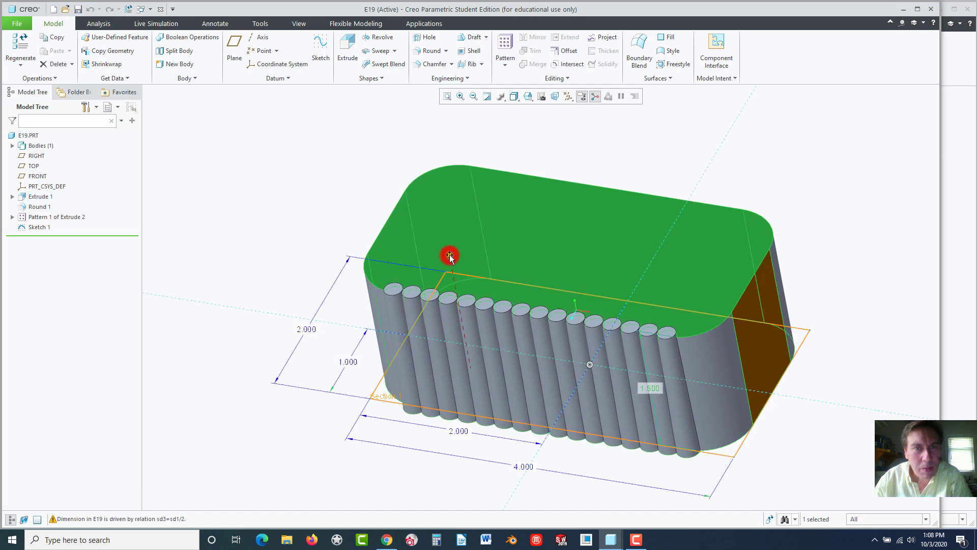
left_click(523, 467)
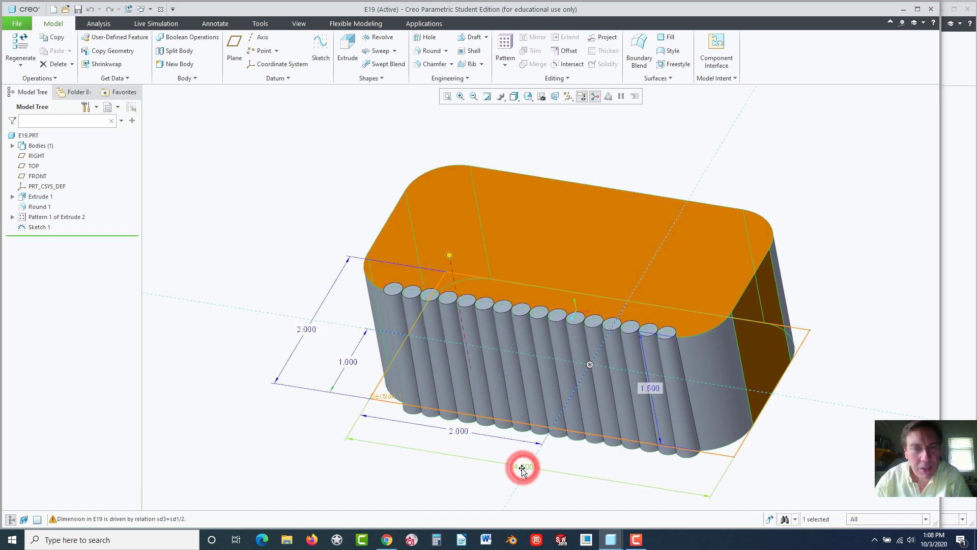
left_click(524, 467)
double_click(524, 467)
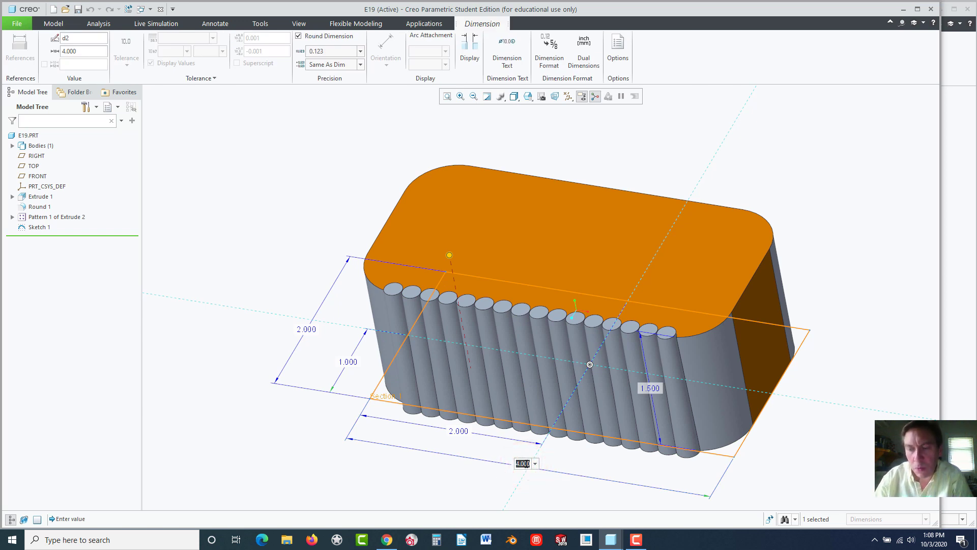
type("5")
key("Return")
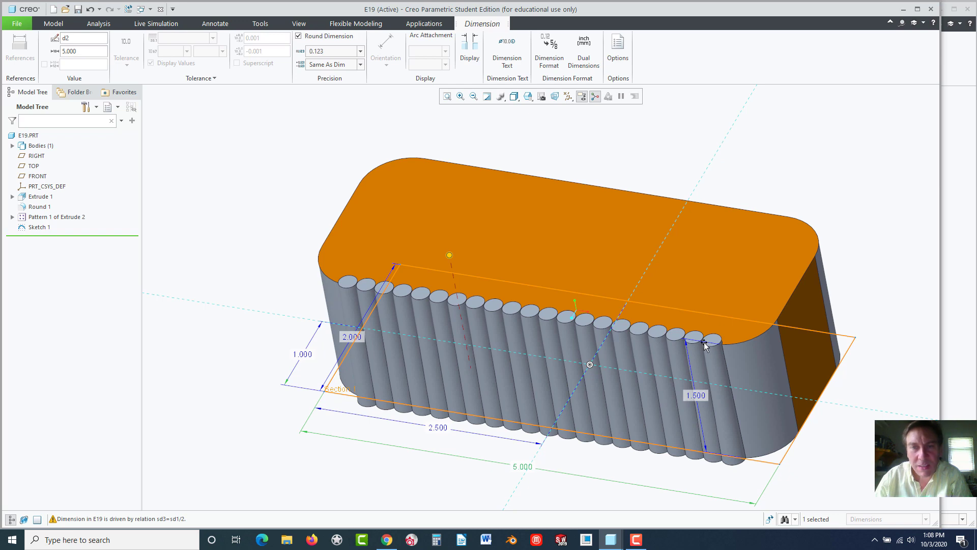
Change the block length from 5 to 8 to check the rib count follows
mouse_move(500, 431)
middle_mouse_down()
mouse_move(506, 464)
mouse_move(510, 444)
middle_mouse_up()
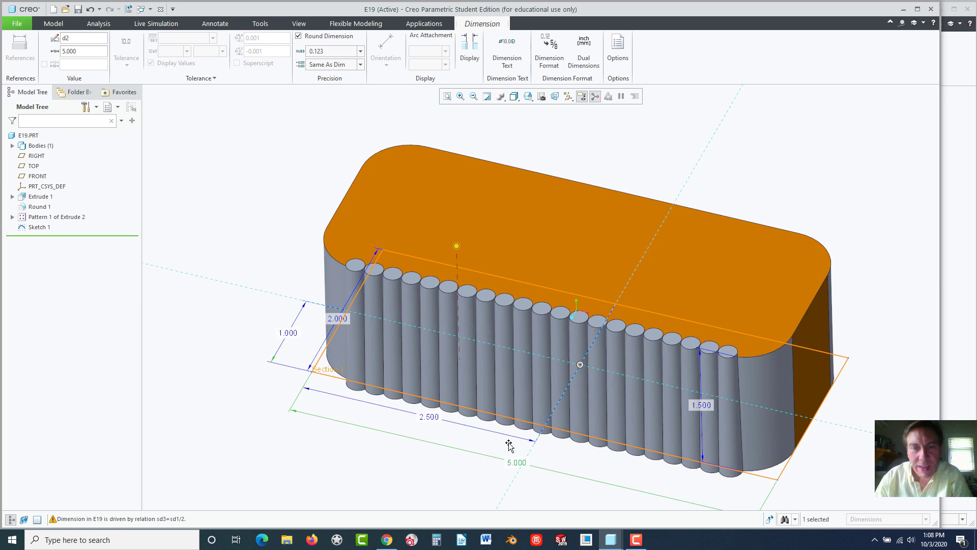
double_click(516, 462)
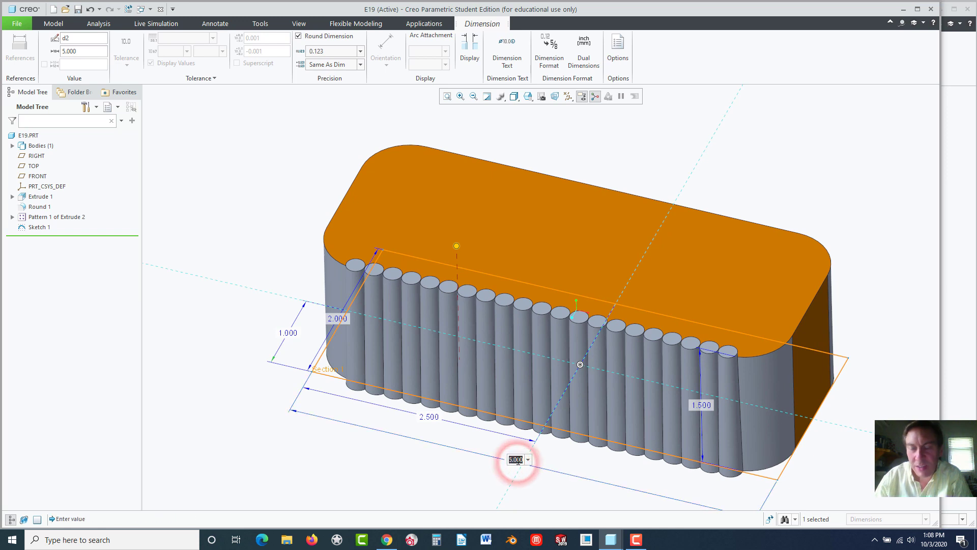
type("8")
key("Return")
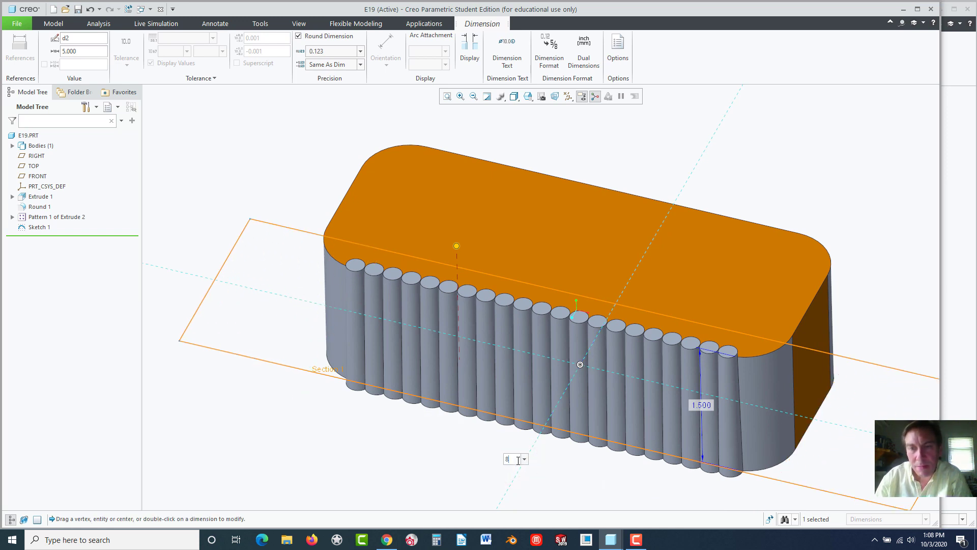
Restore the block length to 4.000
scroll(489, 433, "up", 3)
scroll(484, 415, "down", 3)
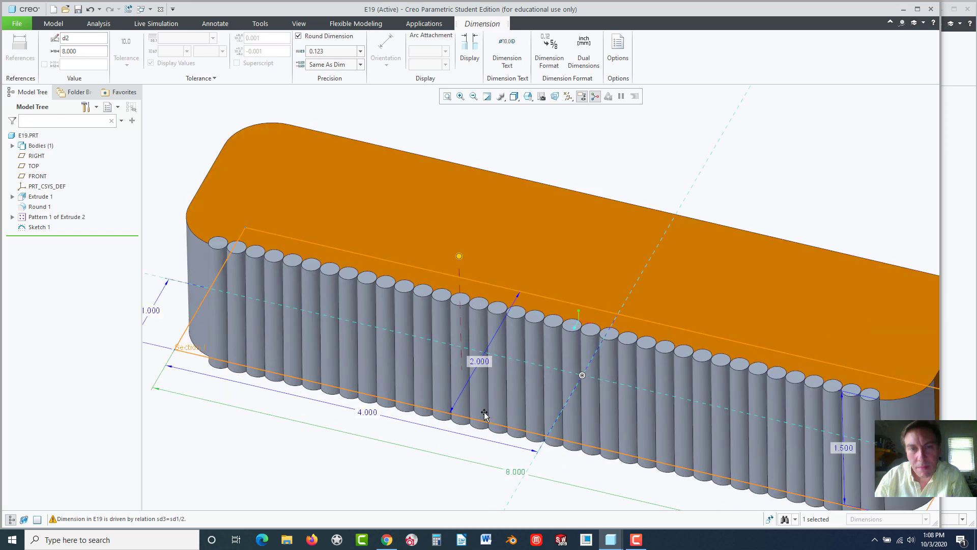
double_click(514, 473)
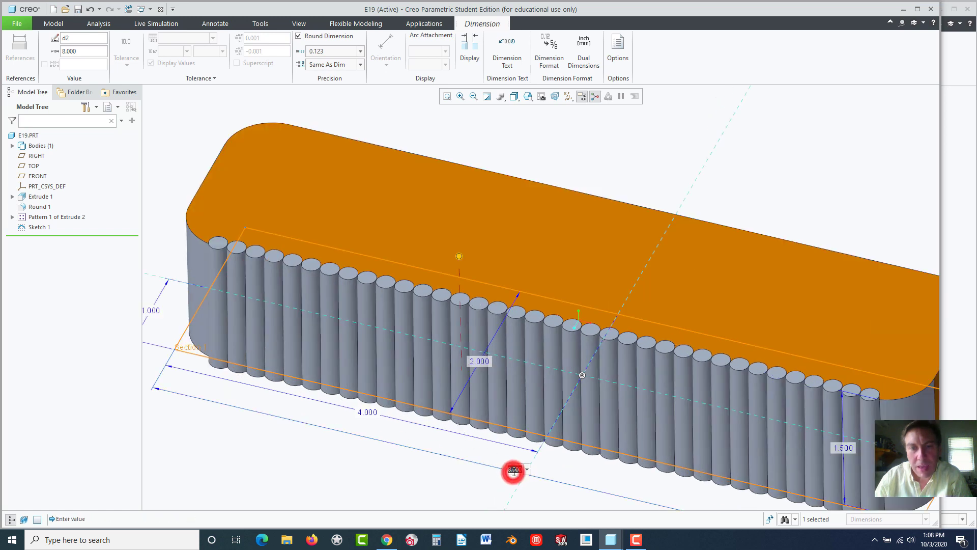
type("4")
key("Return")
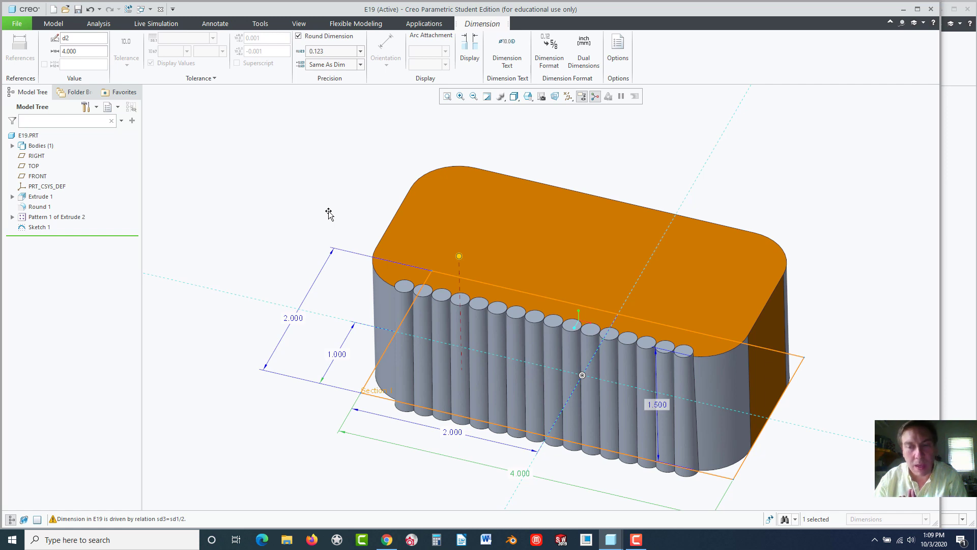
left_click(636, 539)
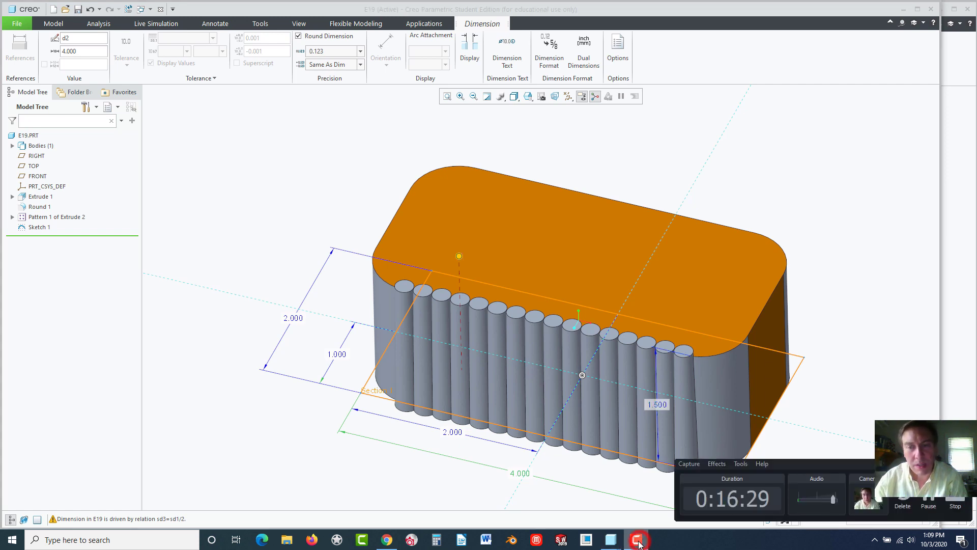